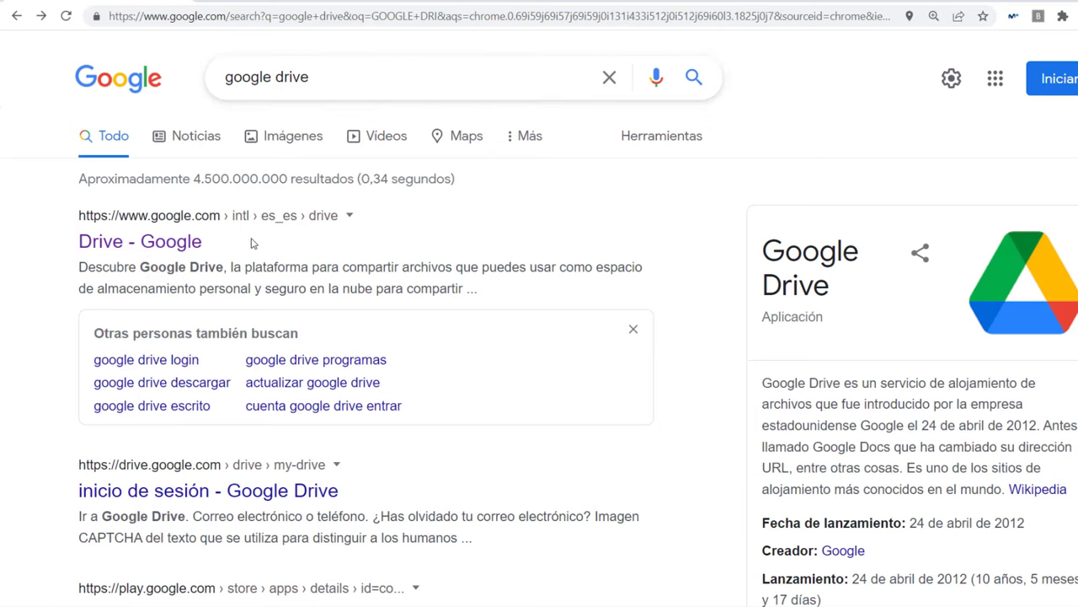
Step: Open Google Drive from the search result and sign in with the Google account's password
{"action": "left_click", "coordinate": [160, 245]}
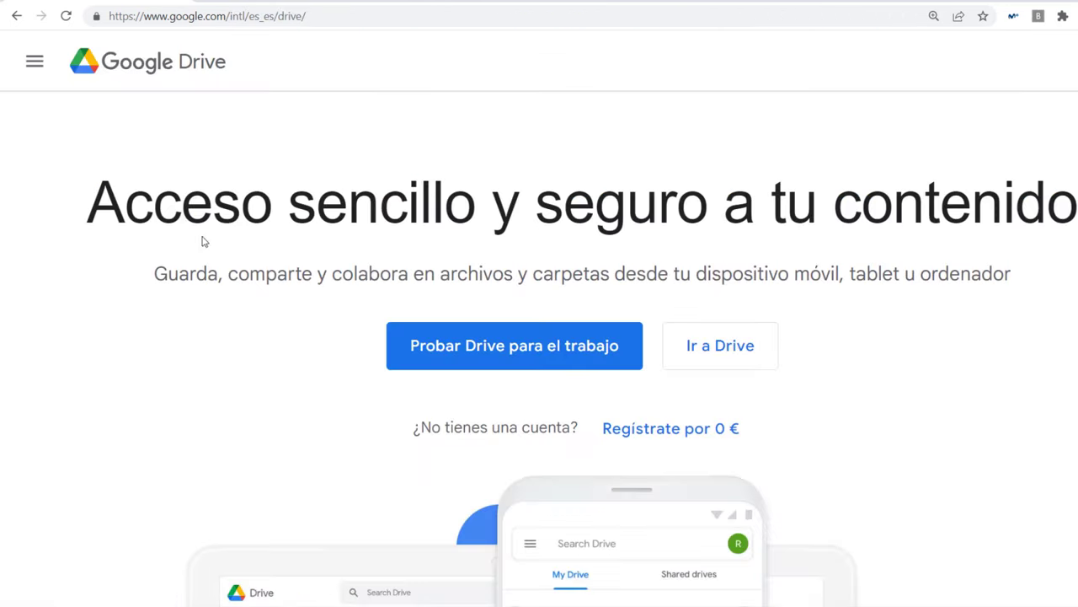
{"action": "left_click", "coordinate": [723, 356]}
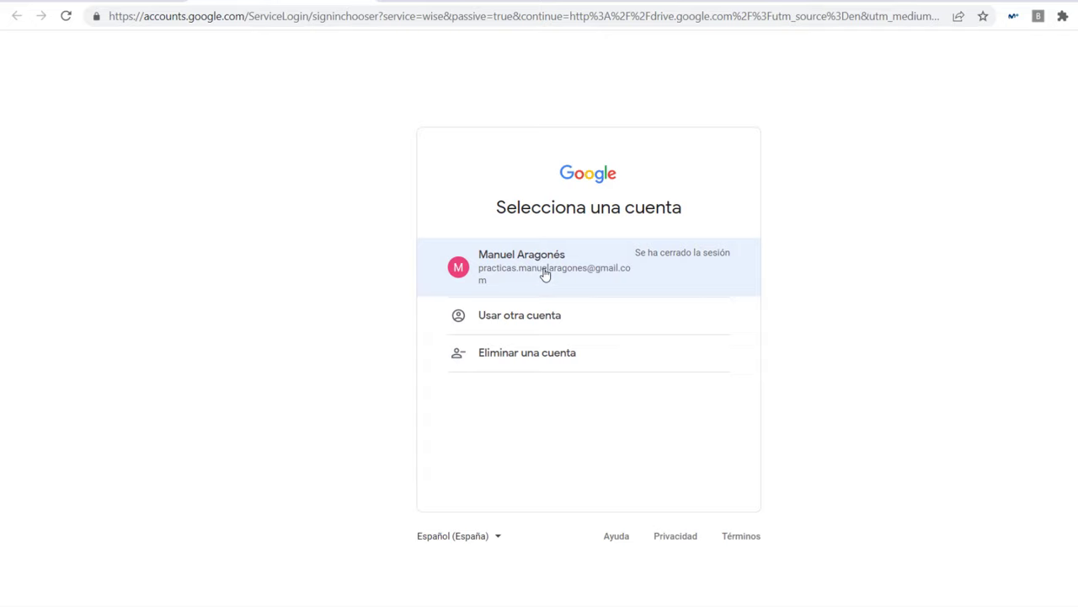
{"action": "left_click", "coordinate": [543, 271]}
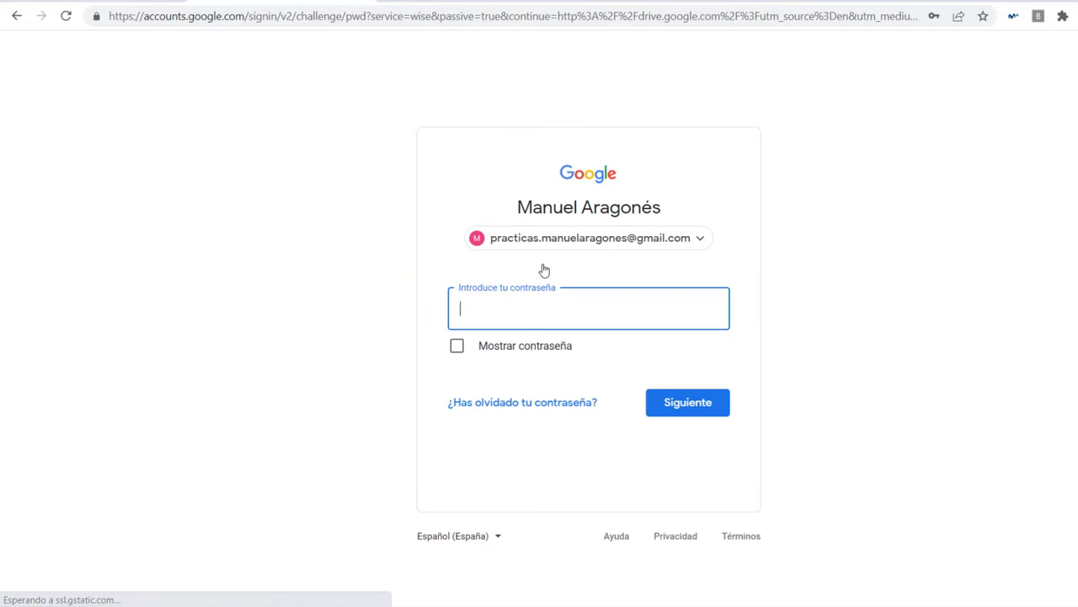
{"action": "type", "text": "••••"}
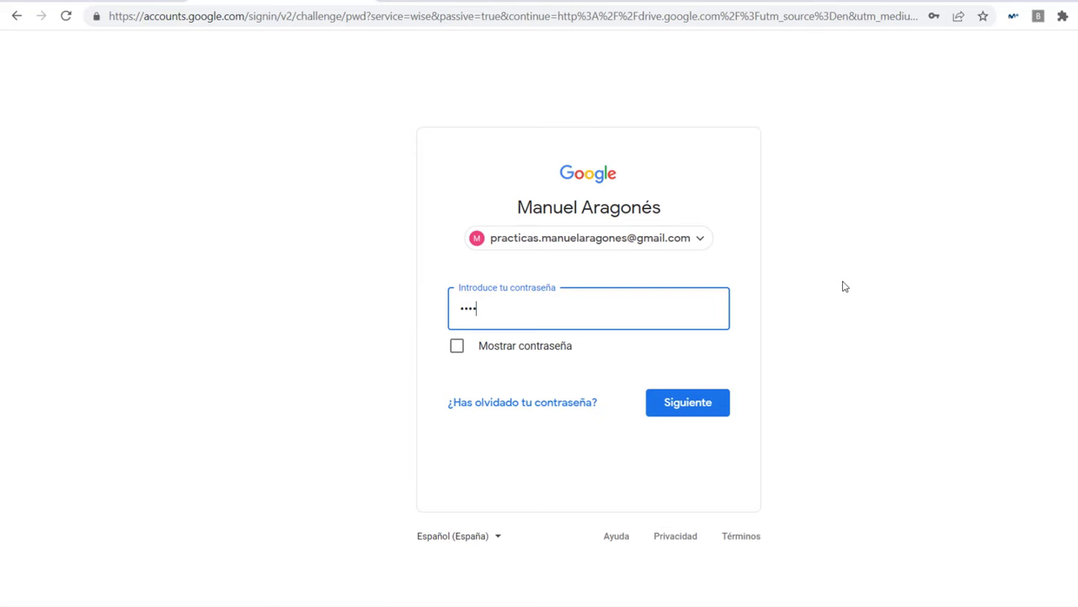
{"action": "type", "text": "•••"}
{"action": "left_click", "coordinate": [687, 403]}
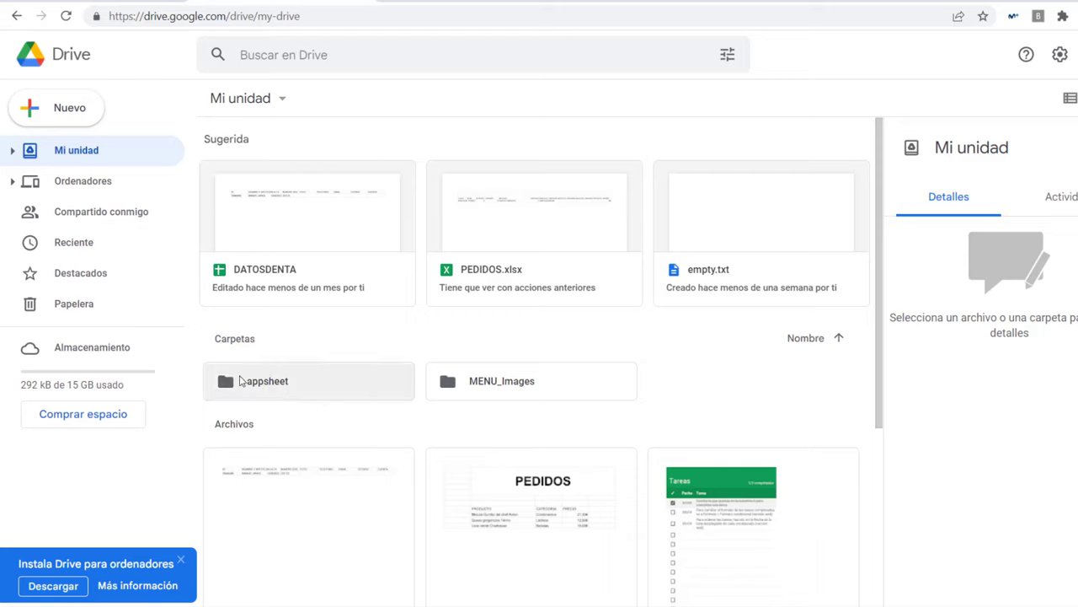
Step: Inside the appsheet folder, create a new blank Google Sheets spreadsheet
{"action": "double_click", "coordinate": [287, 388]}
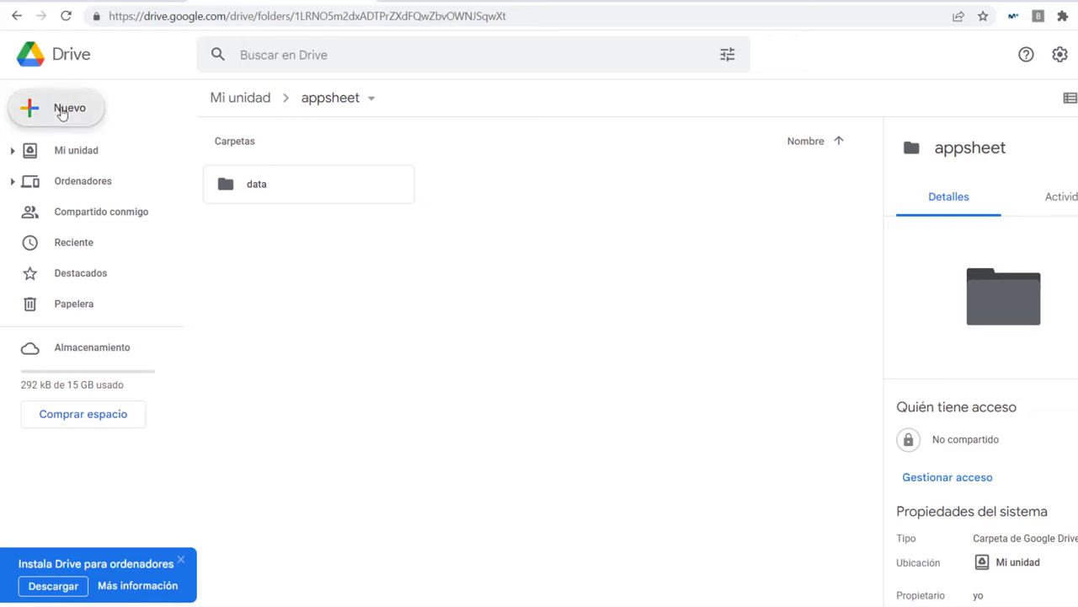
{"action": "left_click", "coordinate": [63, 110]}
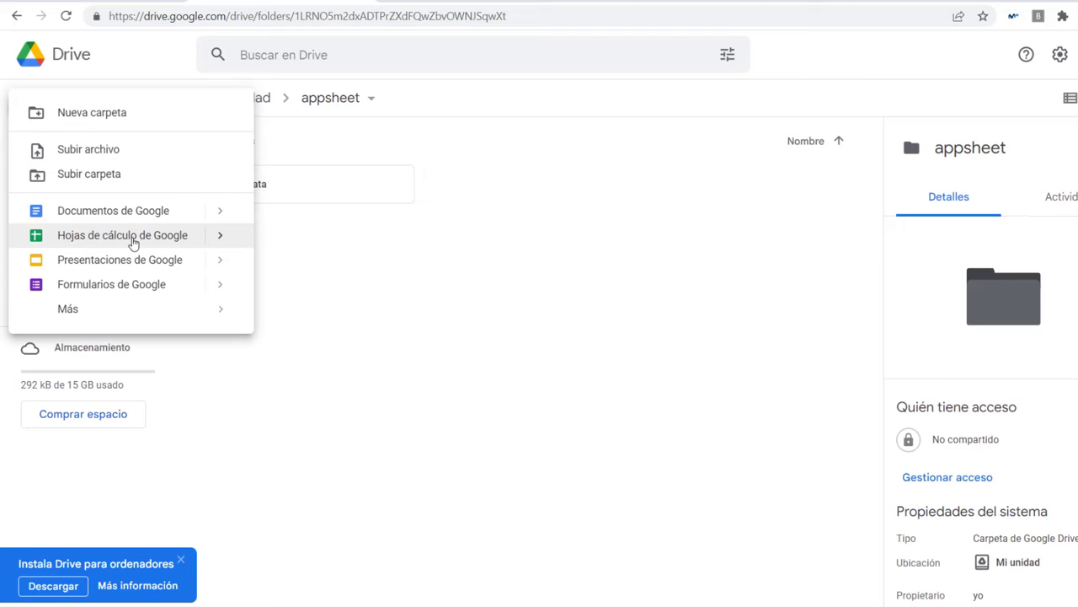
{"action": "left_click", "coordinate": [205, 242]}
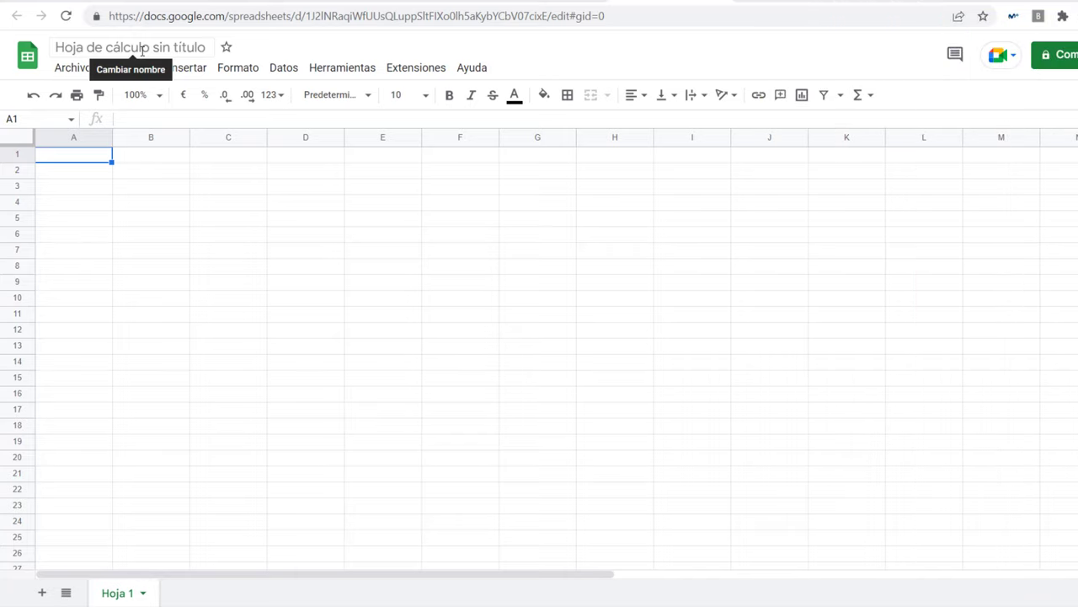
Step: Title the spreadsheet BIBLIOTECA1 and rename its first sheet to USUARIOS
{"action": "left_click", "coordinate": [142, 48]}
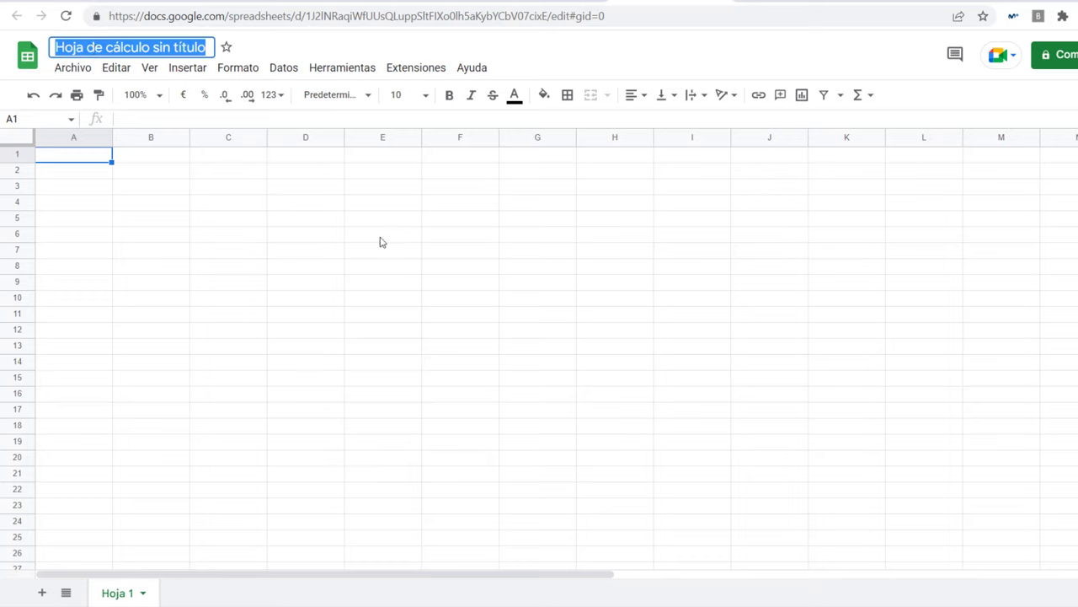
{"action": "type", "text": "Bl"}
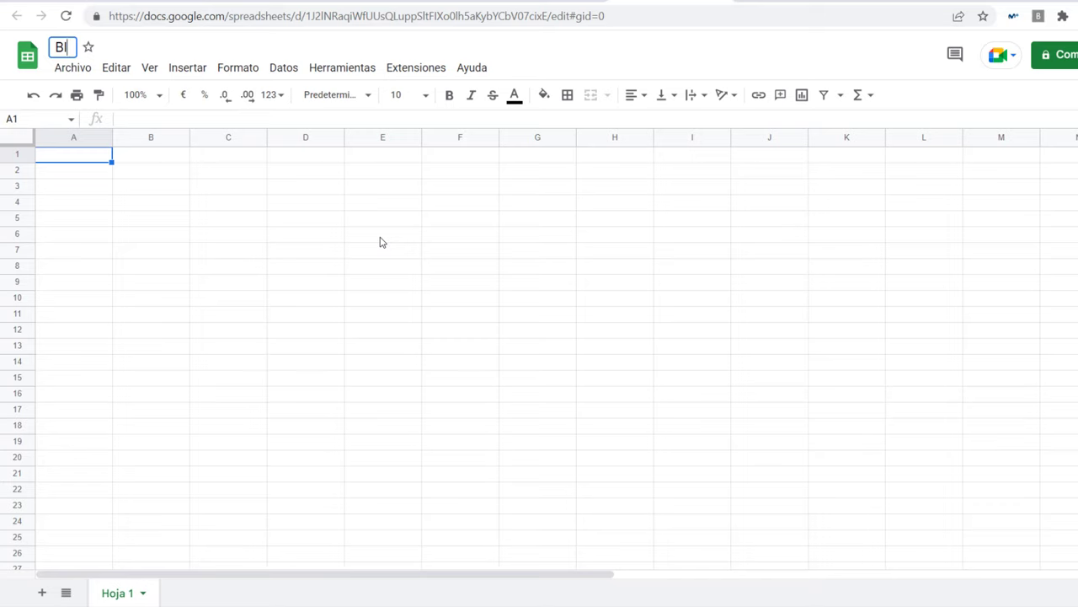
{"action": "type", "text": "BLIOTECA1"}
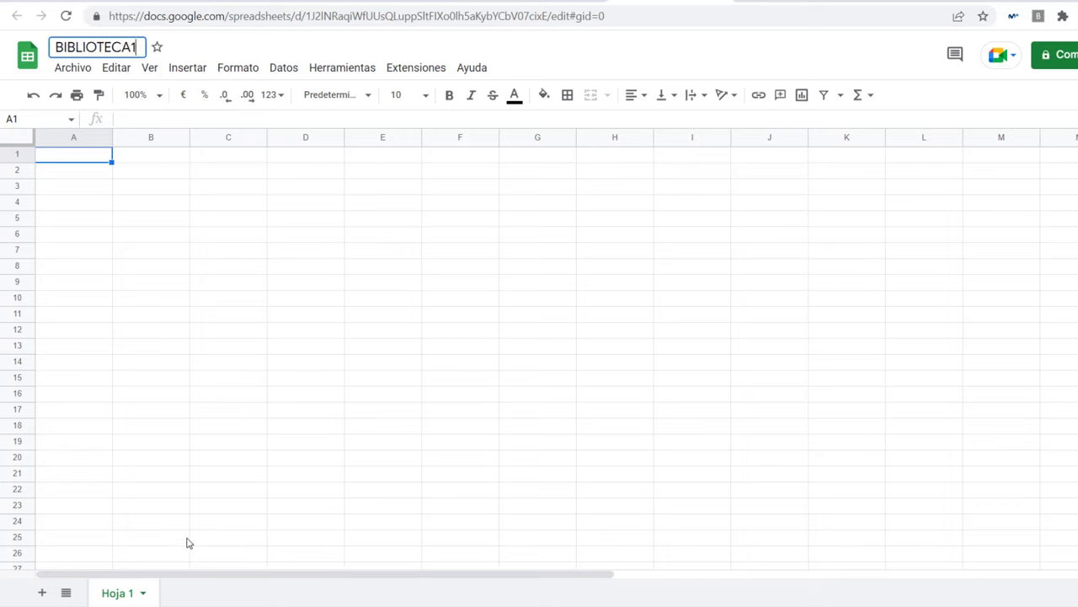
{"action": "double_click", "coordinate": [119, 595]}
{"action": "type", "text": "US"}
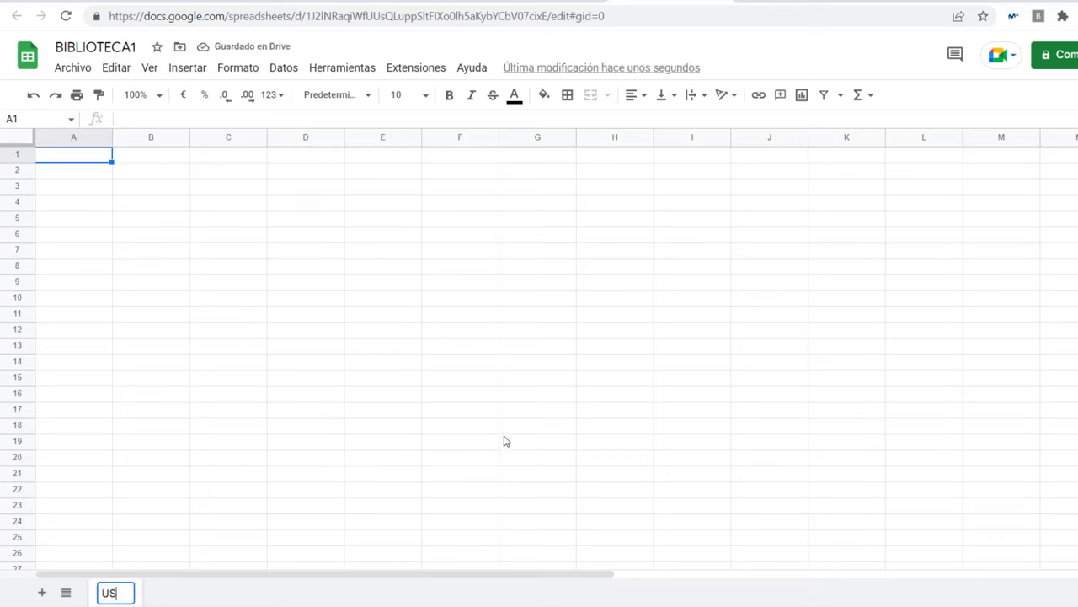
{"action": "type", "text": "UARIOS"}
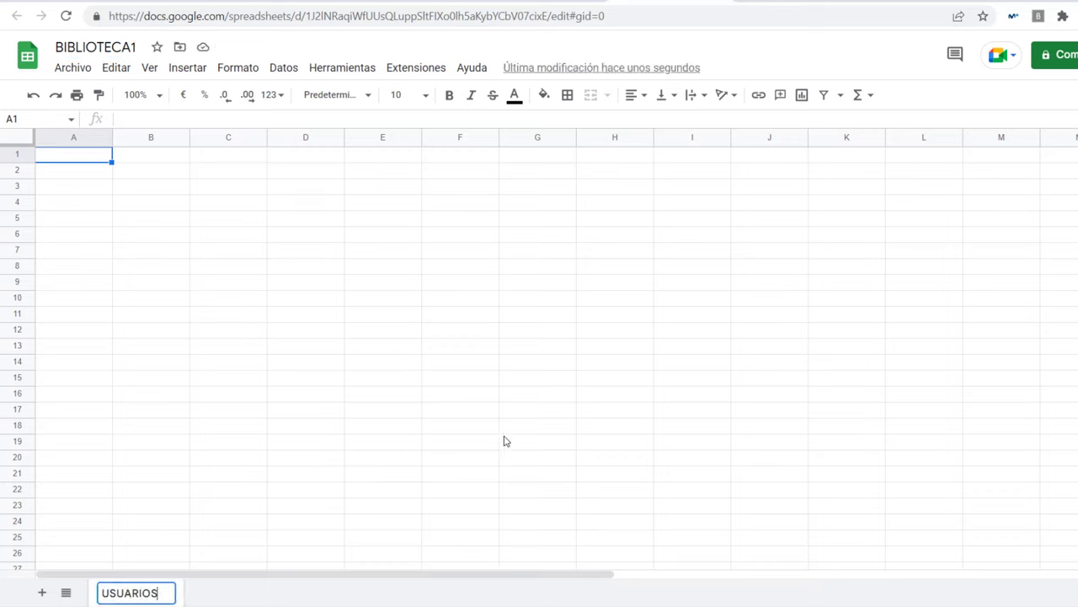
{"action": "left_click", "coordinate": [236, 491]}
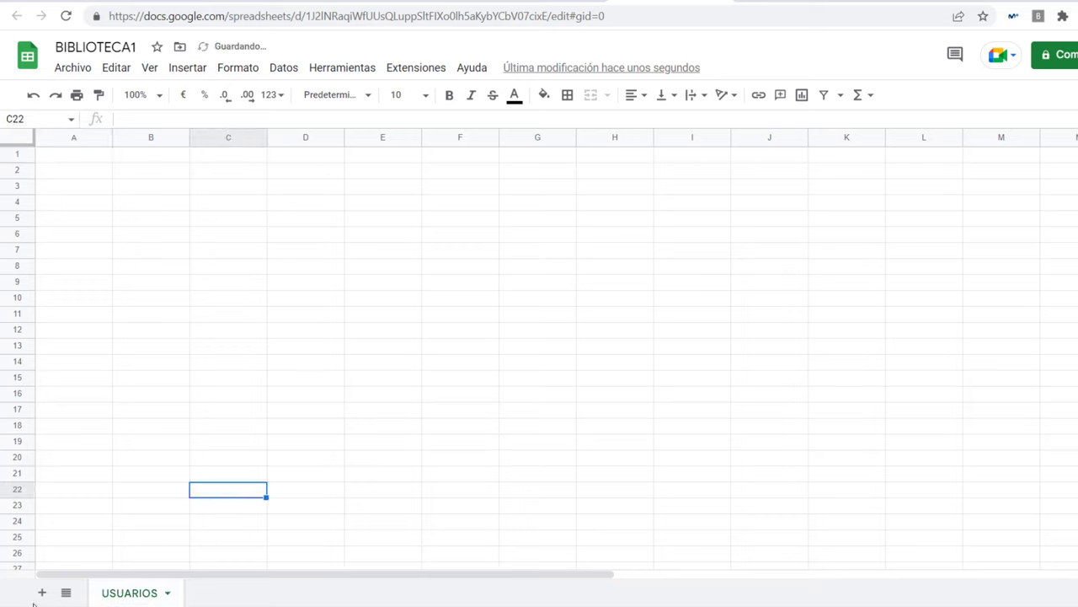
Step: Add two more sheets named LIBROS and PRESTAMOS, then return to USUARIOS
{"action": "left_click", "coordinate": [41, 595]}
{"action": "double_click", "coordinate": [217, 594]}
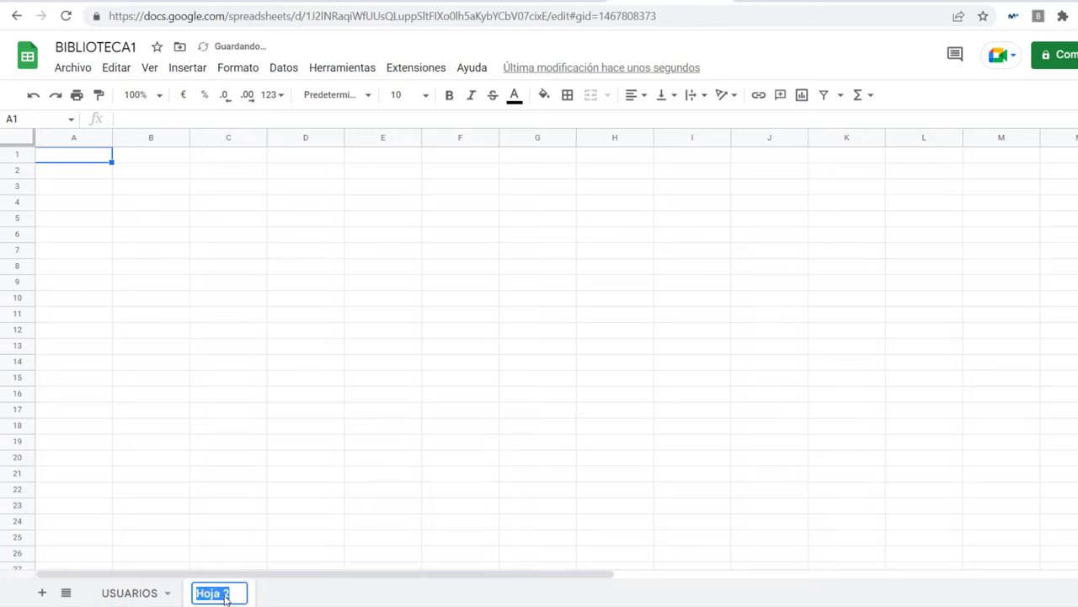
{"action": "type", "text": "LIBROS"}
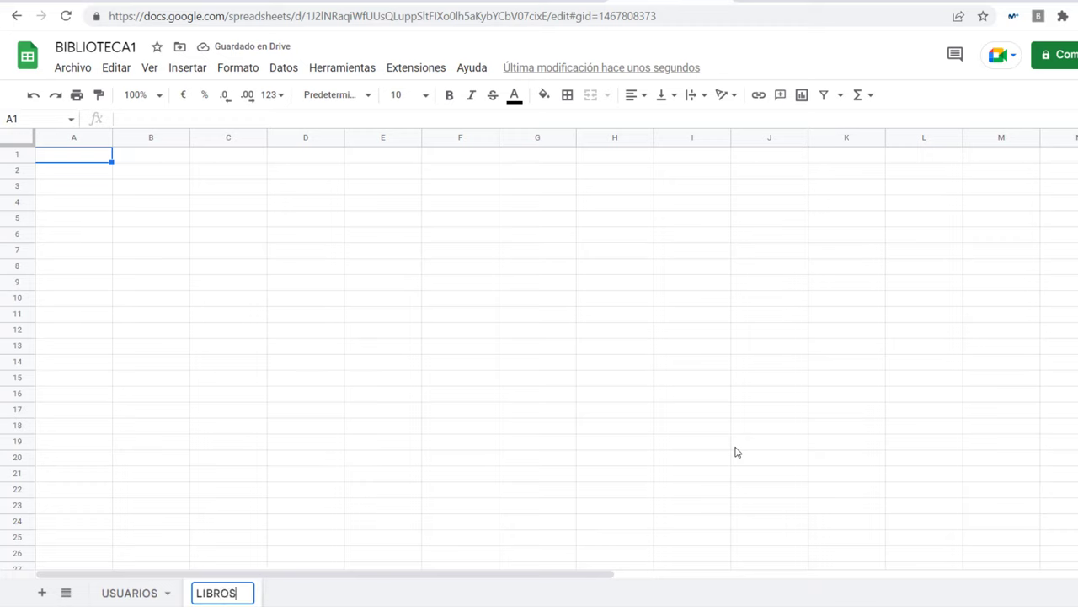
{"action": "left_click", "coordinate": [41, 592]}
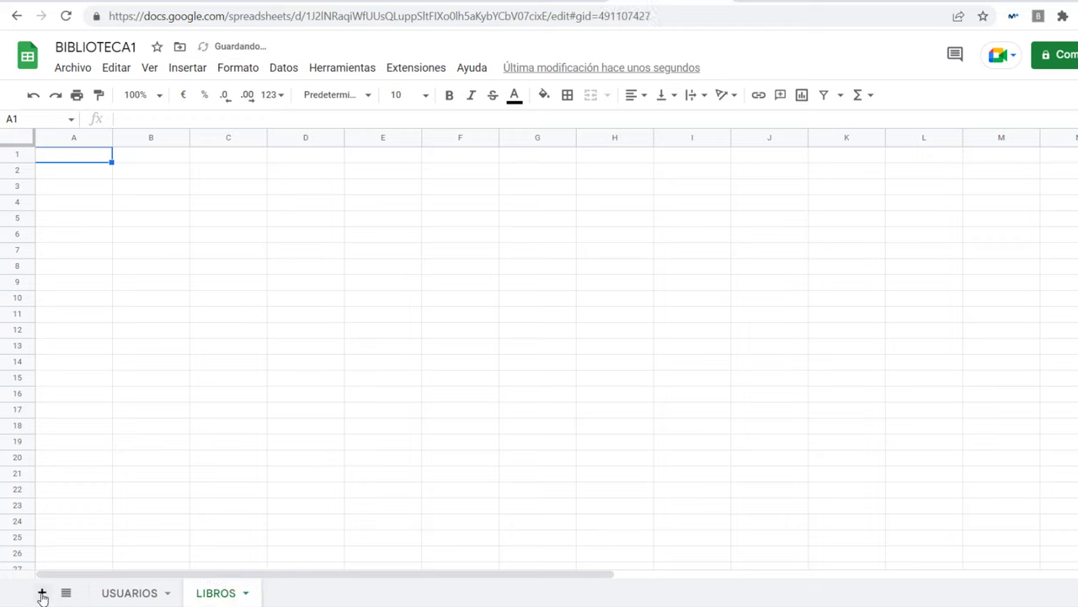
{"action": "double_click", "coordinate": [294, 596]}
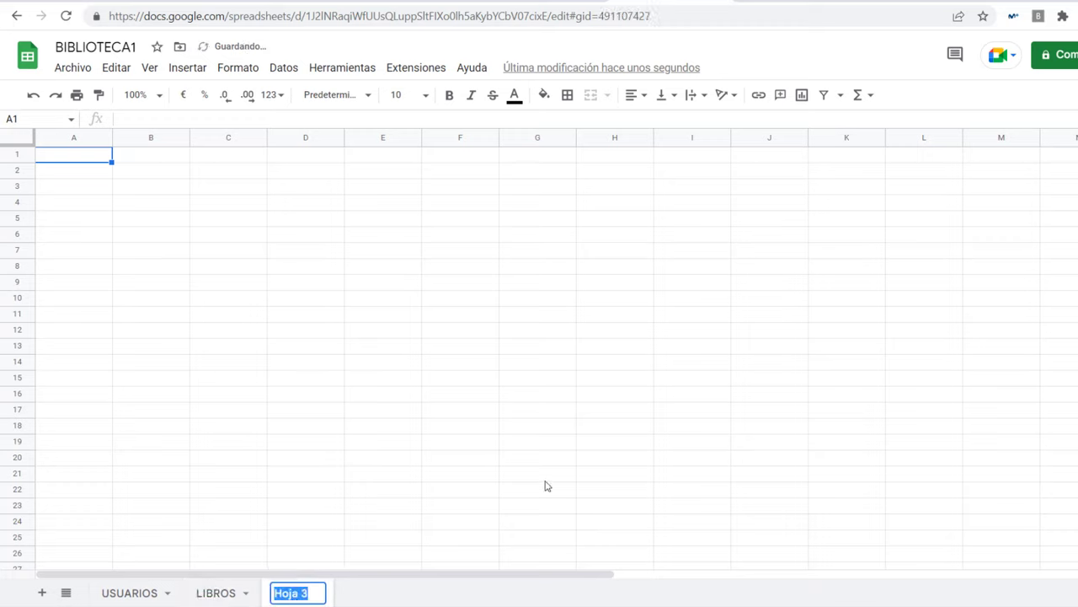
{"action": "type", "text": "PRESTAMOS"}
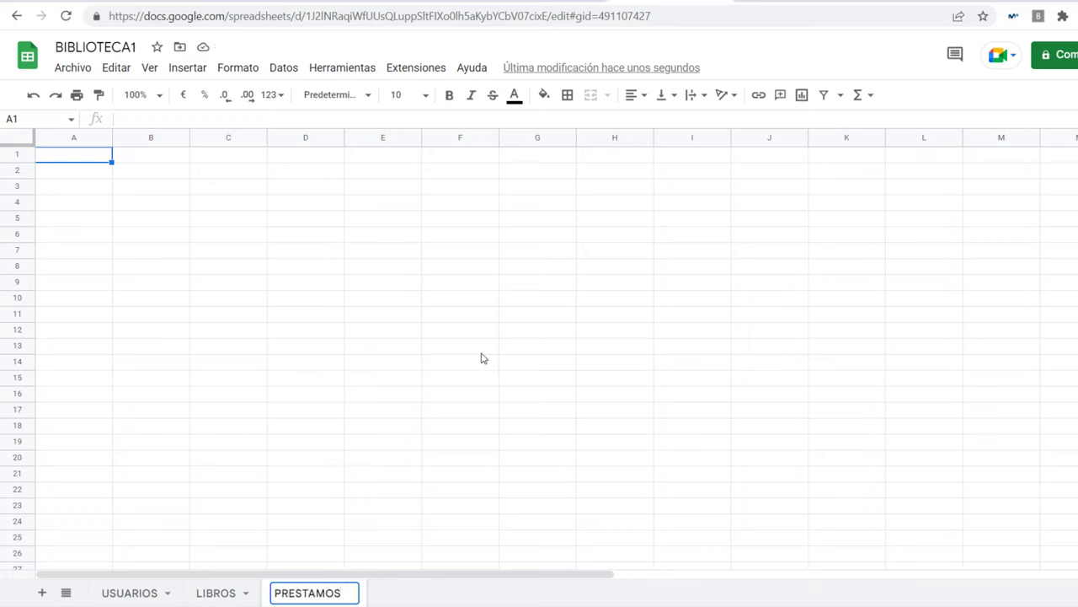
{"action": "left_click", "coordinate": [482, 357]}
{"action": "left_click", "coordinate": [126, 594]}
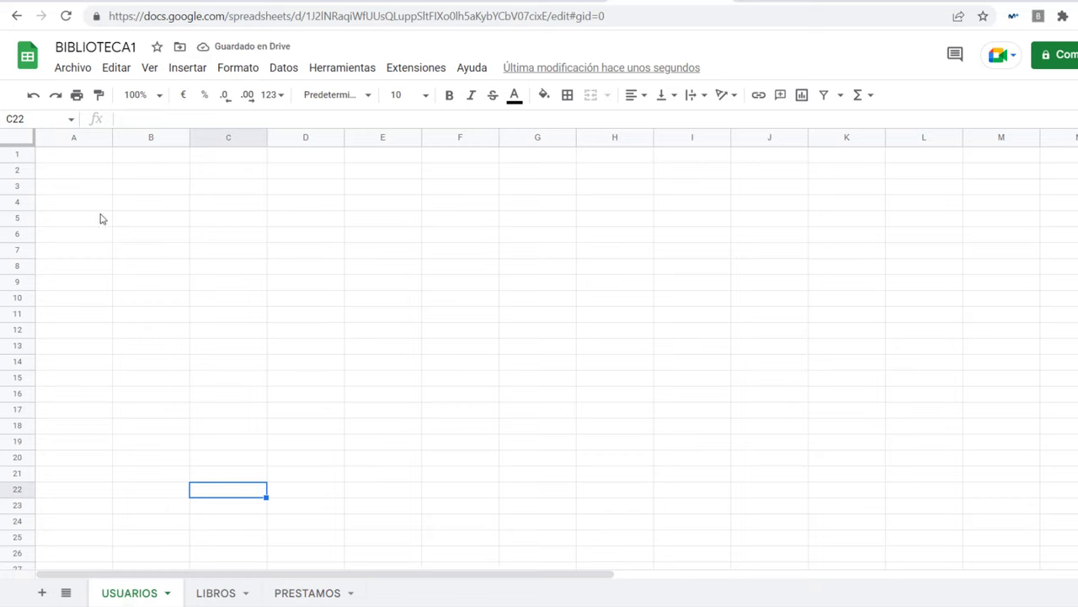
Step: Enter the headers ISBN and TITULO in cells A1 and B1
{"action": "left_click", "coordinate": [73, 158]}
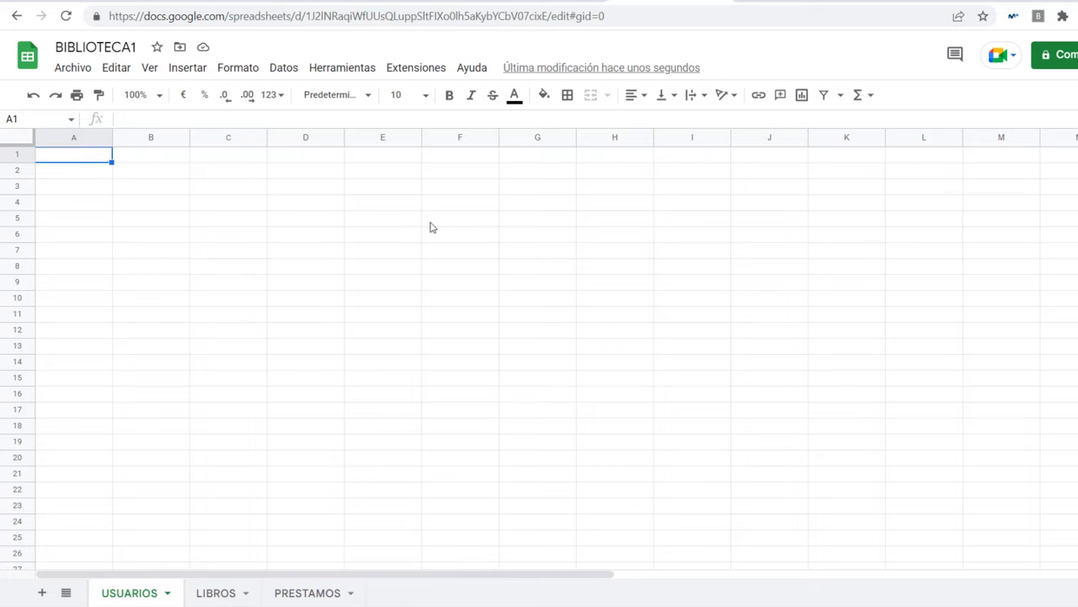
{"action": "type", "text": "ISBN"}
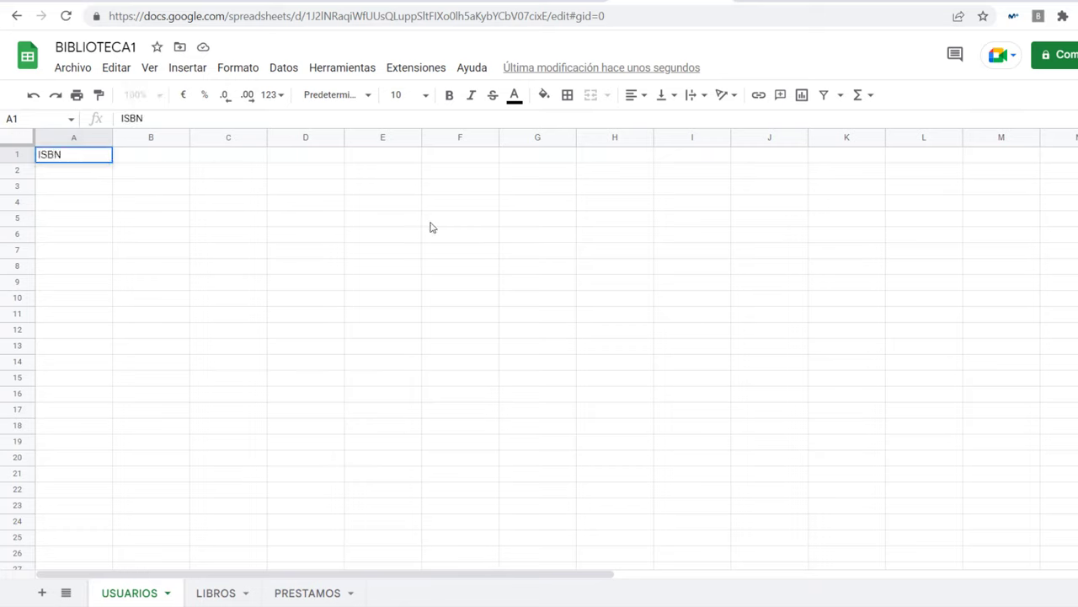
{"action": "key", "text": "Tab"}
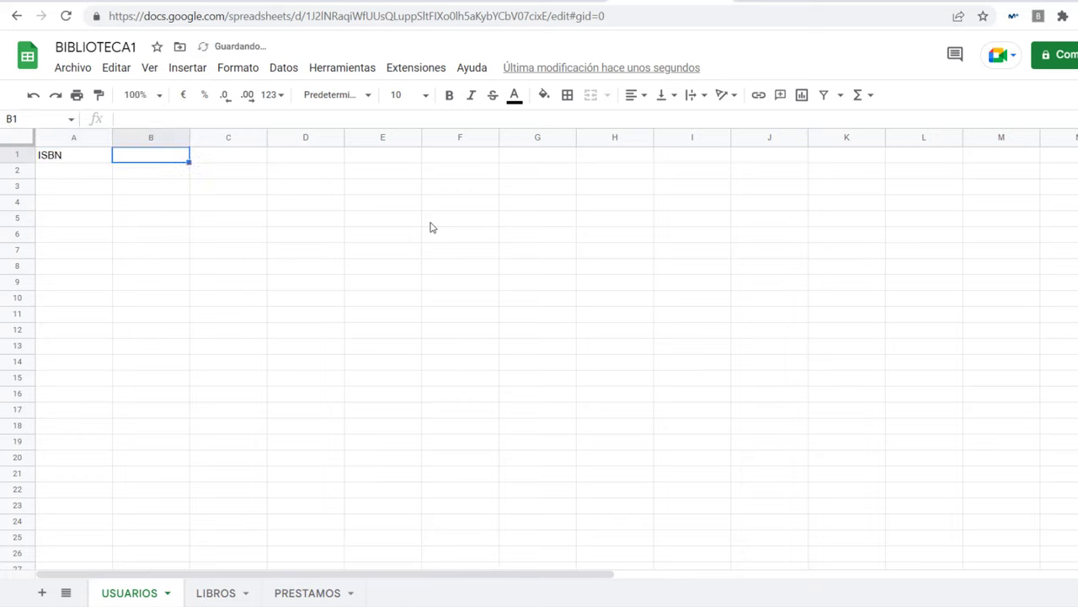
{"action": "type", "text": "TITULO"}
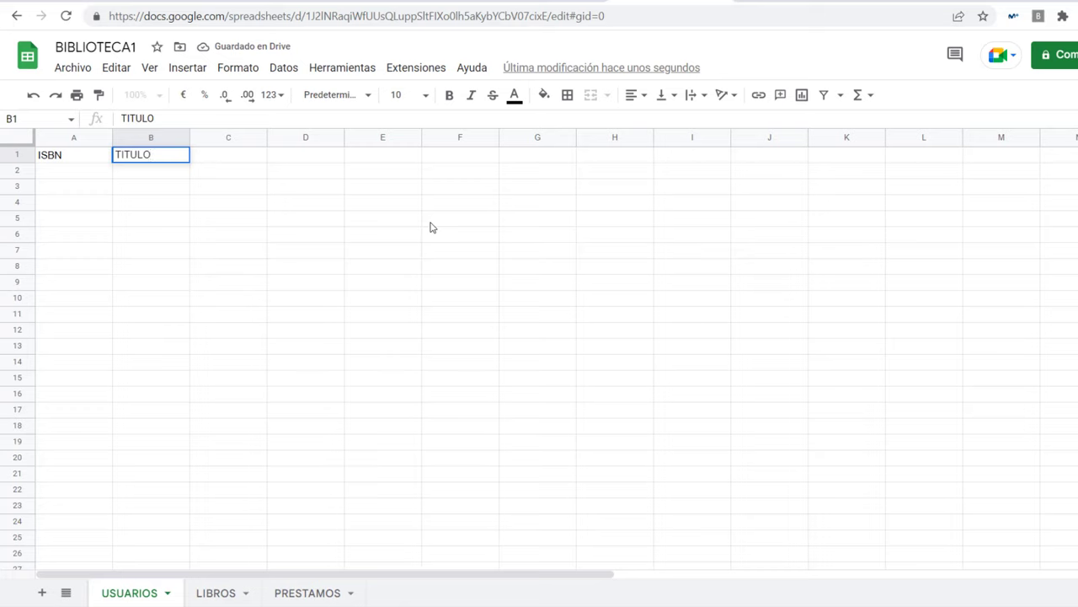
{"action": "key", "text": "Tab"}
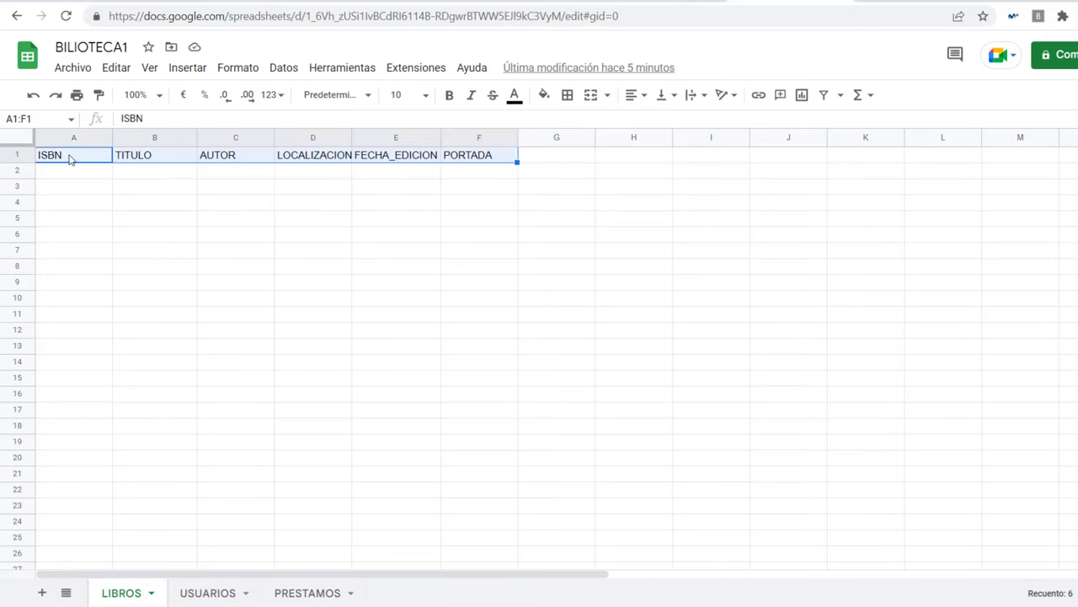
Step: Copy the A1:F1 header row and paste it into A1 of USUARIOS
{"action": "right_click", "coordinate": [93, 164]}
{"action": "left_click", "coordinate": [136, 201]}
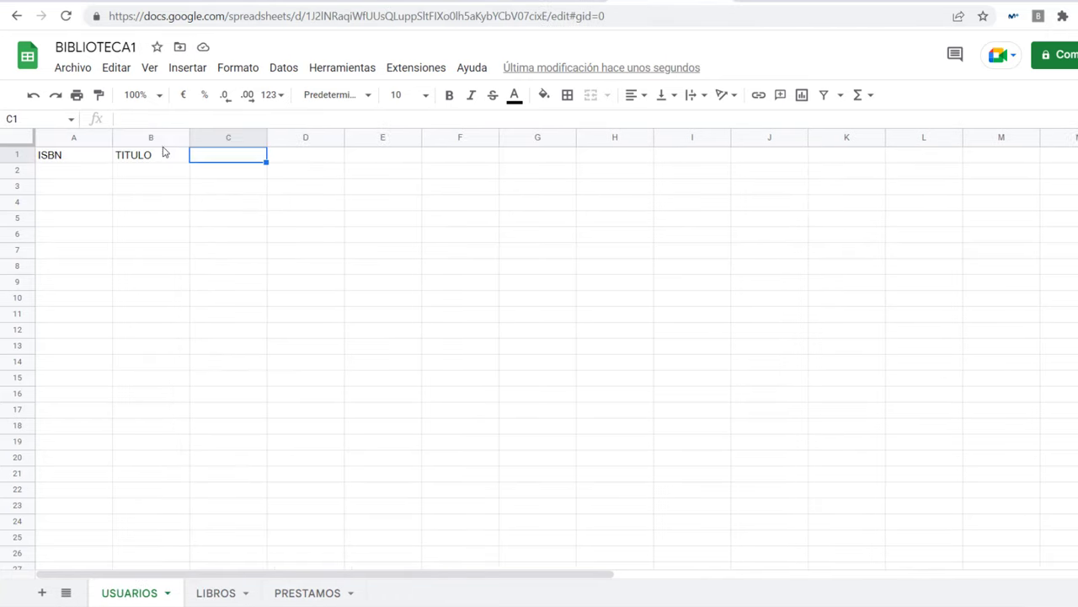
{"action": "left_click", "coordinate": [75, 160]}
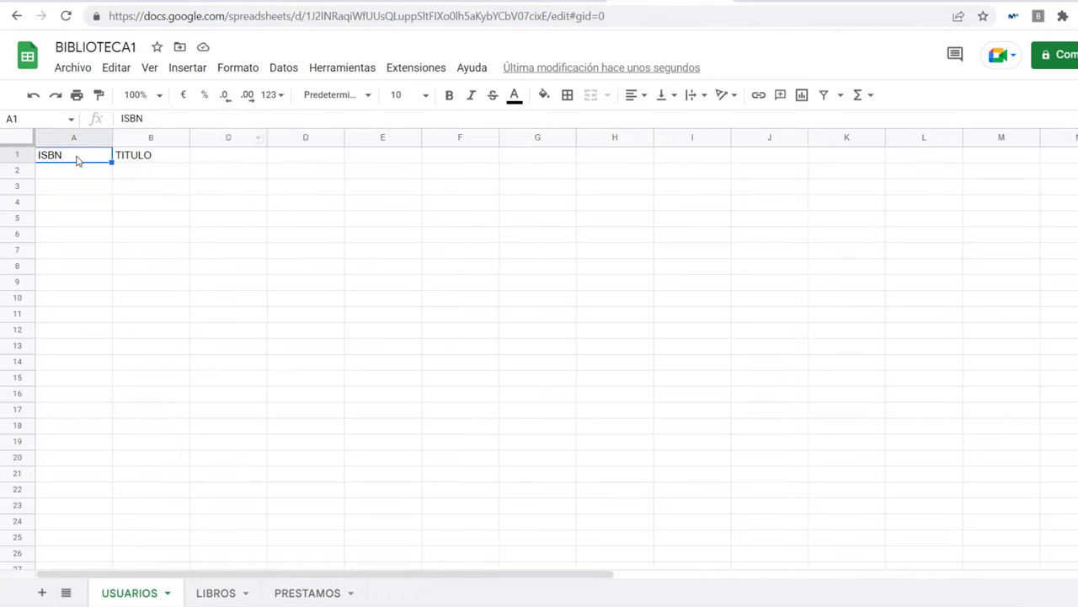
{"action": "right_click", "coordinate": [76, 160]}
{"action": "left_click", "coordinate": [122, 219]}
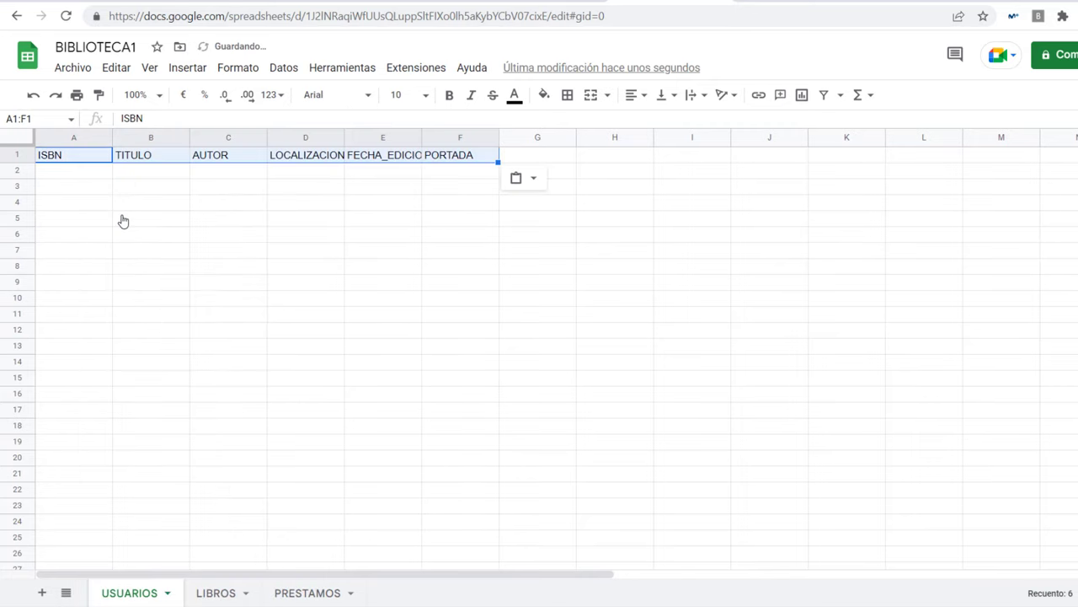
{"action": "left_click", "coordinate": [82, 162]}
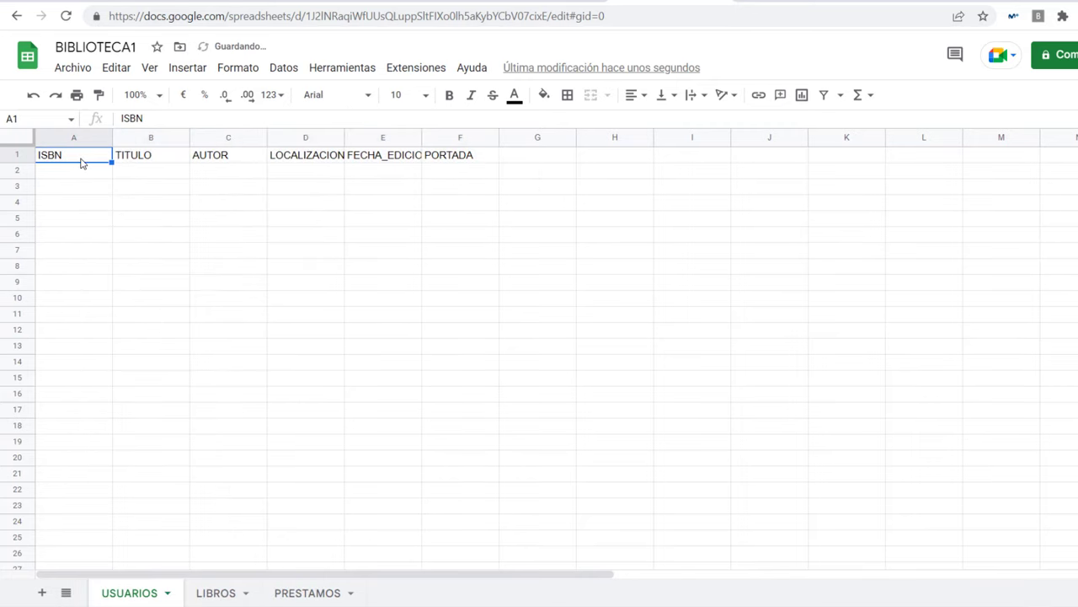
Step: Check the pasted headers TITULO, AUTOR, LOCALIZACION, FECHA_EDICION and PORTADA, then view LIBROS and PRESTAMOS
{"action": "left_click", "coordinate": [140, 160]}
{"action": "left_click", "coordinate": [226, 160]}
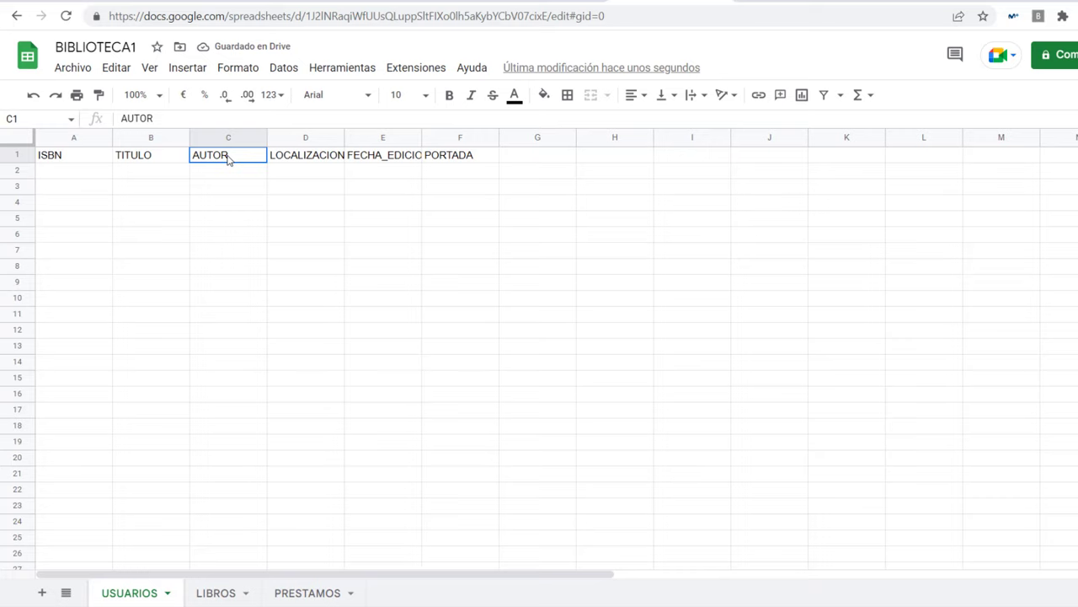
{"action": "left_click", "coordinate": [301, 161]}
{"action": "left_click", "coordinate": [386, 162]}
{"action": "left_click", "coordinate": [474, 167]}
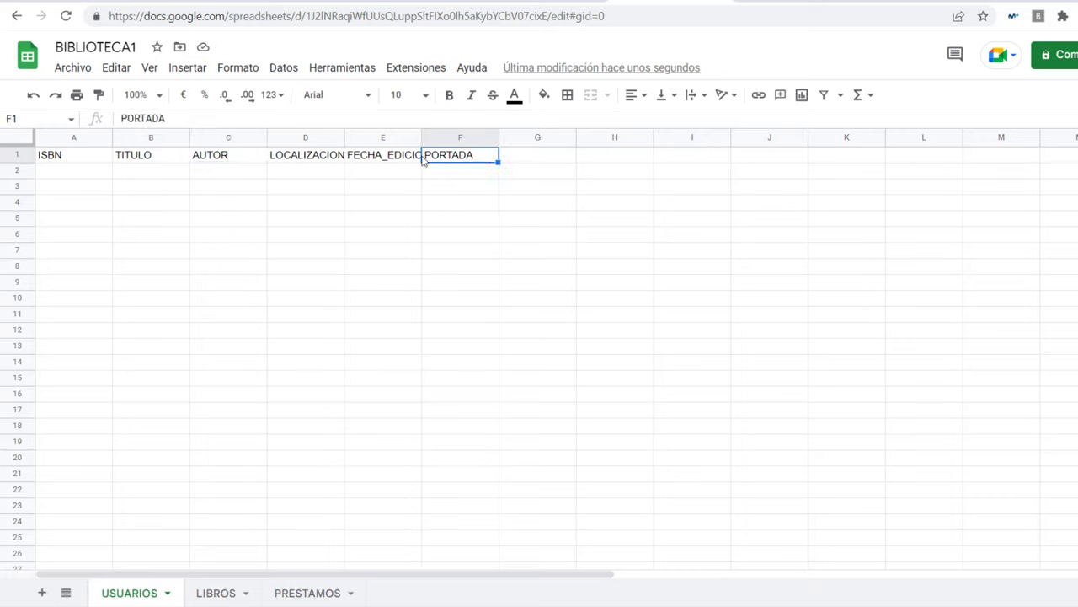
{"action": "left_click", "coordinate": [59, 158]}
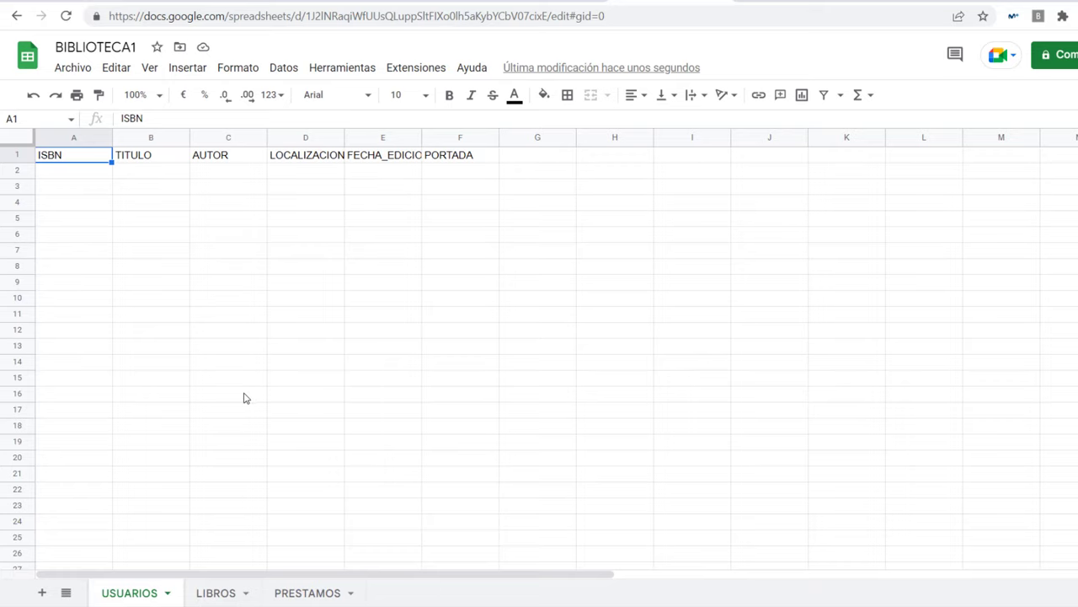
{"action": "left_click", "coordinate": [221, 594]}
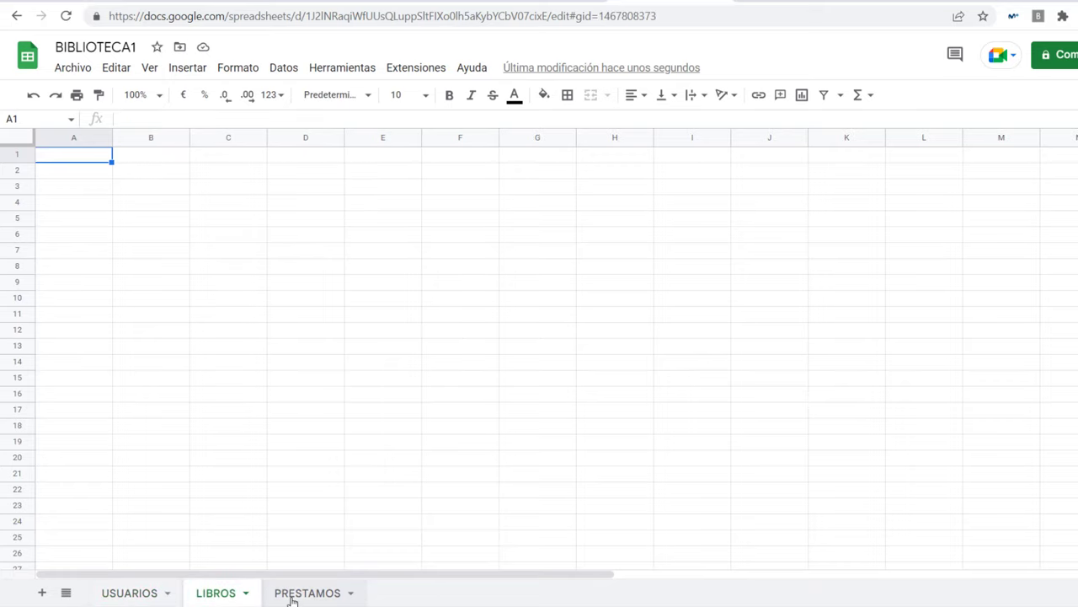
{"action": "left_click", "coordinate": [294, 594]}
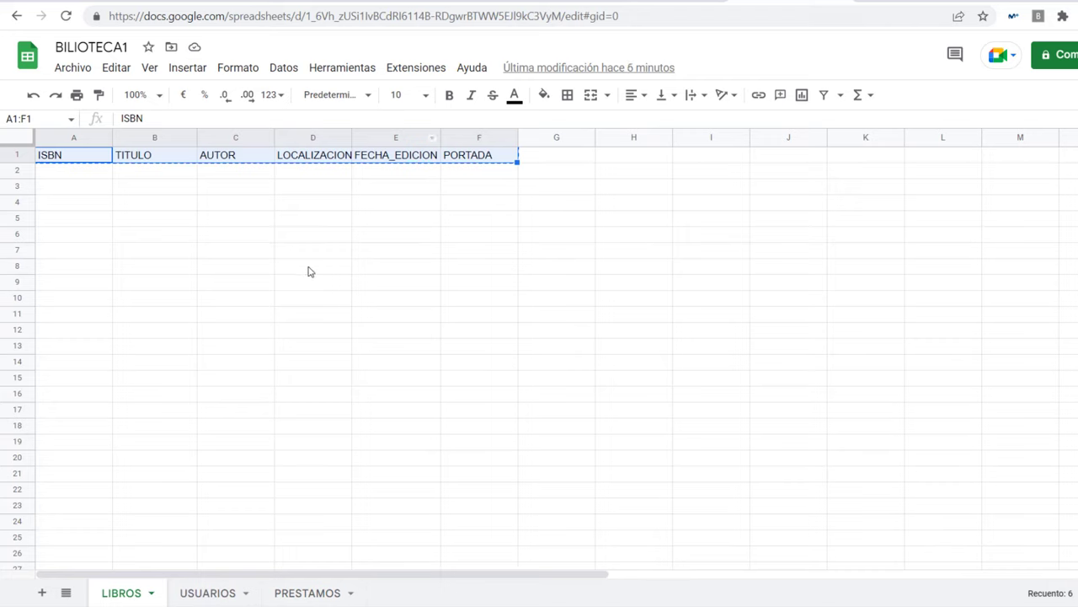
Step: Clear the copy marking and check the LIBROS headers ISBN, TITULO, AUTOR, FECHA_EDICION and PORTADA
{"action": "left_click", "coordinate": [308, 270]}
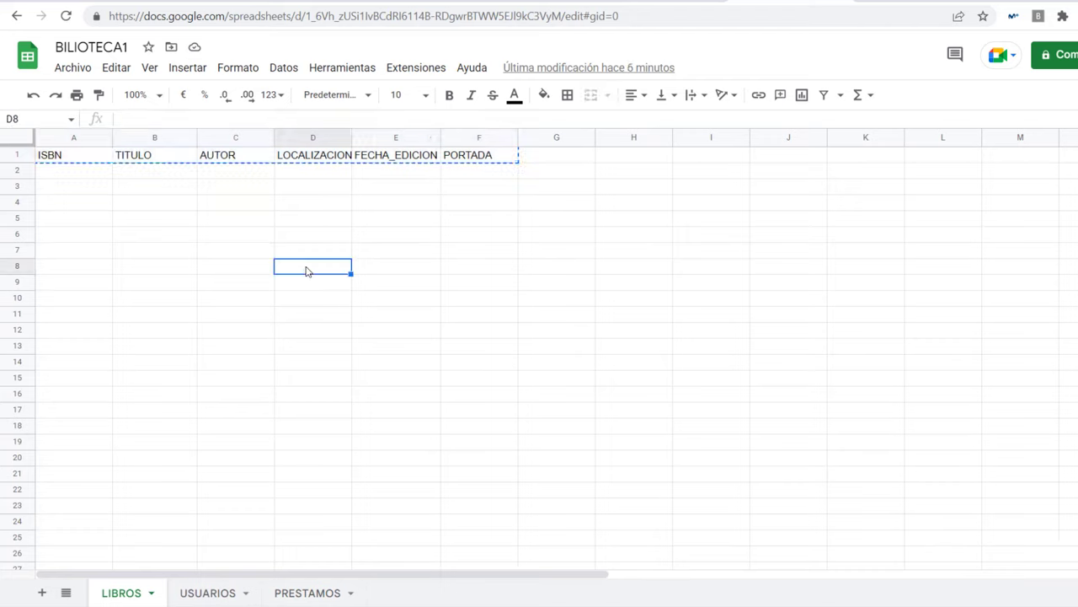
{"action": "key", "text": "Escape"}
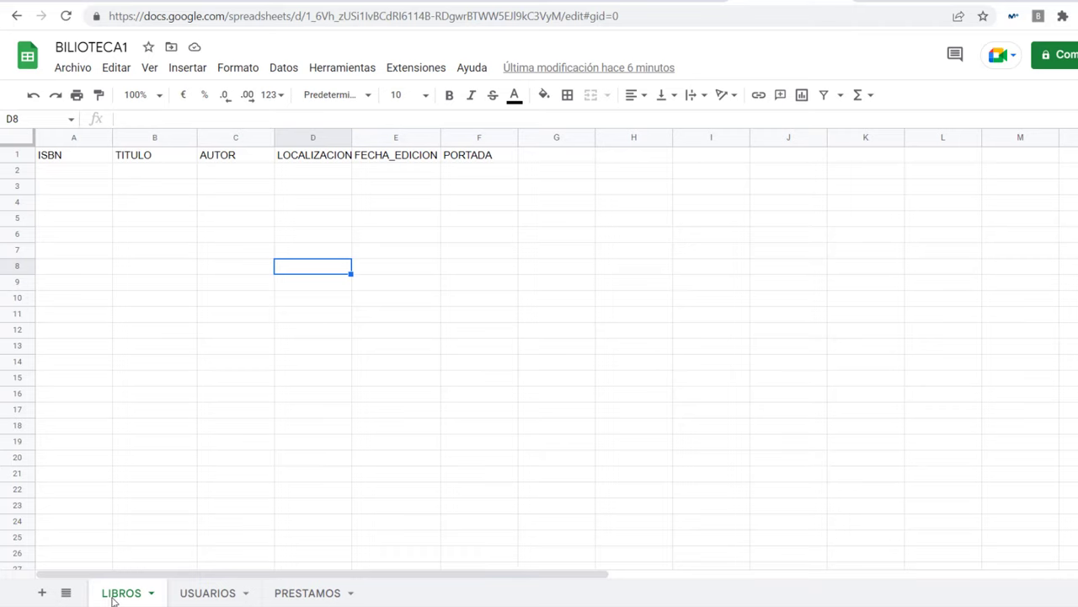
{"action": "left_click", "coordinate": [76, 158]}
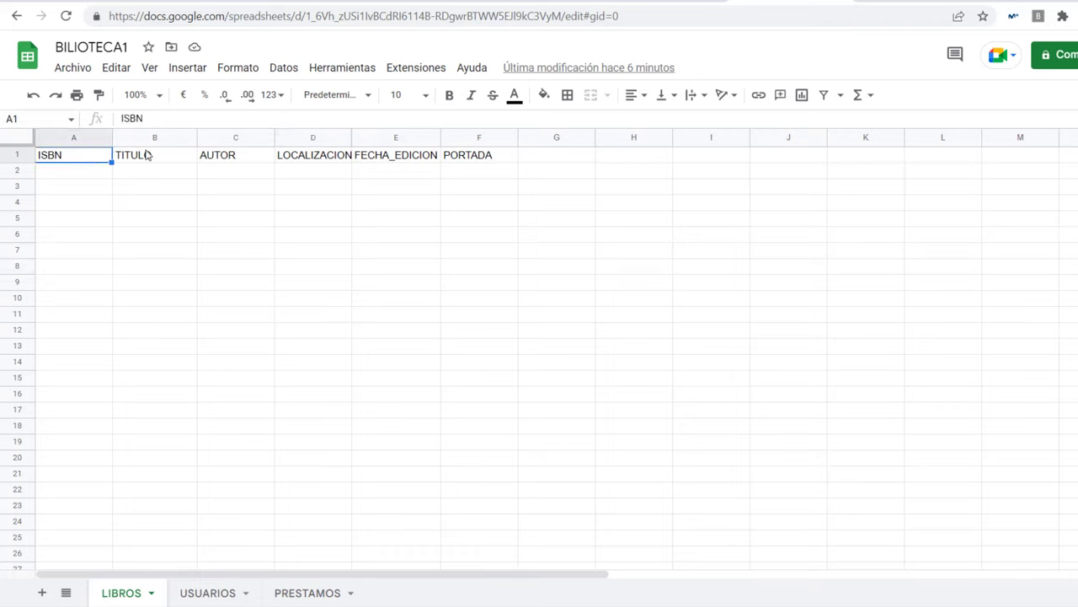
{"action": "left_click", "coordinate": [171, 157]}
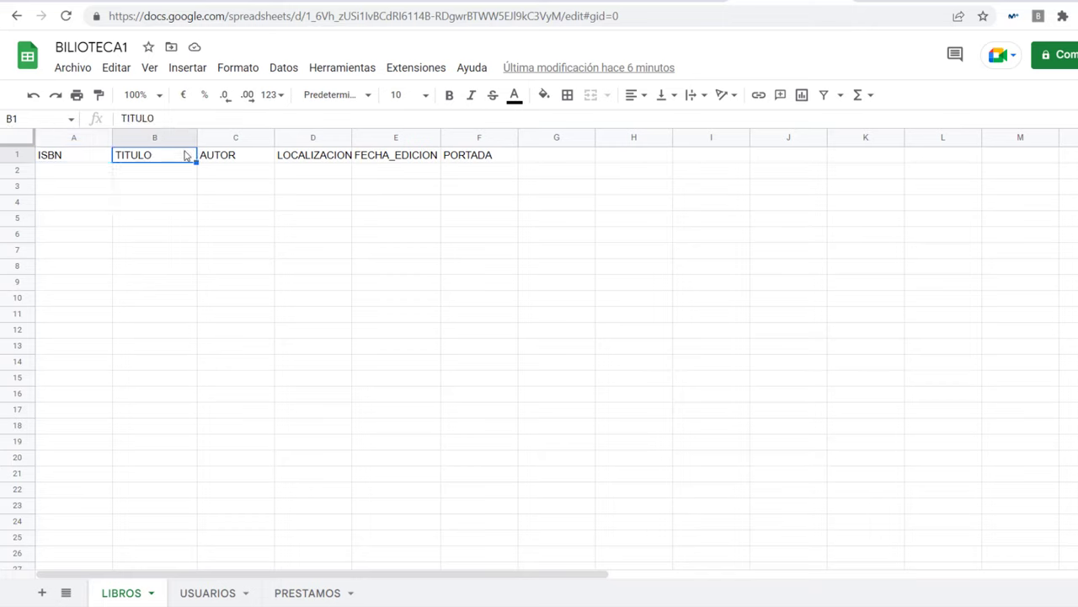
{"action": "left_click", "coordinate": [231, 156]}
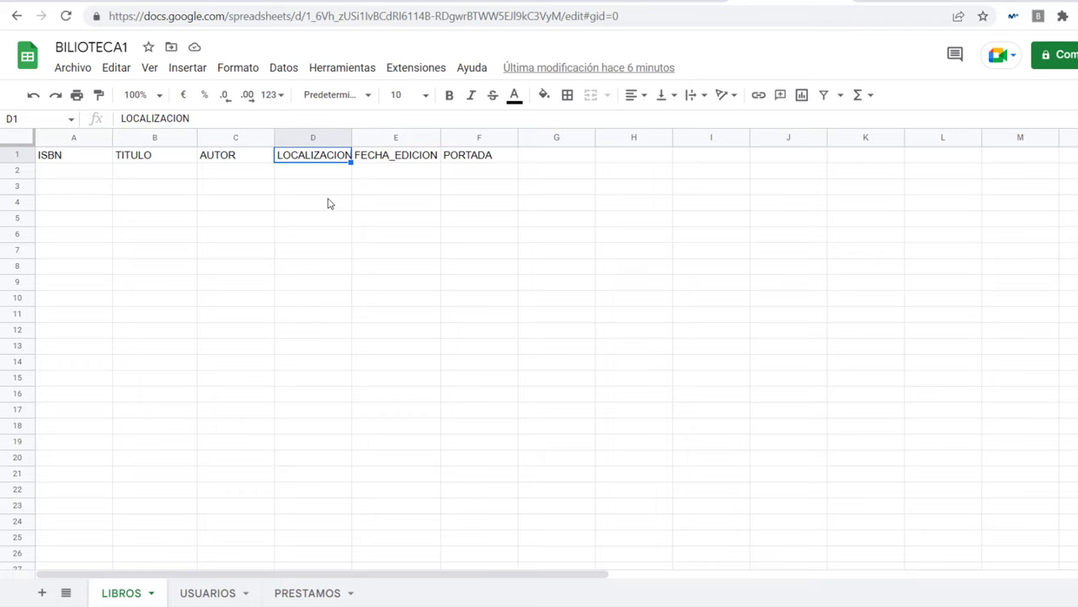
{"action": "left_click", "coordinate": [396, 164]}
{"action": "left_click", "coordinate": [458, 161]}
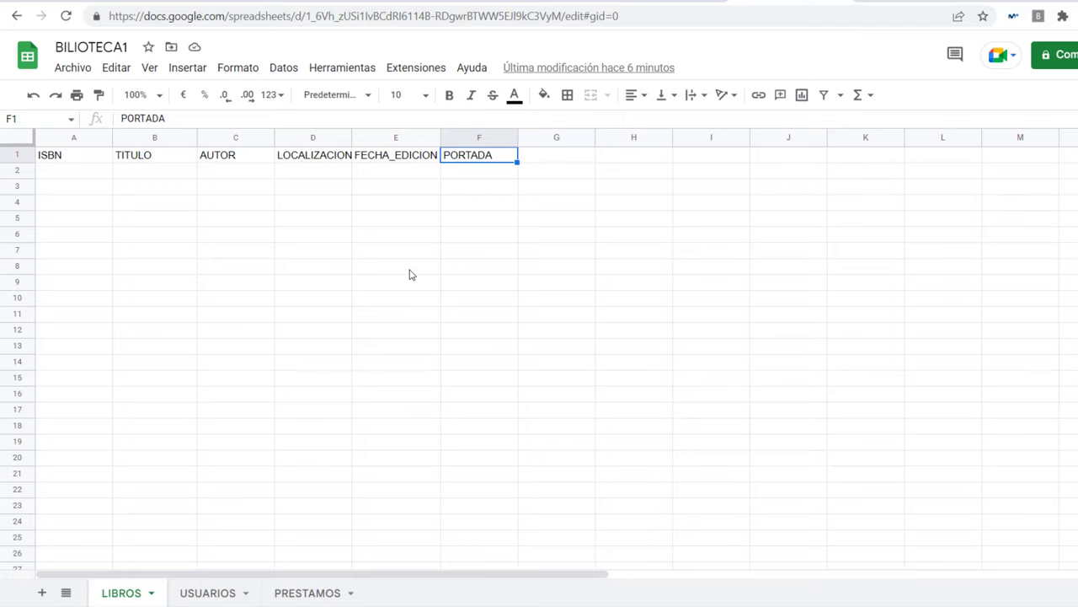
Step: Review USUARIOS headers ID_USUARIO through FOTO, then the ID_PRESTAMO header on PRESTAMOS
{"action": "left_click", "coordinate": [208, 592]}
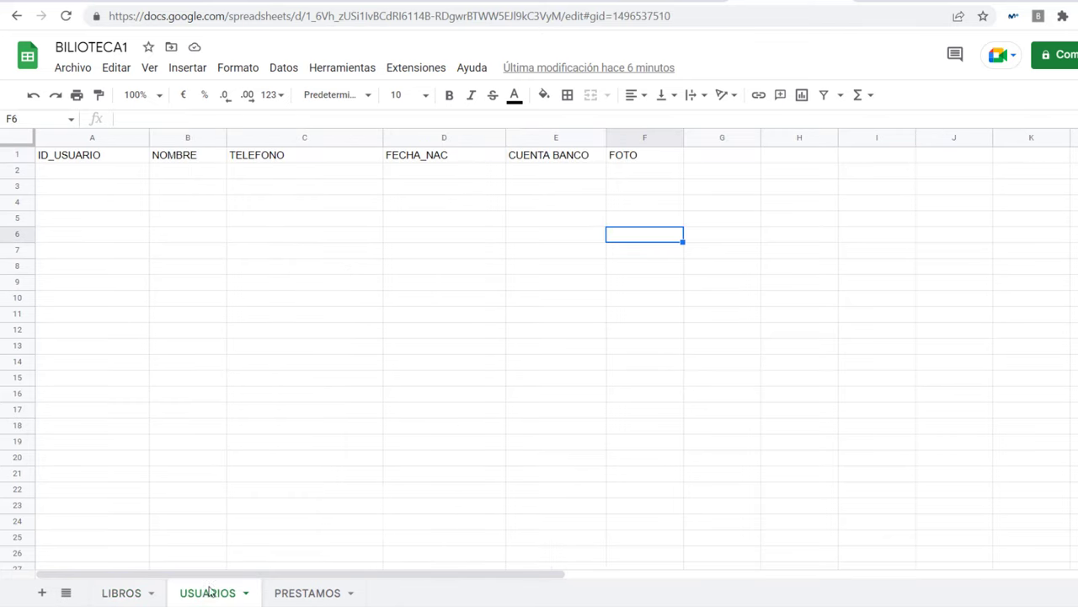
{"action": "left_click", "coordinate": [78, 160]}
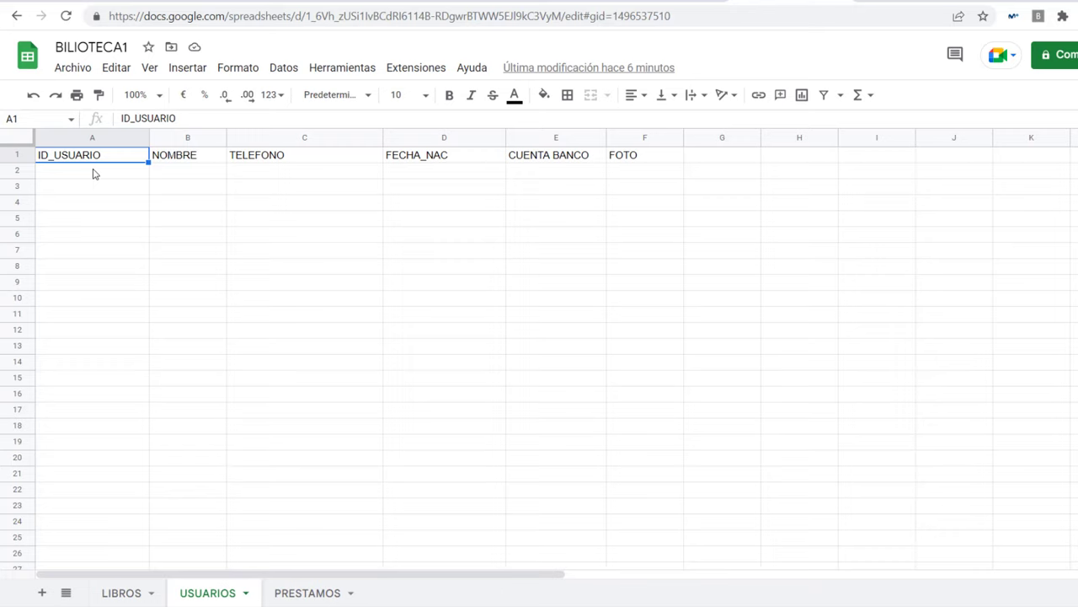
{"action": "left_click", "coordinate": [209, 156]}
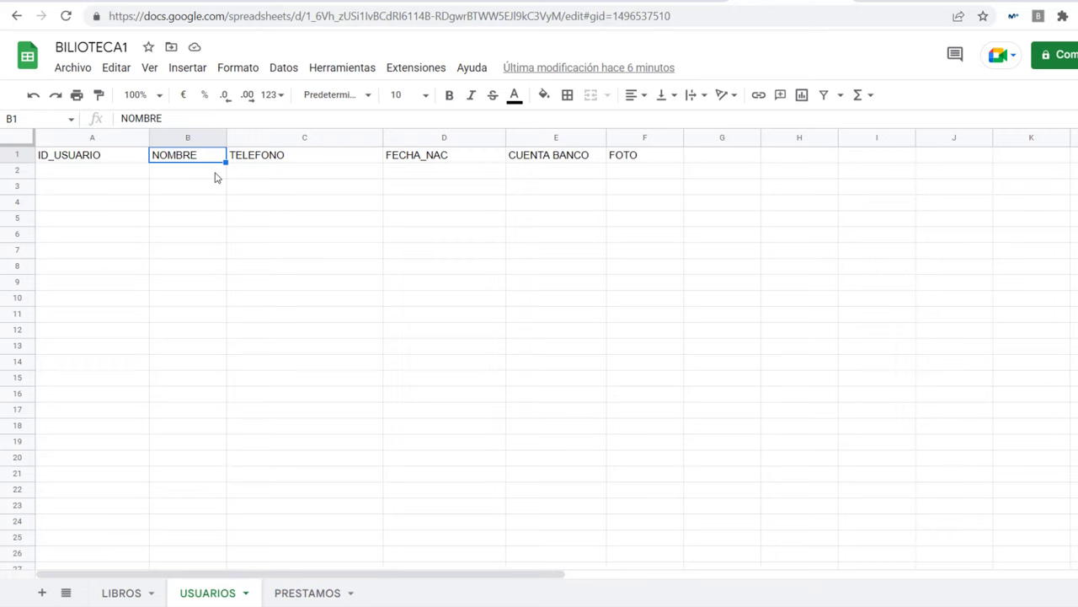
{"action": "left_click", "coordinate": [290, 162]}
{"action": "left_click", "coordinate": [410, 165]}
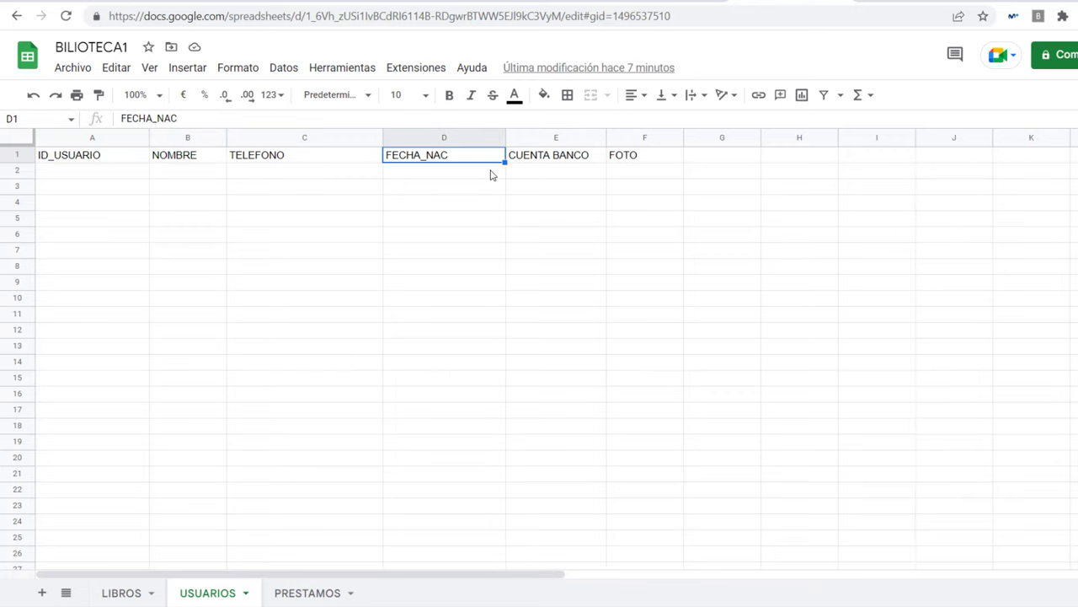
{"action": "left_click", "coordinate": [542, 157]}
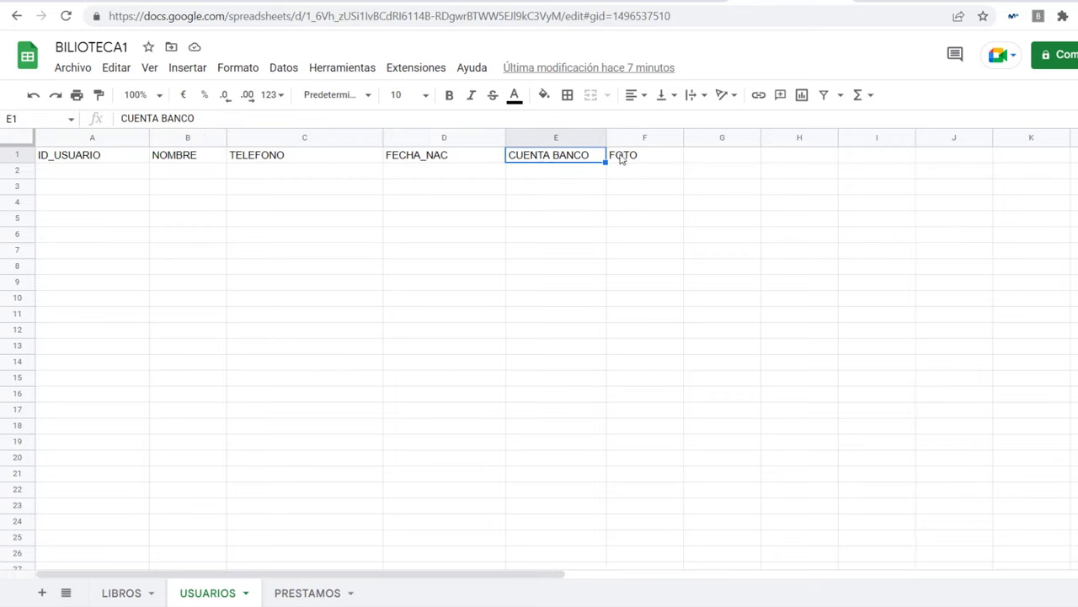
{"action": "left_click", "coordinate": [651, 160]}
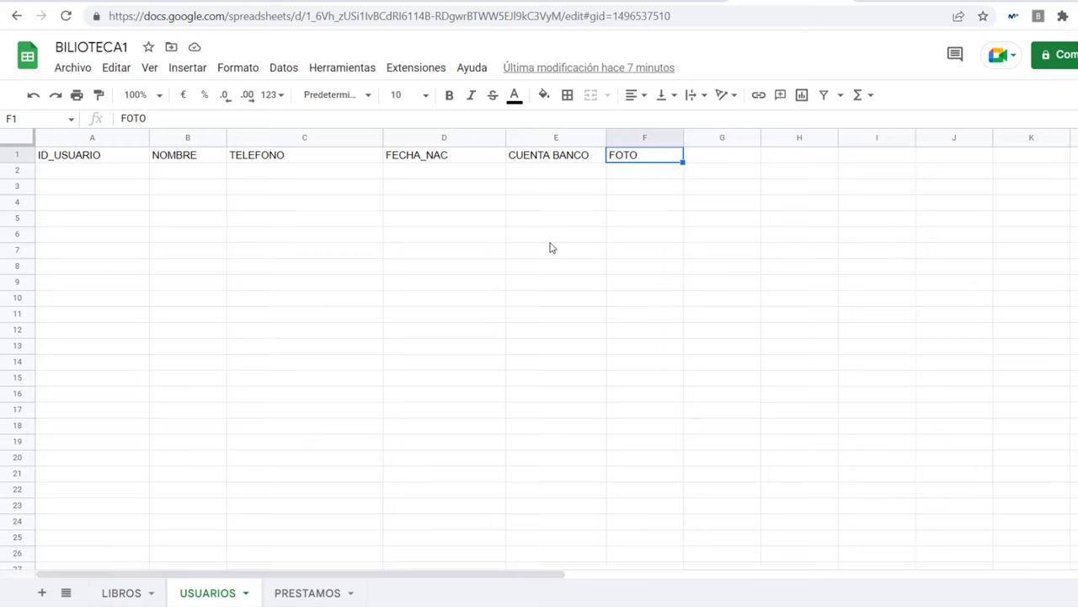
{"action": "left_click", "coordinate": [302, 593]}
{"action": "left_click", "coordinate": [73, 157]}
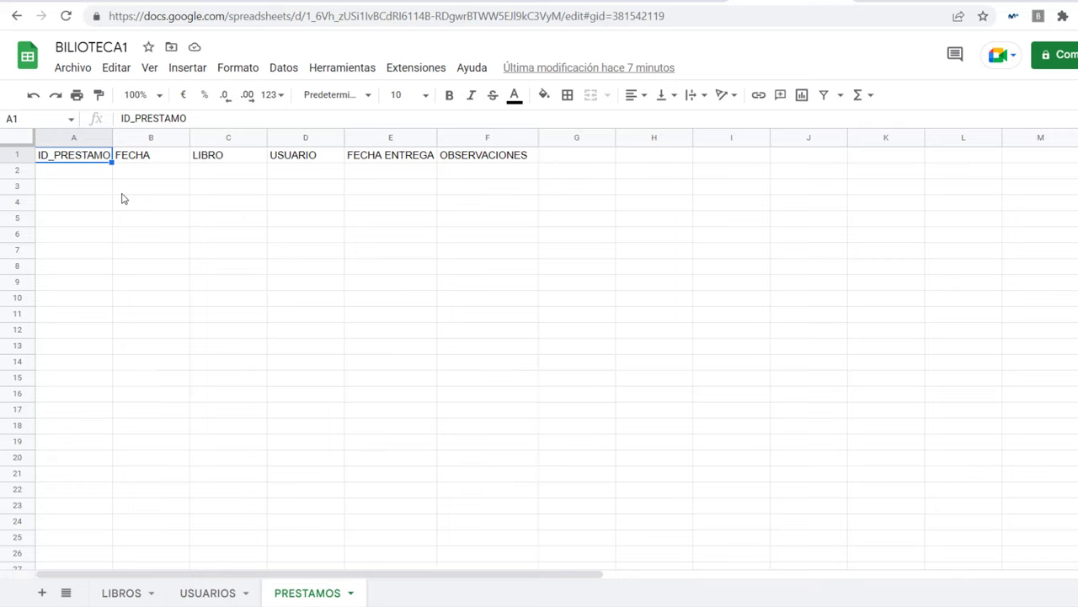
Step: Check the PRESTAMOS headers FECHA, LIBRO, USUARIO and FECHA ENTREGA
{"action": "left_click", "coordinate": [145, 161]}
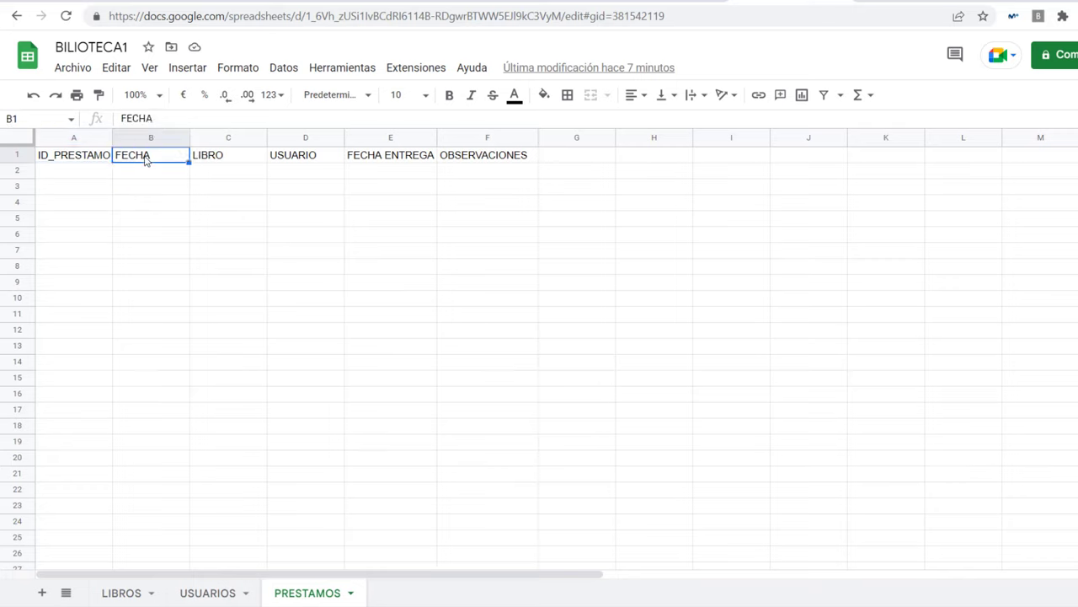
{"action": "left_click", "coordinate": [227, 156]}
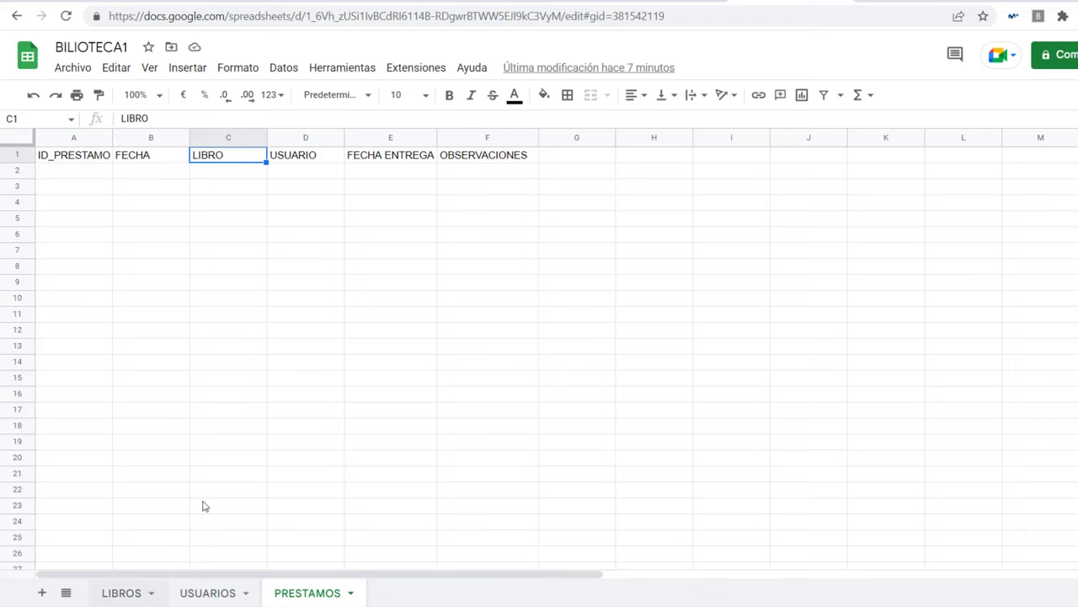
{"action": "left_click", "coordinate": [315, 160]}
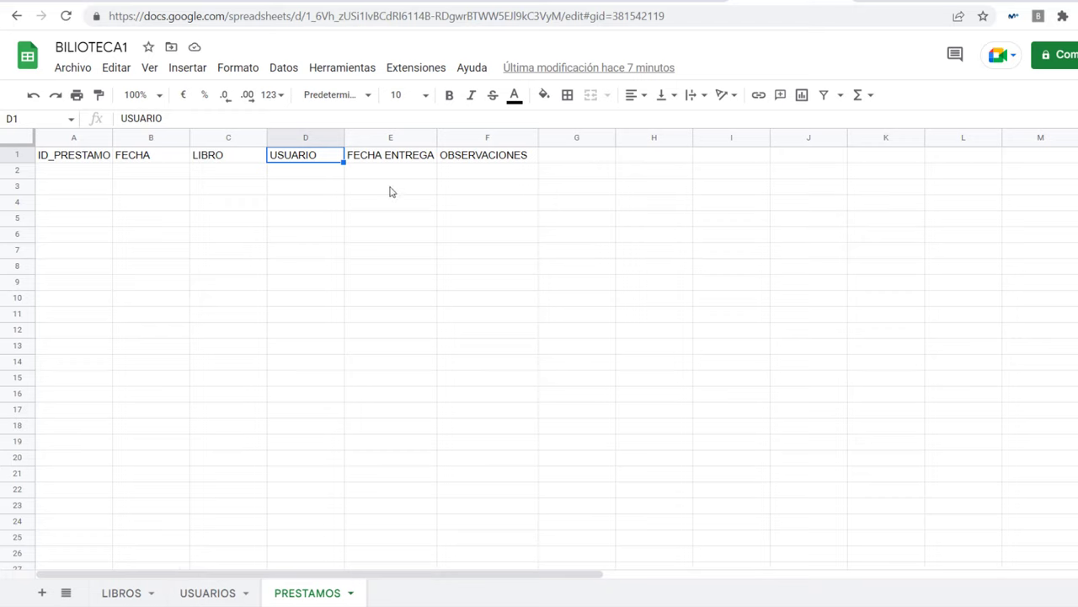
{"action": "left_click", "coordinate": [377, 161]}
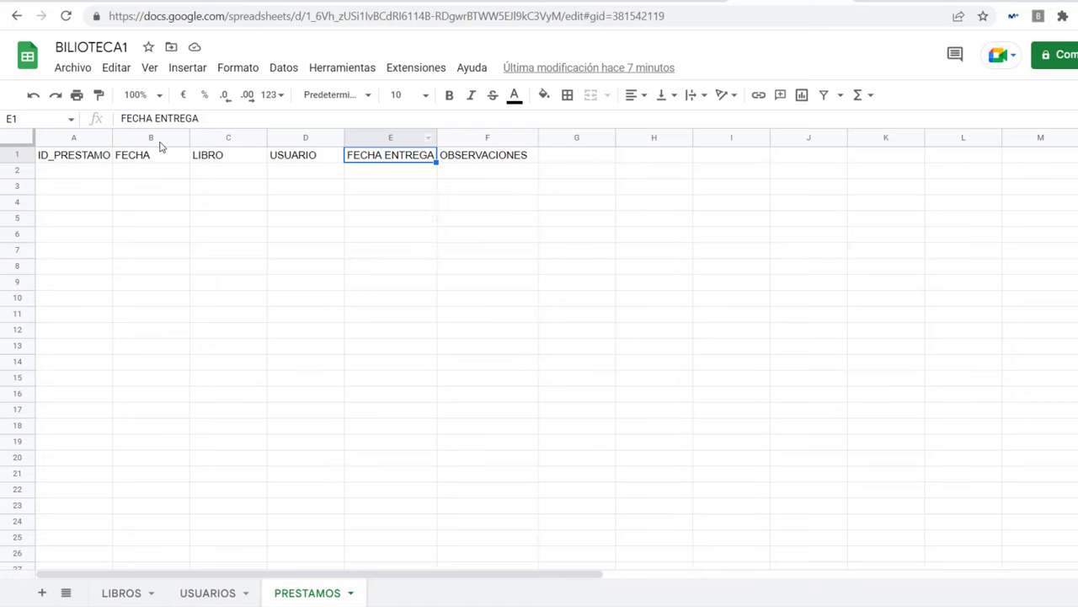
Step: Flip through USUARIOS and LIBROS, check OBSERVACIONES in F1, and move to the AppSheet browser tab
{"action": "left_click", "coordinate": [205, 593]}
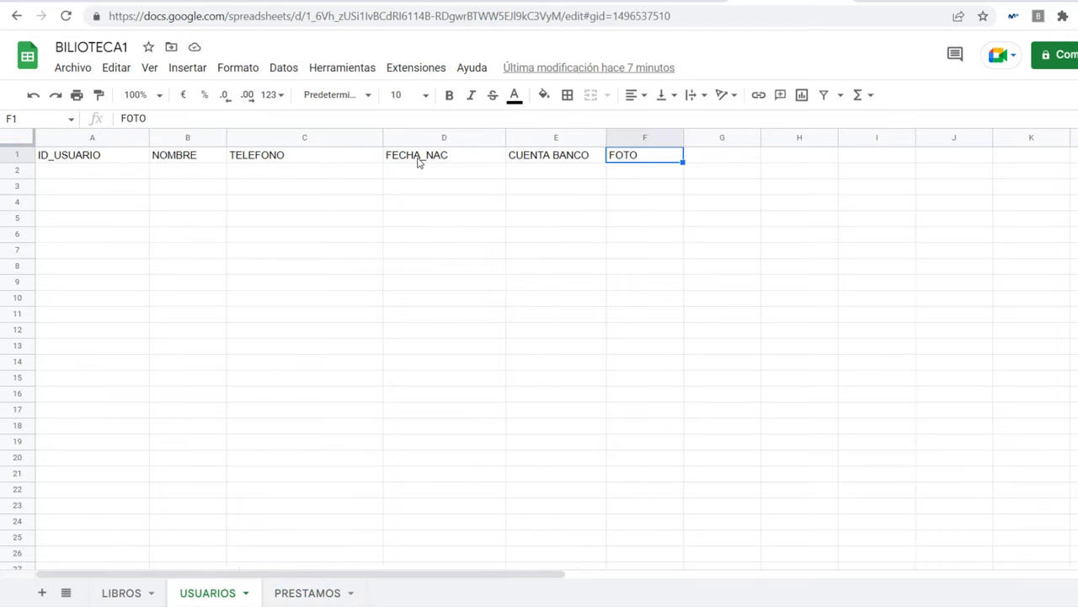
{"action": "left_click", "coordinate": [126, 594]}
{"action": "left_click", "coordinate": [304, 595]}
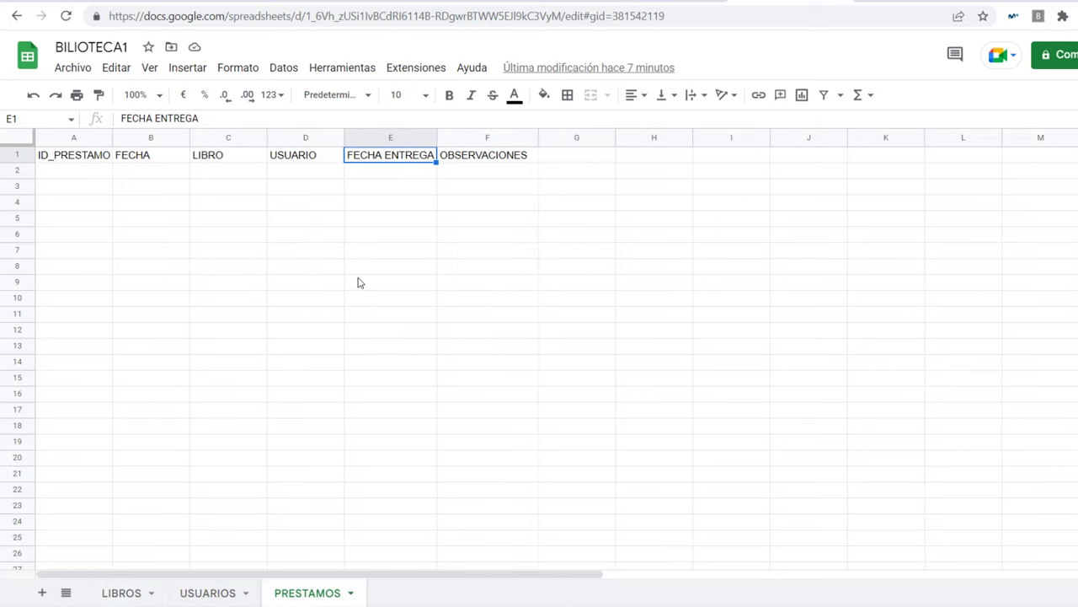
{"action": "left_click", "coordinate": [503, 158]}
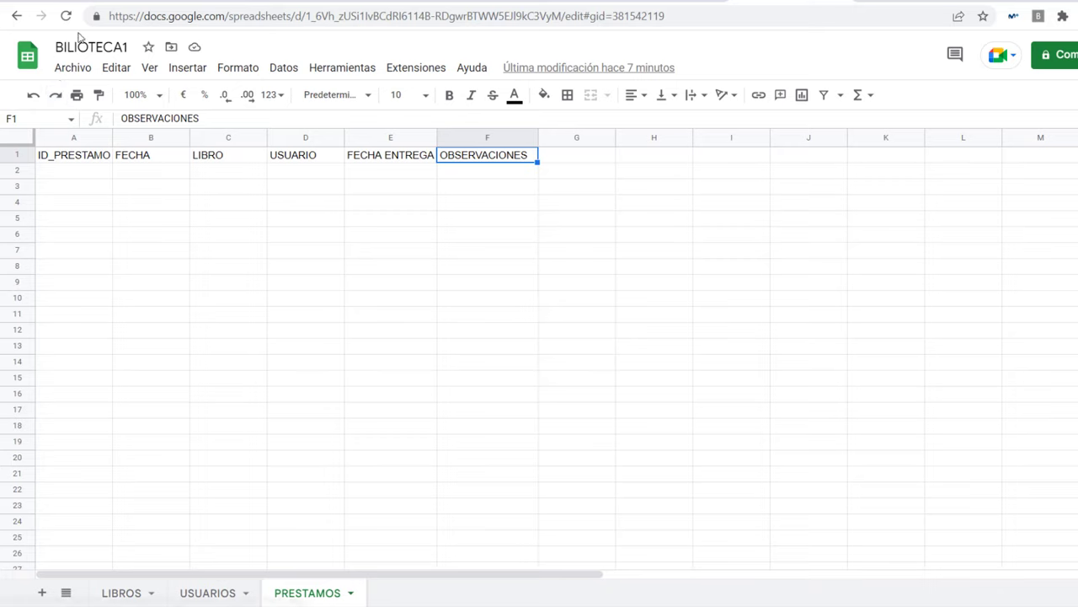
{"action": "left_click", "coordinate": [565, 7]}
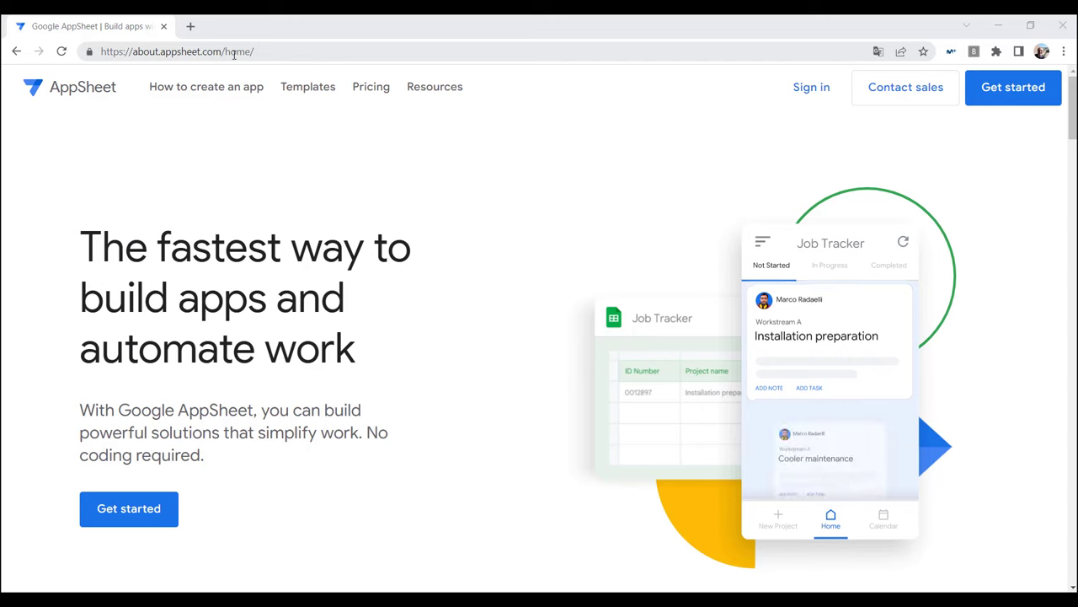
{"action": "left_click", "coordinate": [277, 55]}
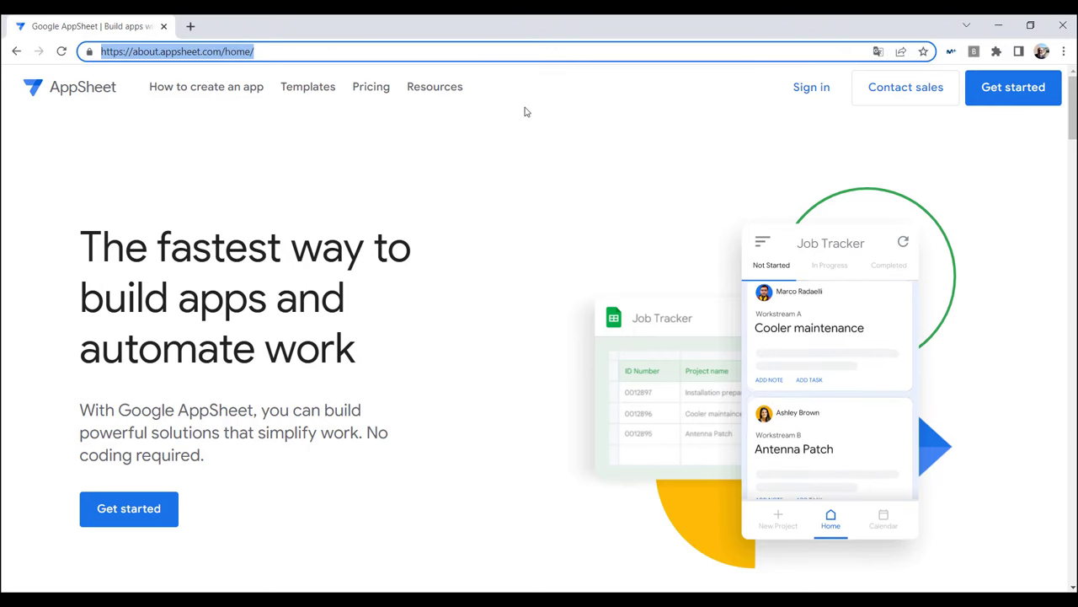
{"action": "type", "text": "WWW."}
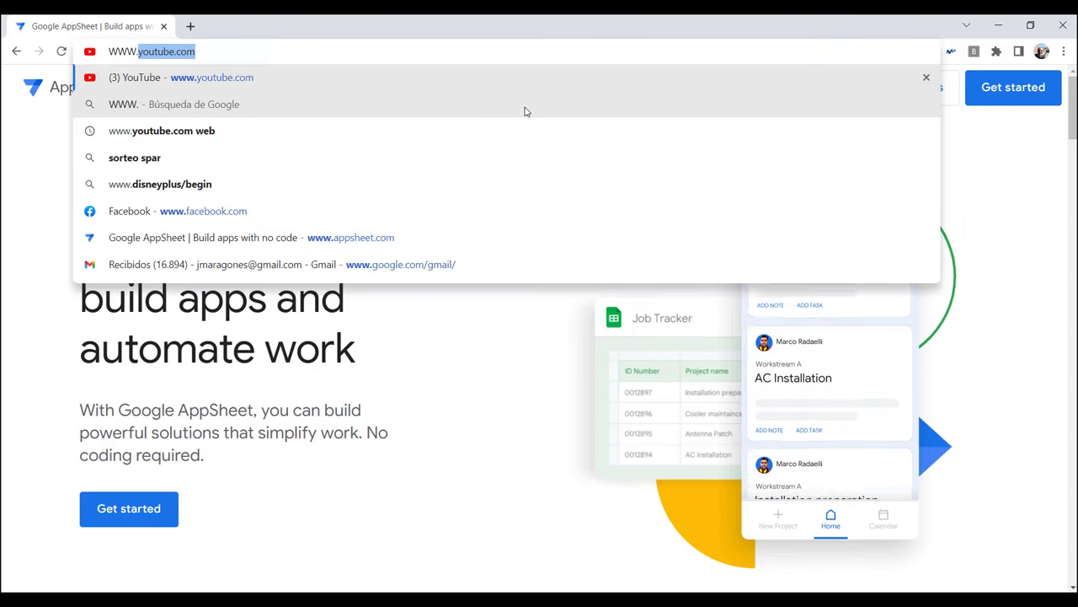
{"action": "type", "text": "A"}
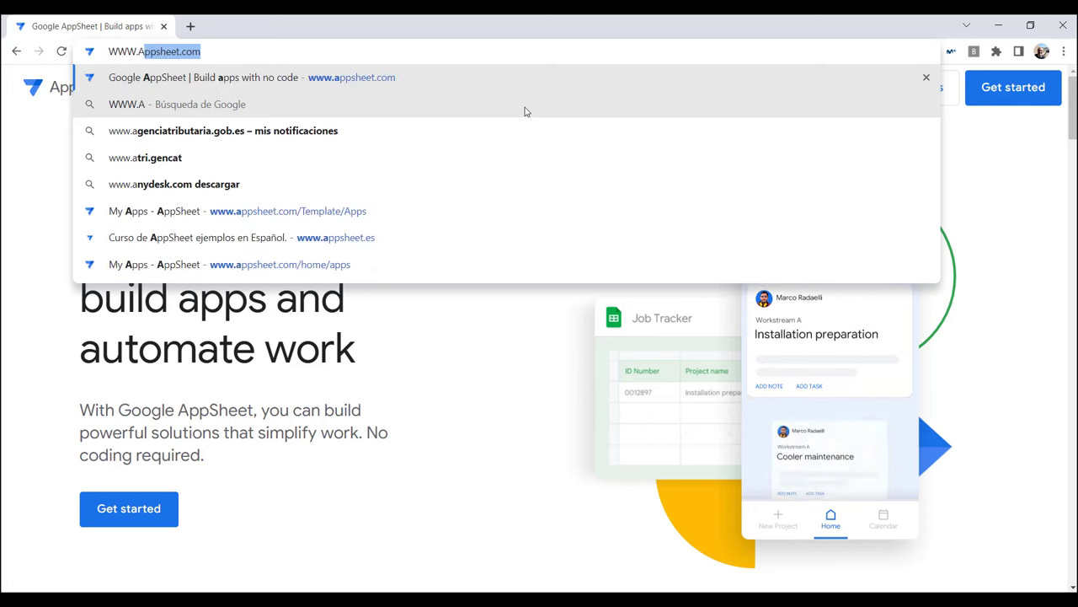
{"action": "type", "text": "PPSHEET.COM"}
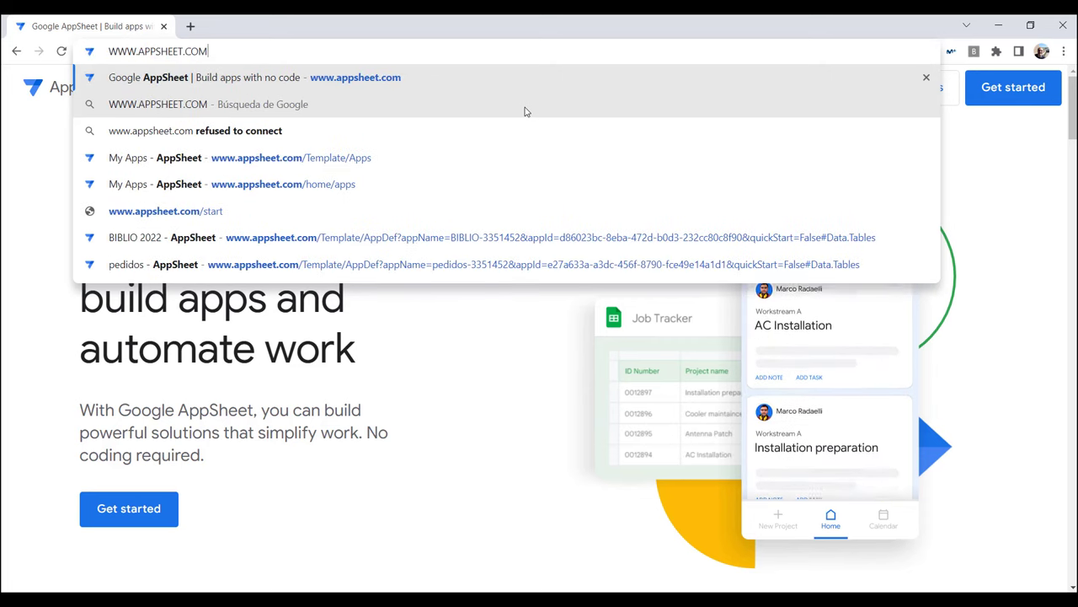
{"action": "key", "text": "Return"}
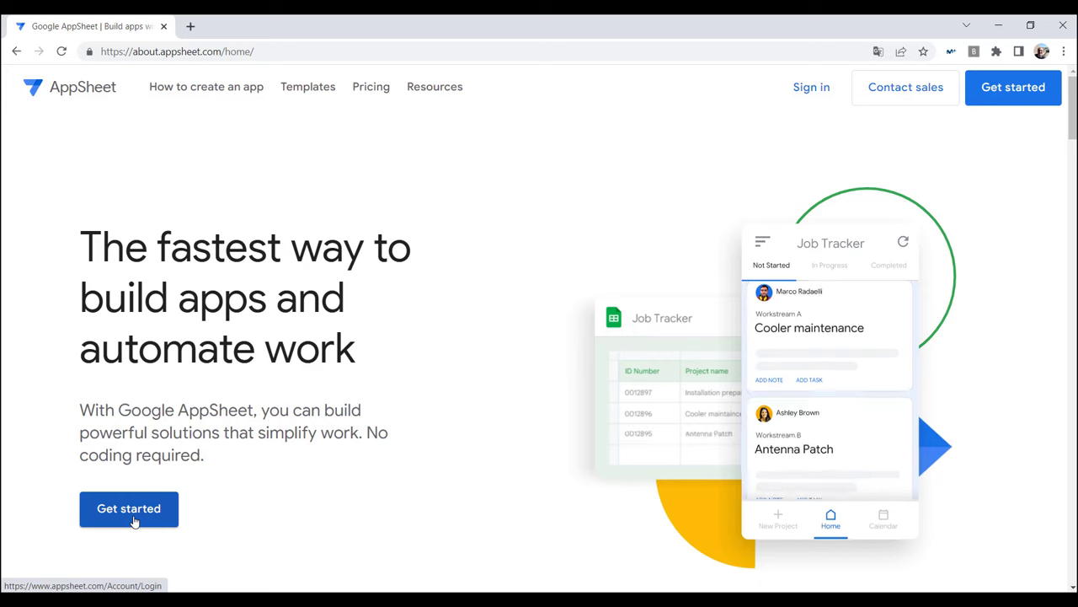
{"action": "left_click", "coordinate": [807, 91]}
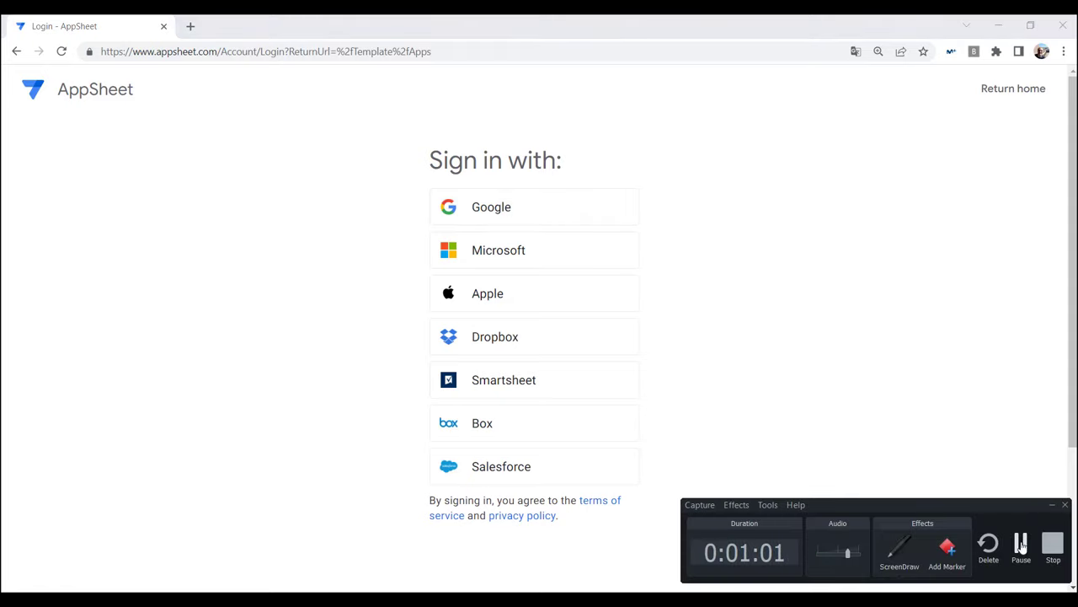
Step: Sign in with Google using the existing account, re-entering the password after the first rejection
{"action": "left_click", "coordinate": [1021, 547]}
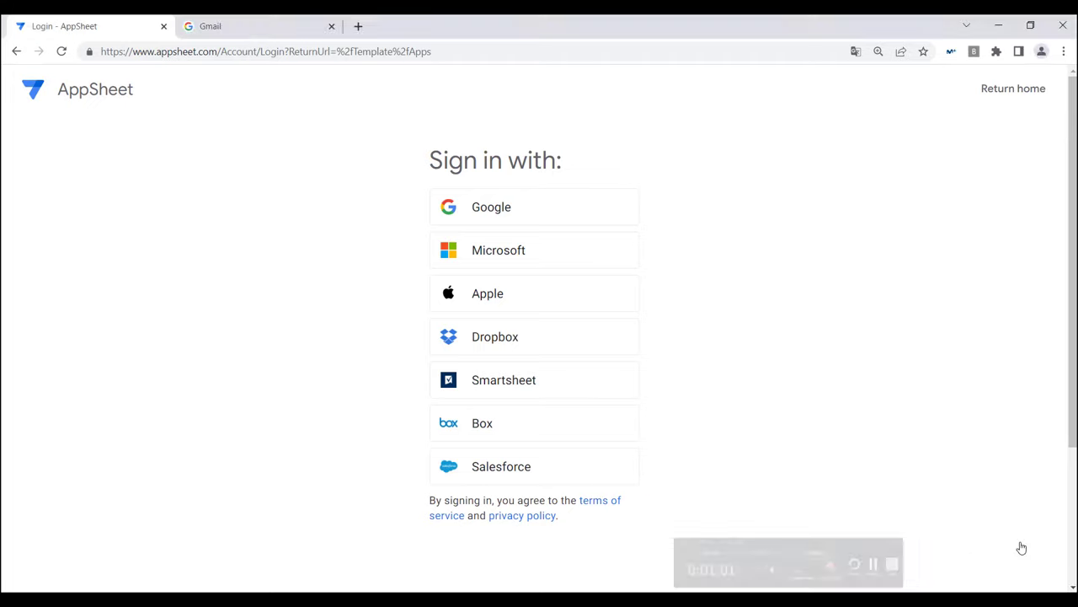
{"action": "left_click", "coordinate": [497, 209]}
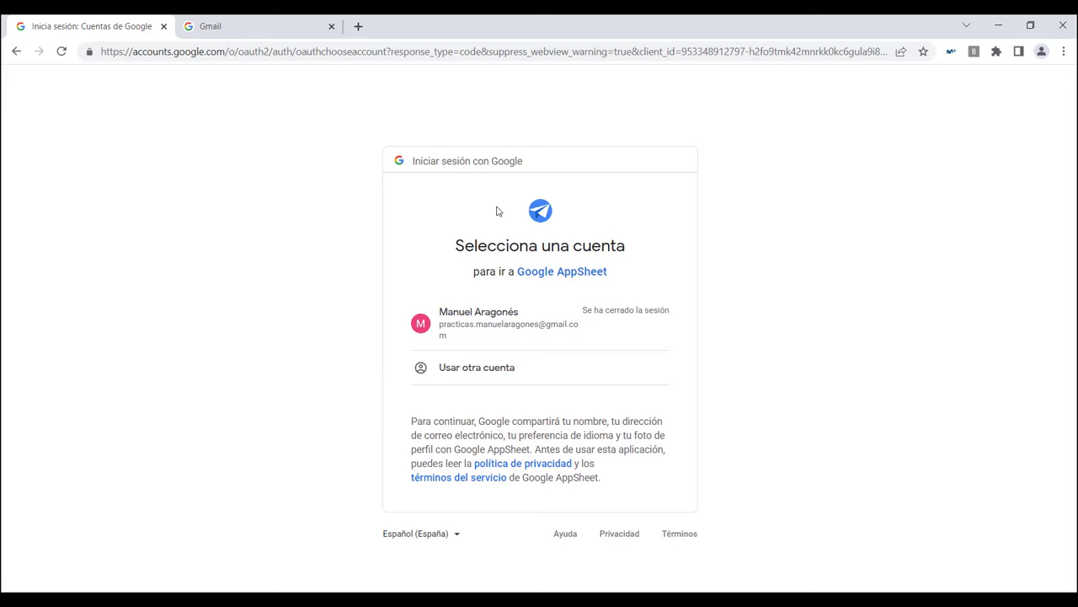
{"action": "left_click", "coordinate": [499, 329]}
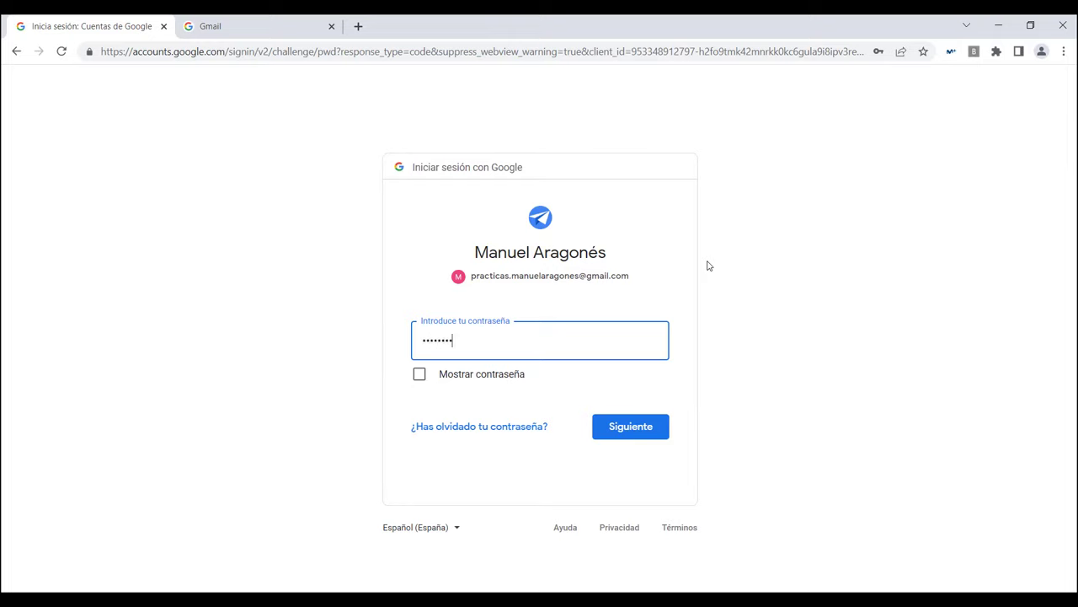
{"action": "key", "text": "Return"}
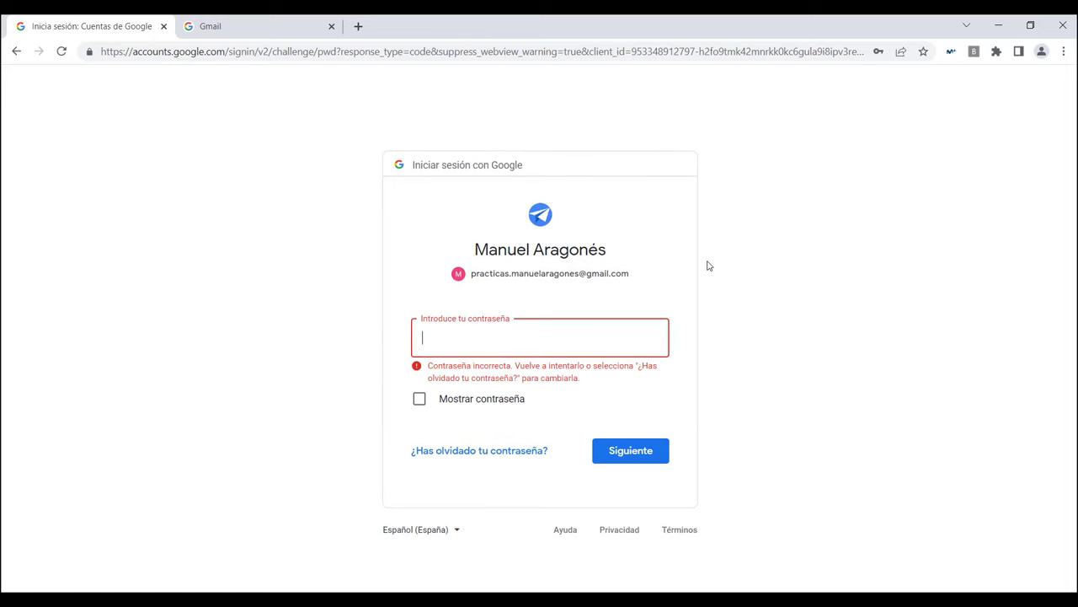
{"action": "type", "text": "•••••••"}
{"action": "key", "text": "Return"}
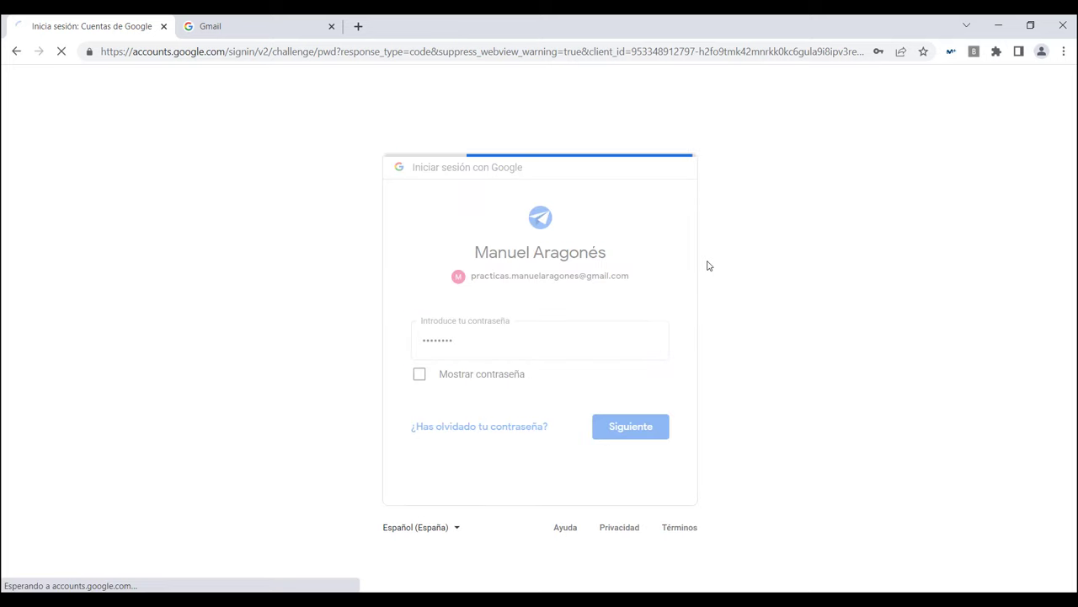
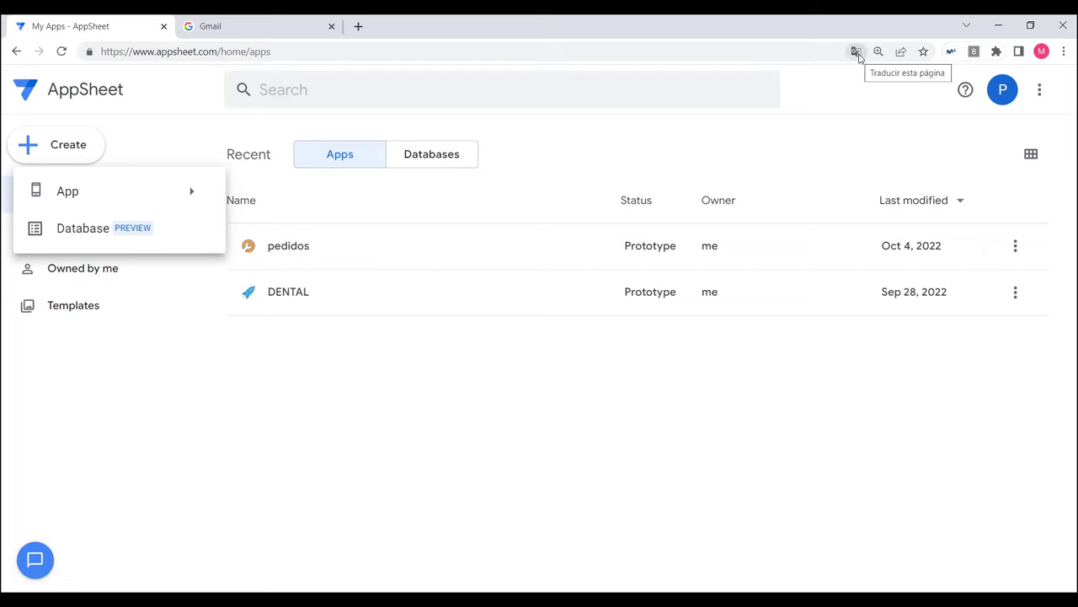
{"action": "left_click", "coordinate": [857, 52]}
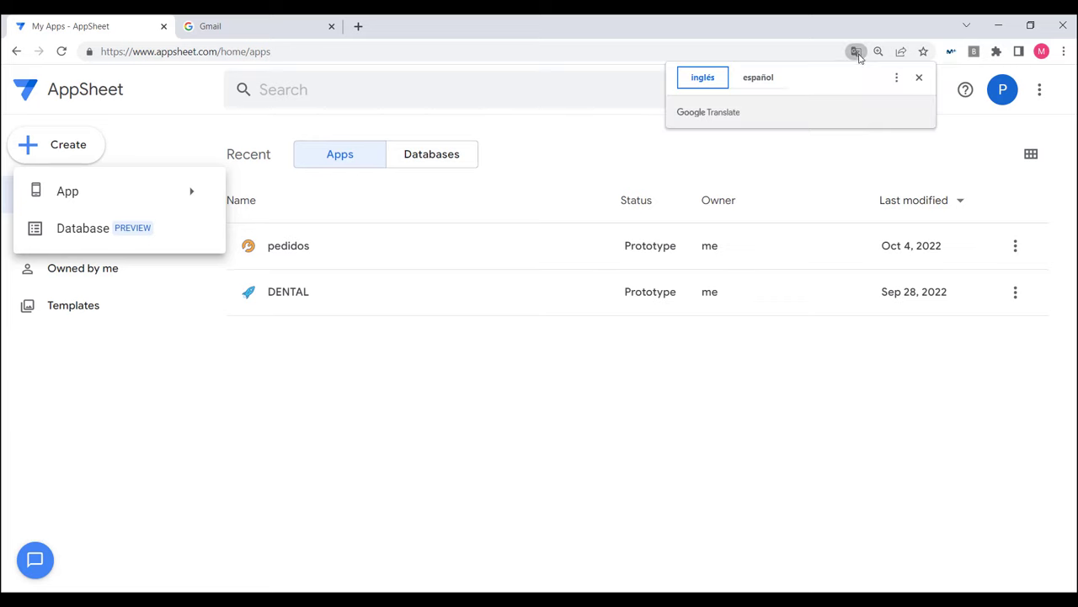
{"action": "left_click", "coordinate": [759, 80]}
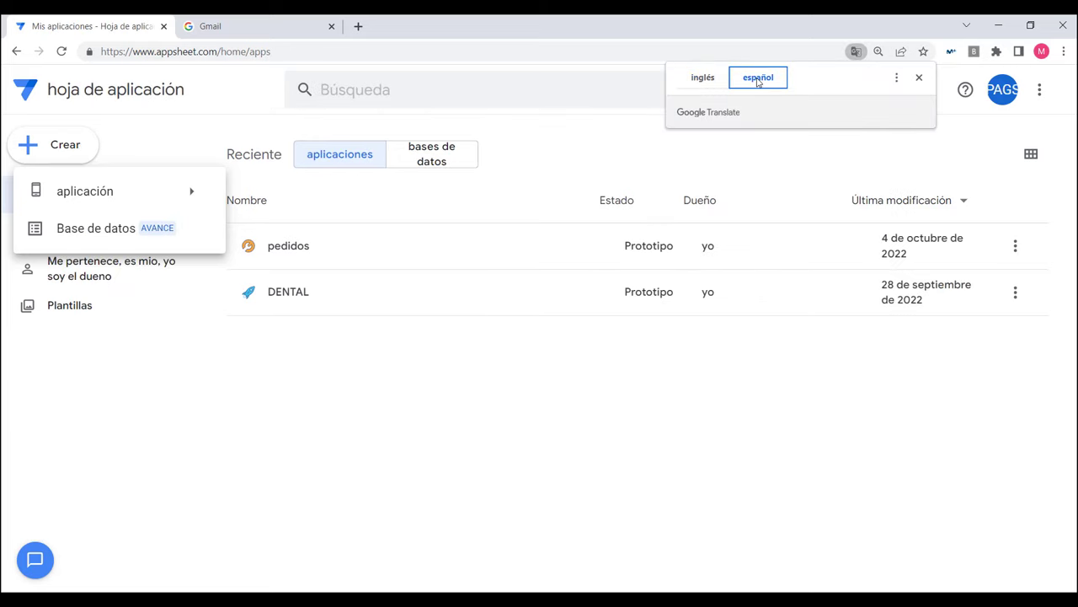
{"action": "left_click", "coordinate": [700, 78]}
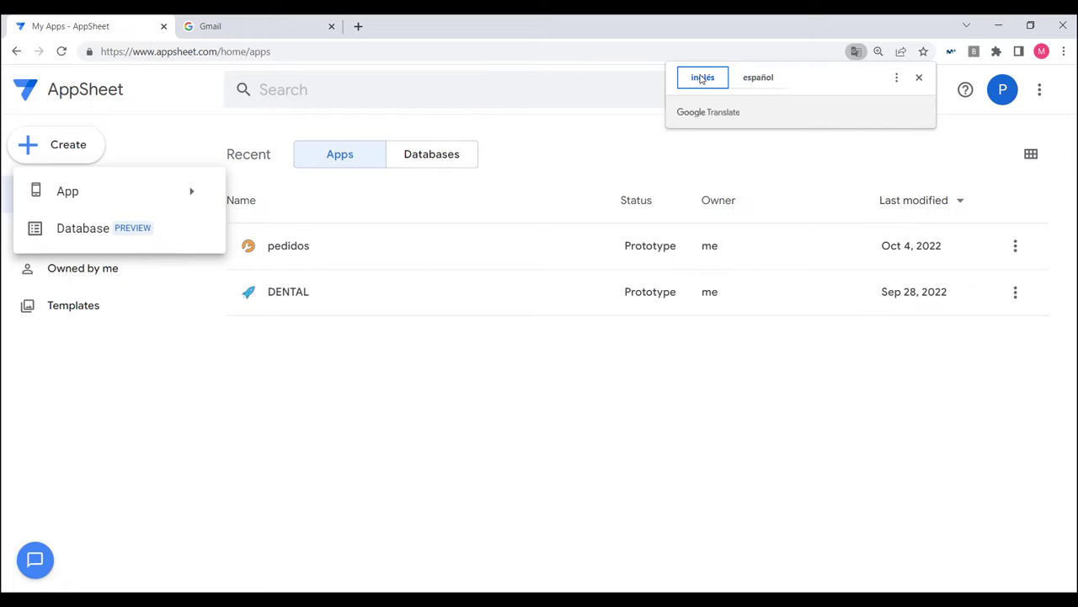
{"action": "left_click", "coordinate": [482, 447]}
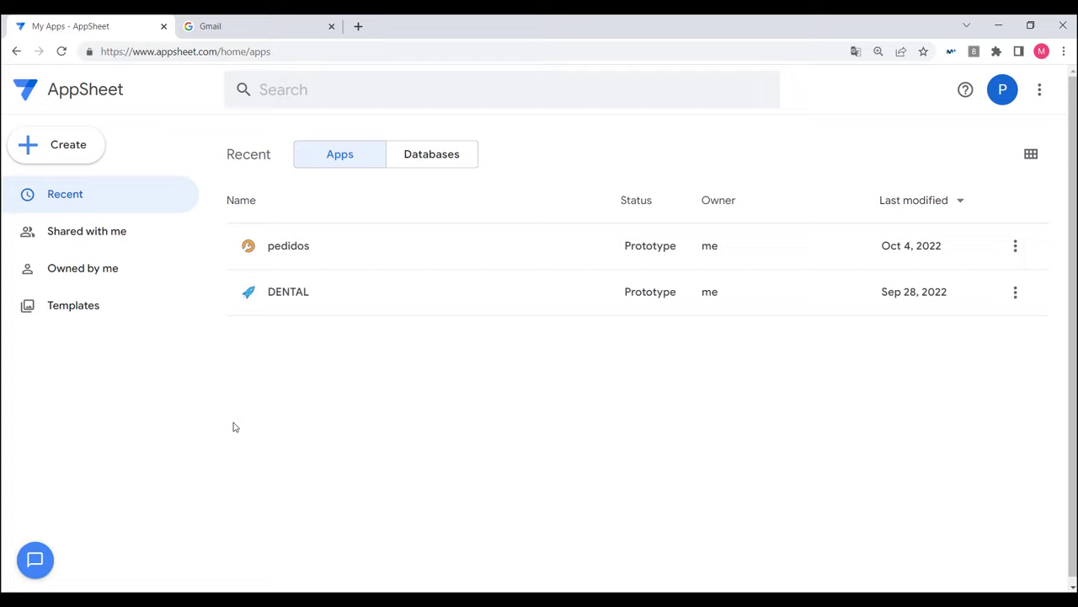
Step: Start creating a new AppSheet app from existing data
{"action": "left_click", "coordinate": [75, 144]}
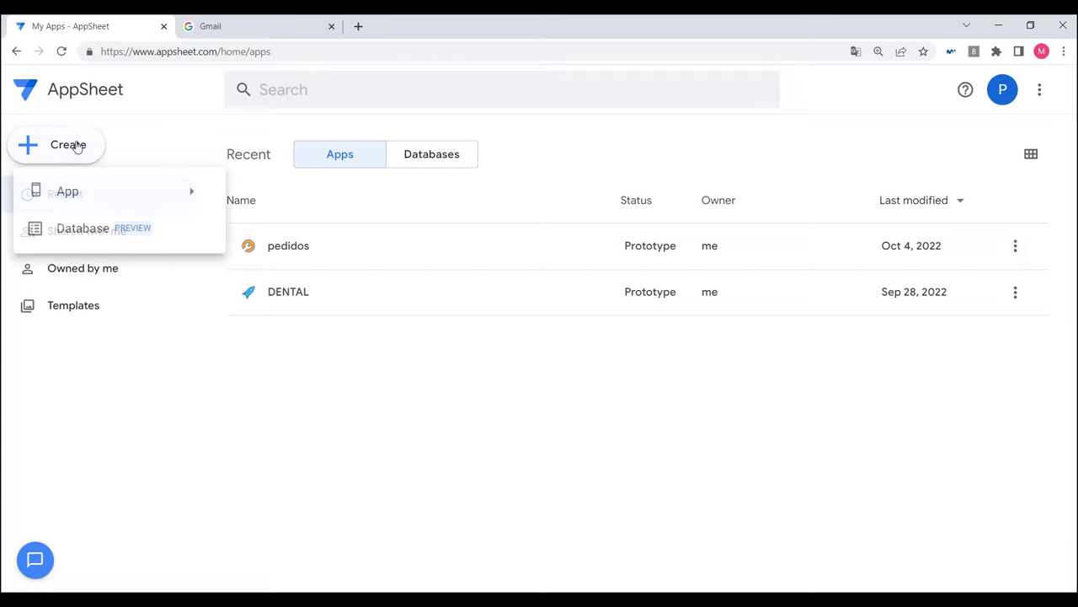
{"action": "mouse_move", "coordinate": [70, 192]}
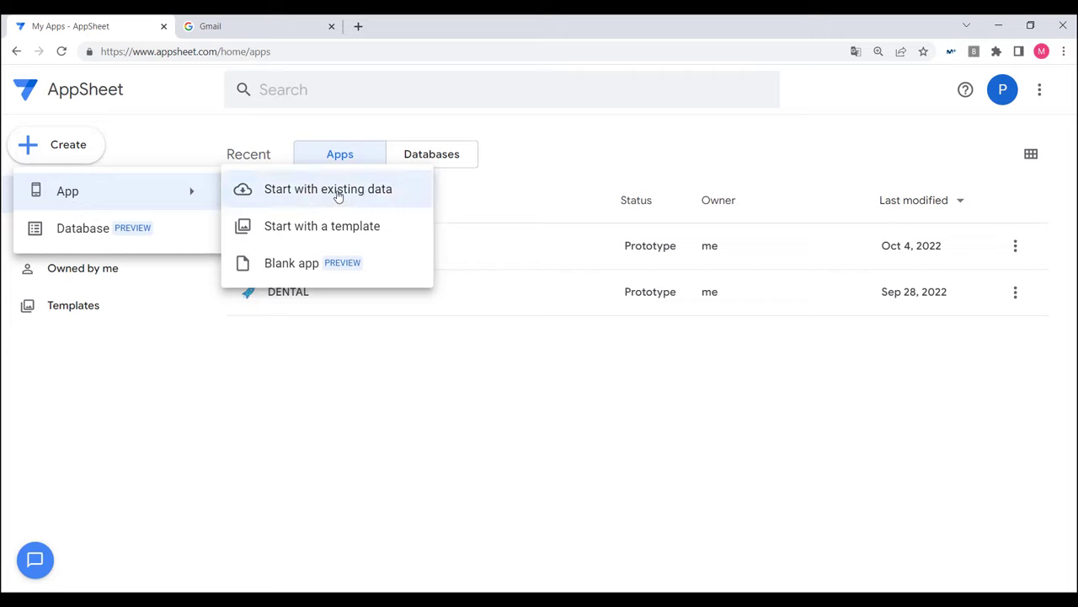
{"action": "left_click", "coordinate": [335, 196]}
Step: Name the app BIBLIOTECA, choose the Inspections & Surveys category, and proceed to choosing data
{"action": "left_click_drag", "start_coordinate": [409, 156], "coordinate": [294, 161]}
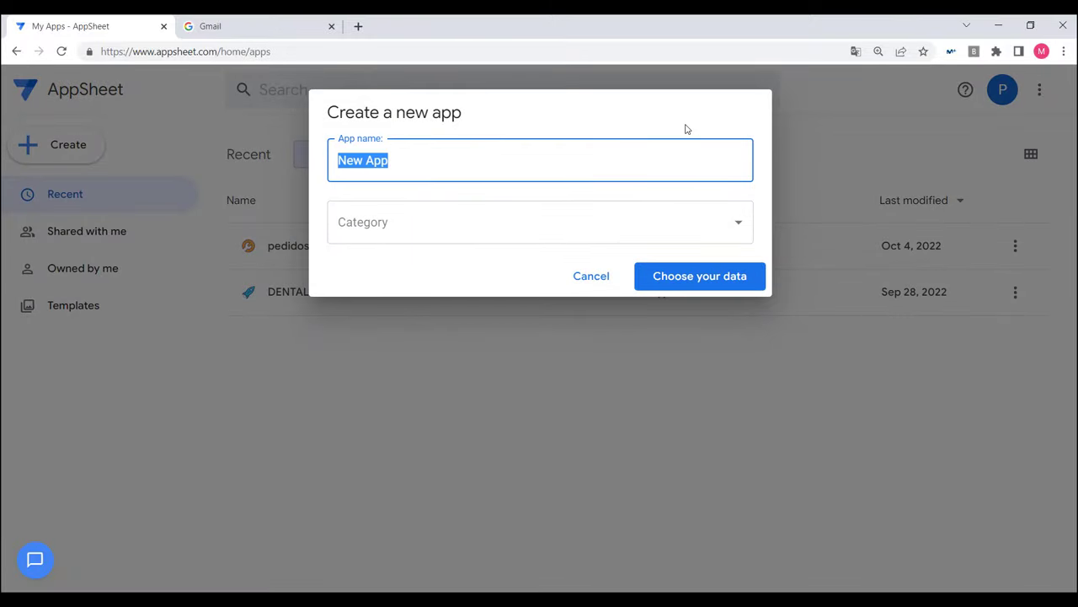
{"action": "type", "text": "BI"}
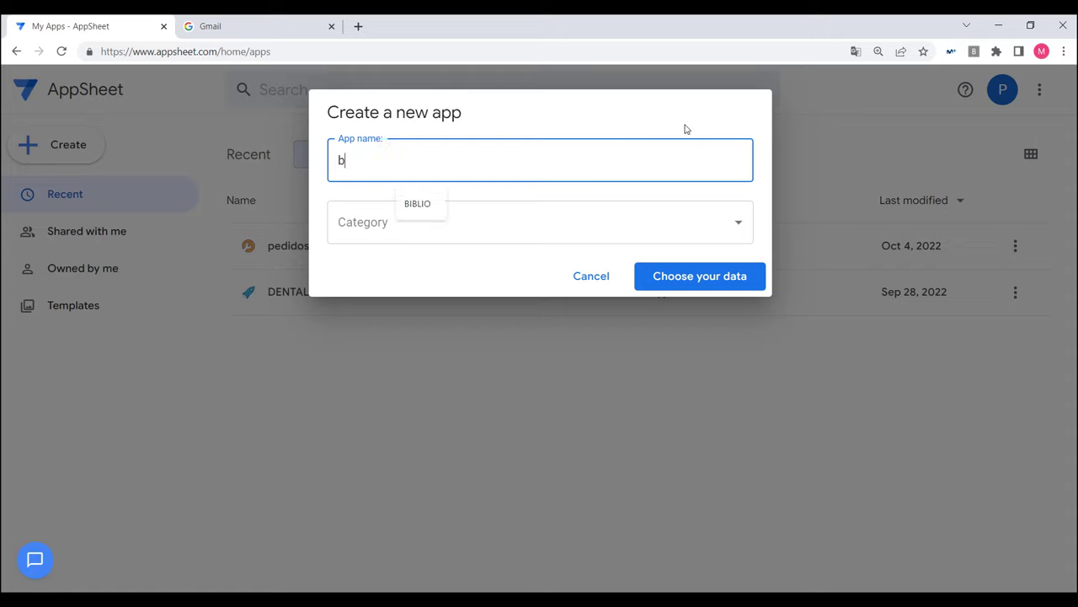
{"action": "key", "text": "BackSpace"}
{"action": "key", "text": "BackSpace"}
{"action": "type", "text": "BIBLIO"}
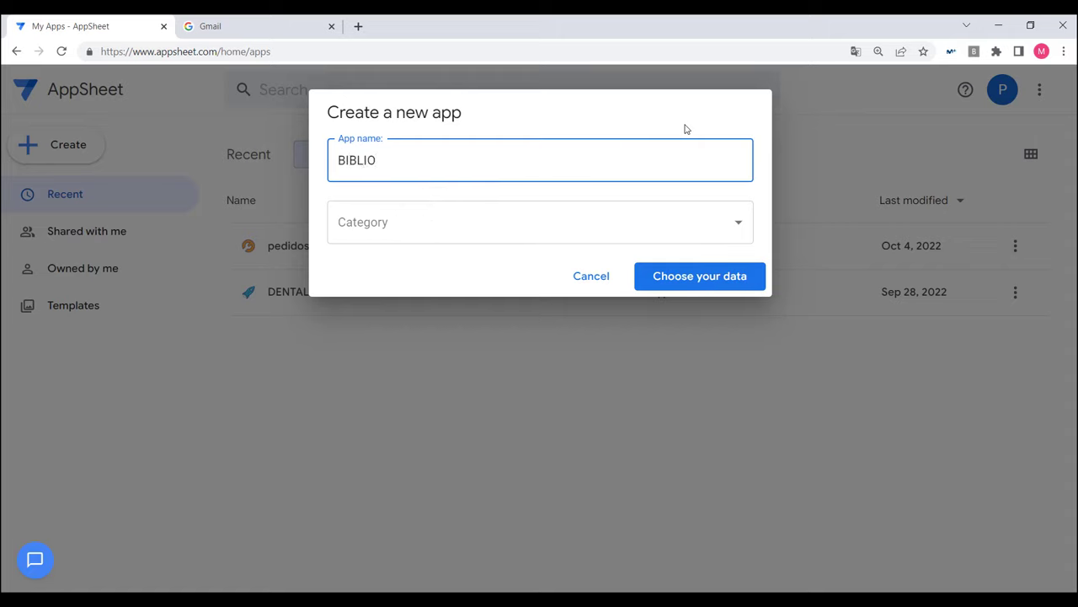
{"action": "type", "text": "TECA"}
{"action": "left_click", "coordinate": [509, 222]}
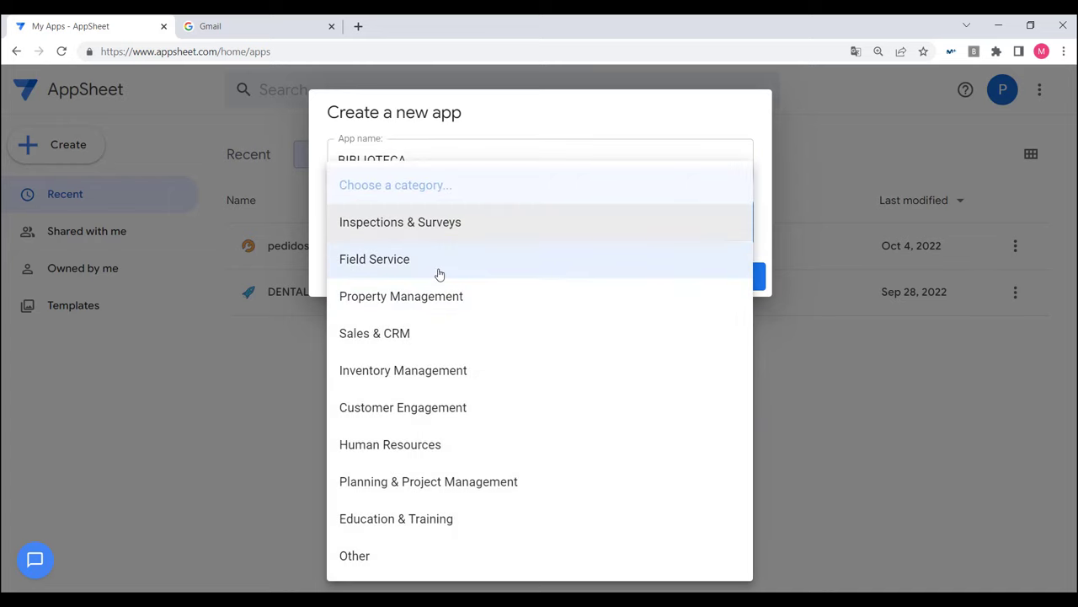
{"action": "left_click", "coordinate": [386, 223]}
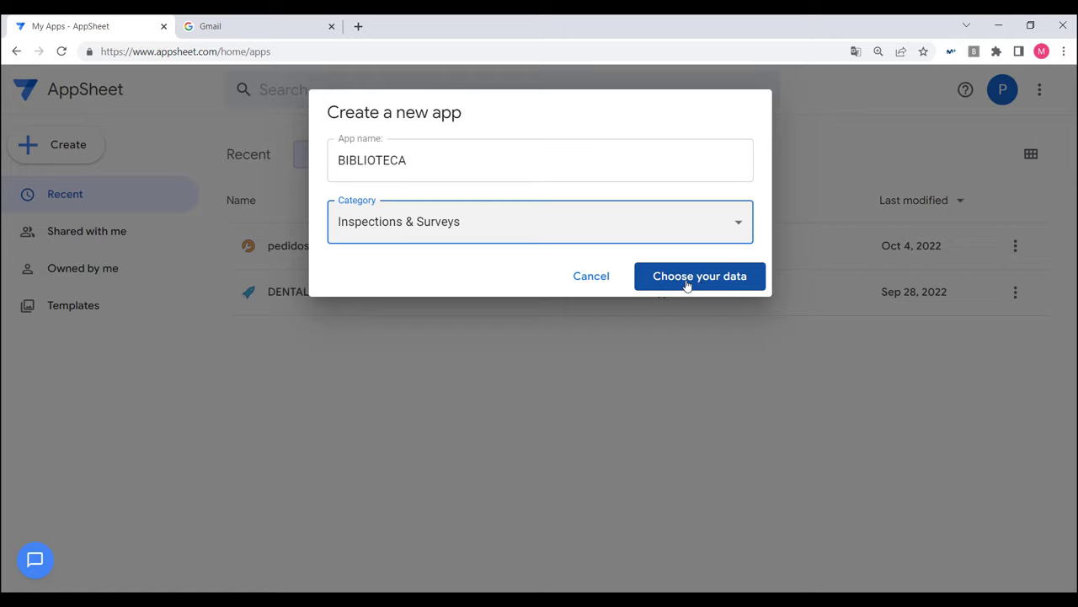
{"action": "left_click", "coordinate": [687, 283]}
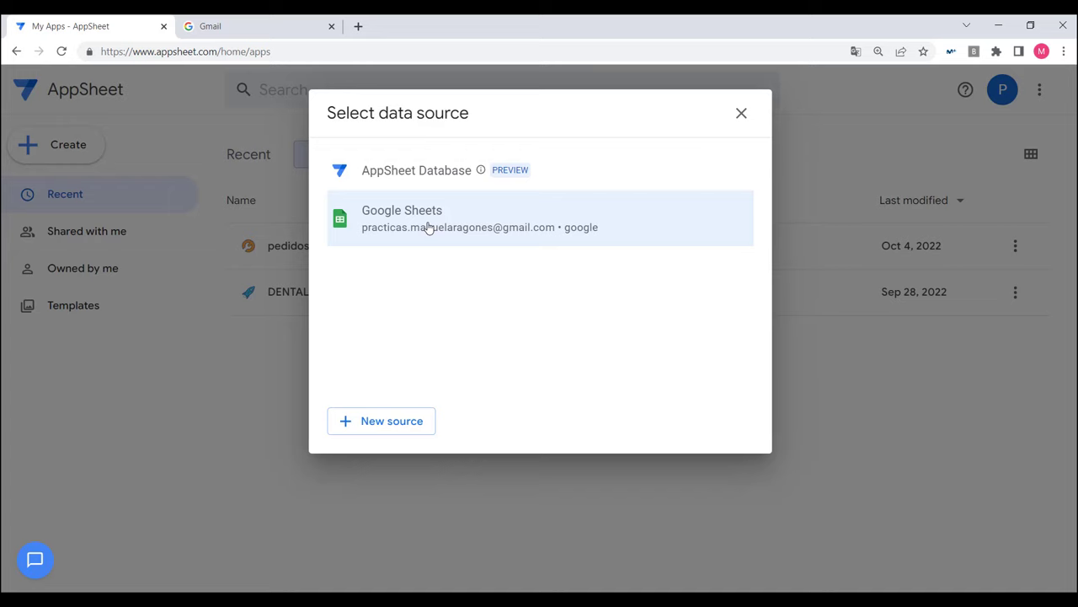
Step: Use Google Sheets as the source and pick BILIOTECA1 from the appsheet Drive folder
{"action": "left_click", "coordinate": [428, 228]}
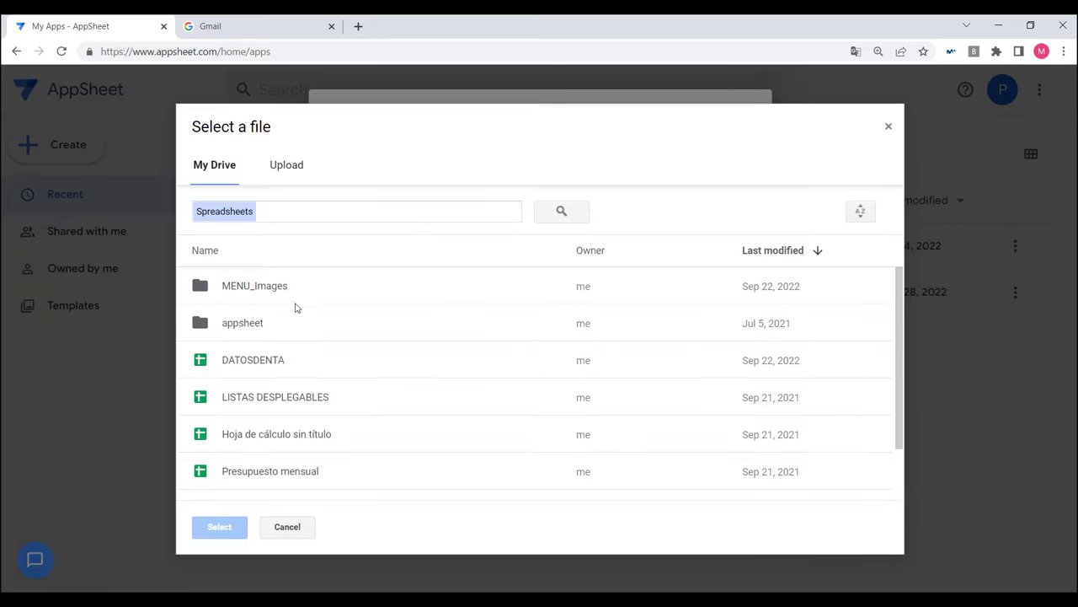
{"action": "double_click", "coordinate": [242, 327]}
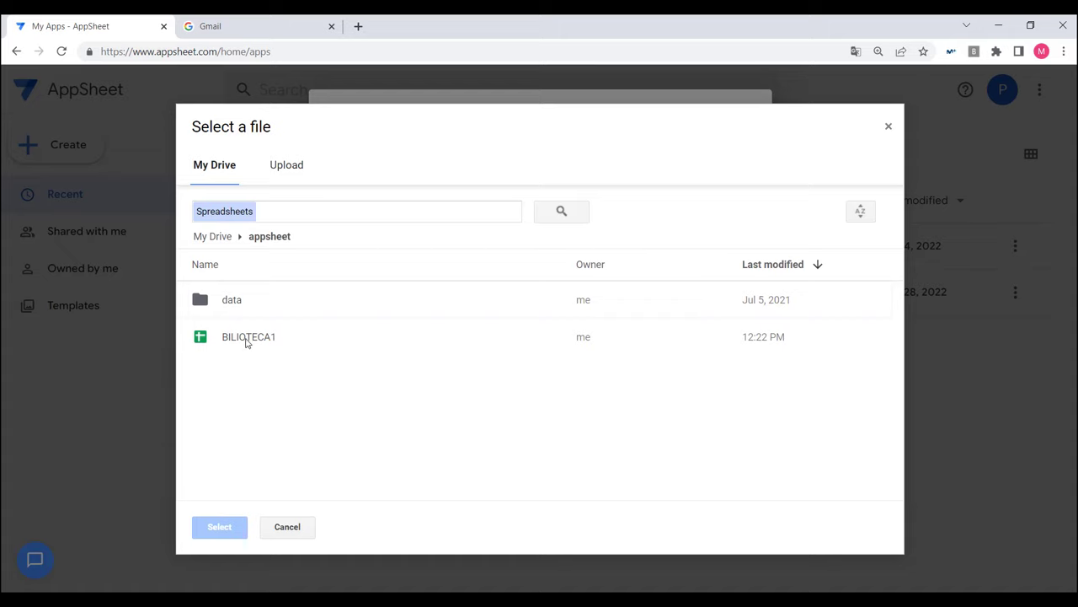
{"action": "double_click", "coordinate": [247, 339]}
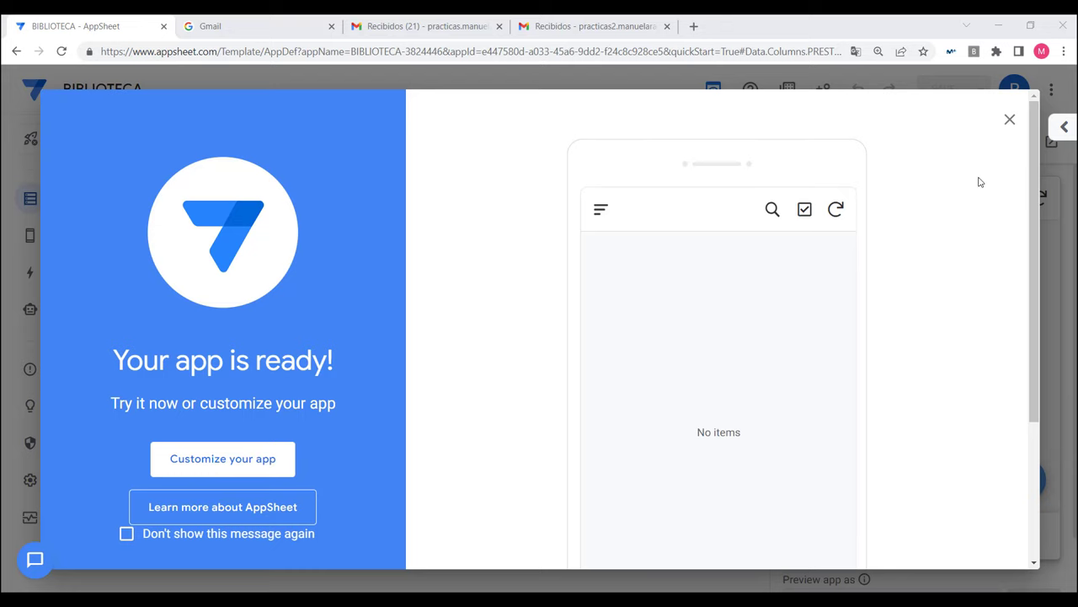
Step: Dismiss the 'Your app is ready!' welcome and show the Data tables list
{"action": "left_click", "coordinate": [1010, 120]}
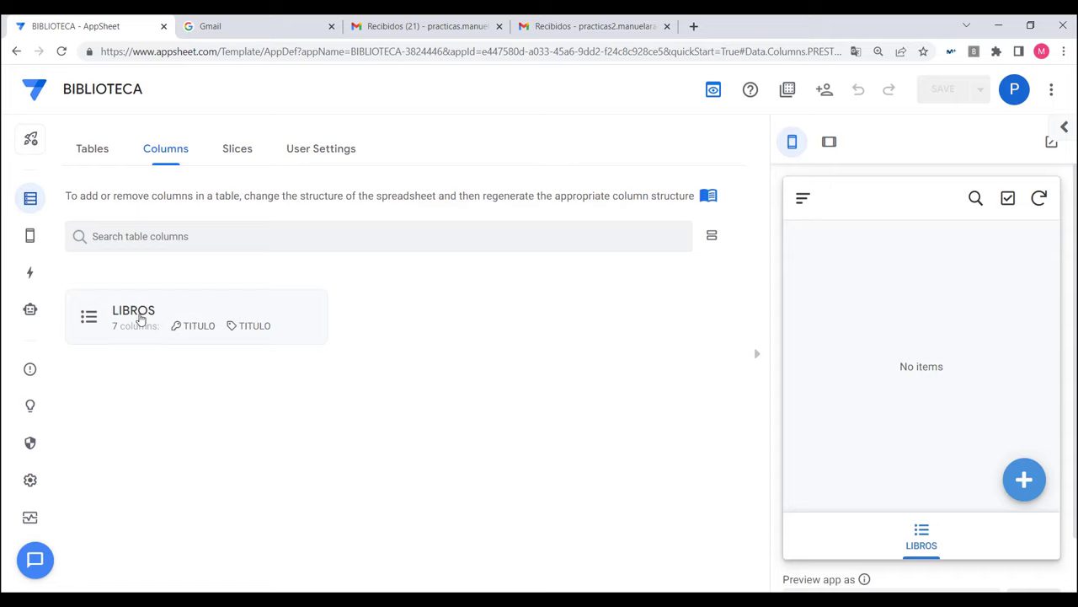
{"action": "left_click", "coordinate": [99, 157]}
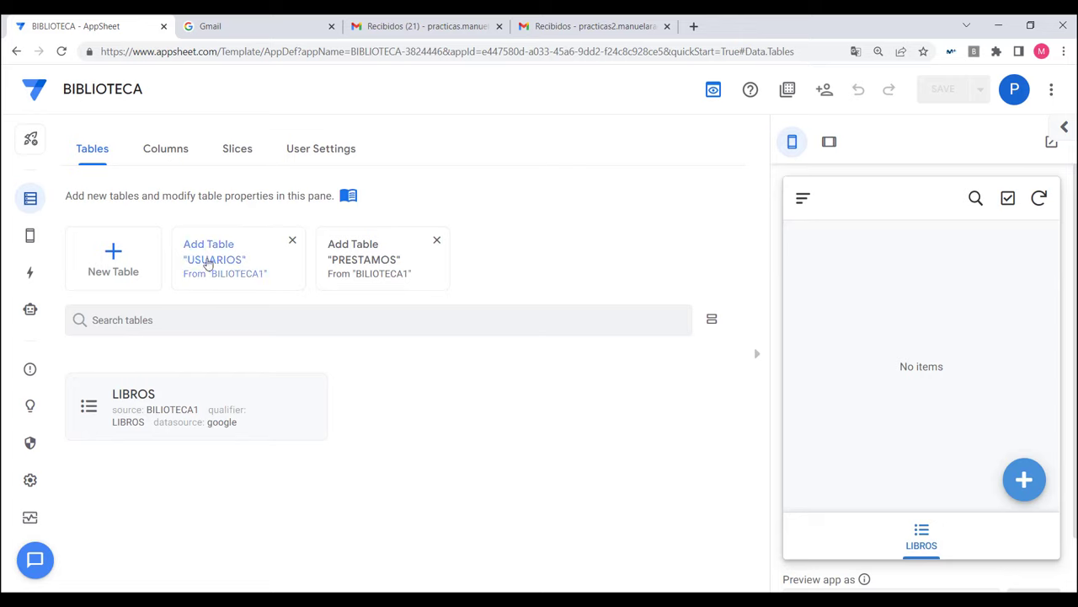
Step: Add USUARIOS and PRESTAMOS as tables, then expand the LIBROS table settings
{"action": "left_click", "coordinate": [230, 262]}
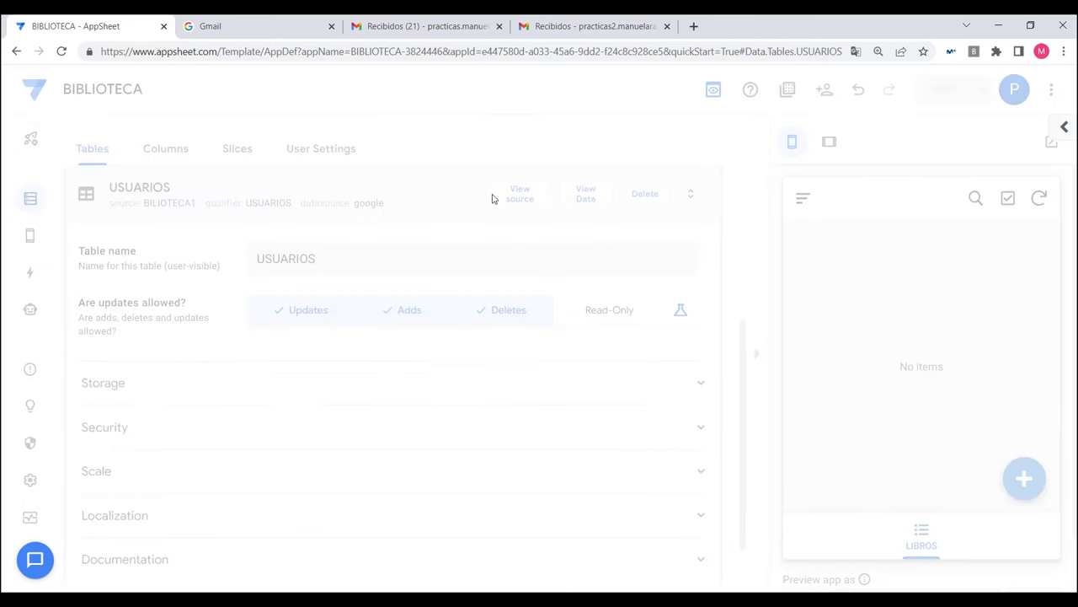
{"action": "left_click", "coordinate": [395, 189]}
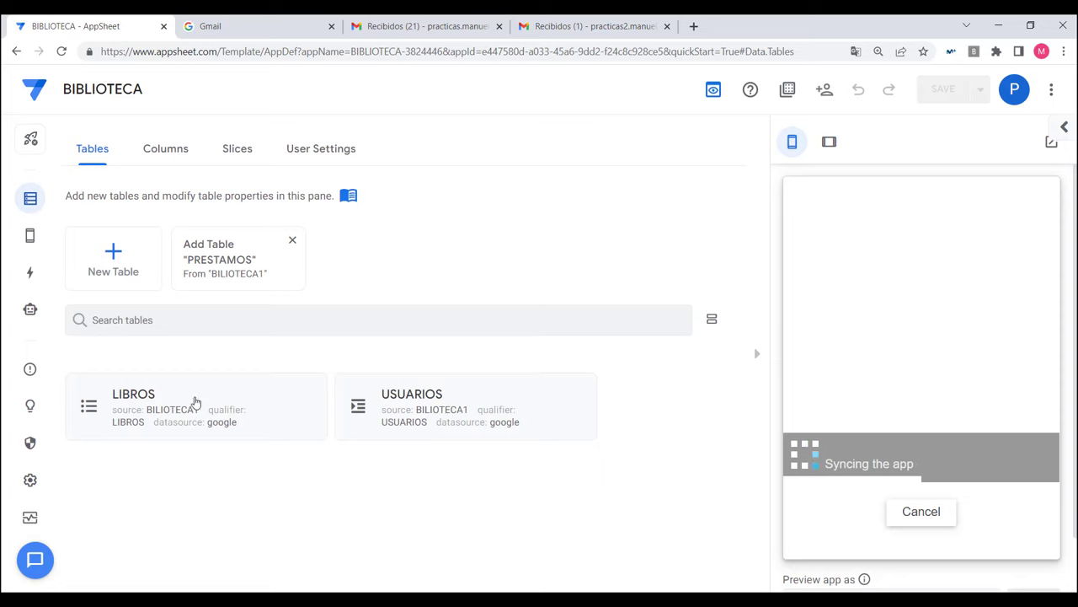
{"action": "left_click", "coordinate": [215, 264]}
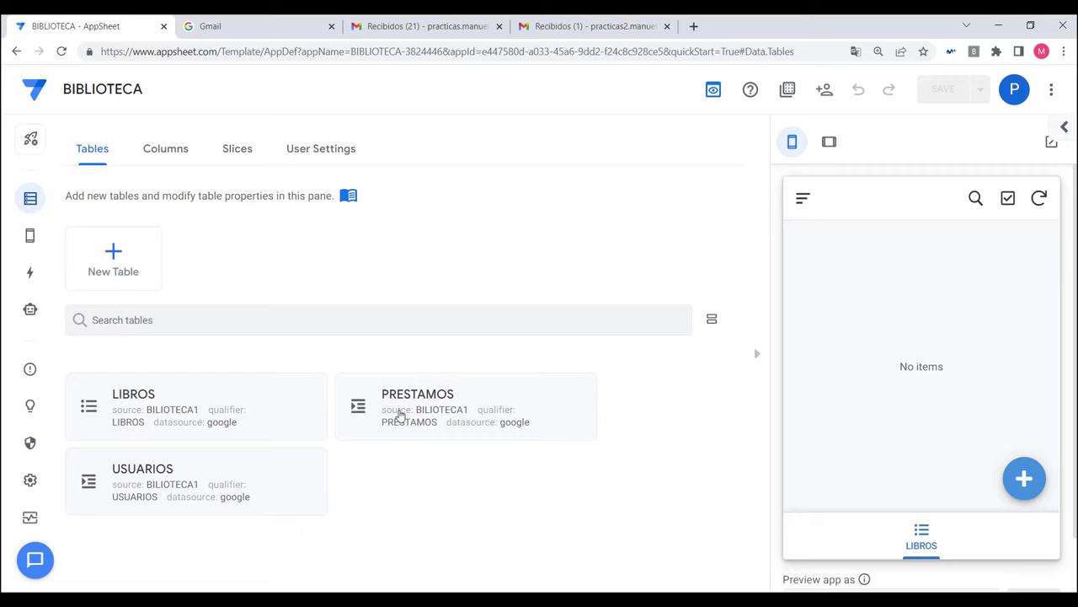
{"action": "left_click", "coordinate": [171, 407]}
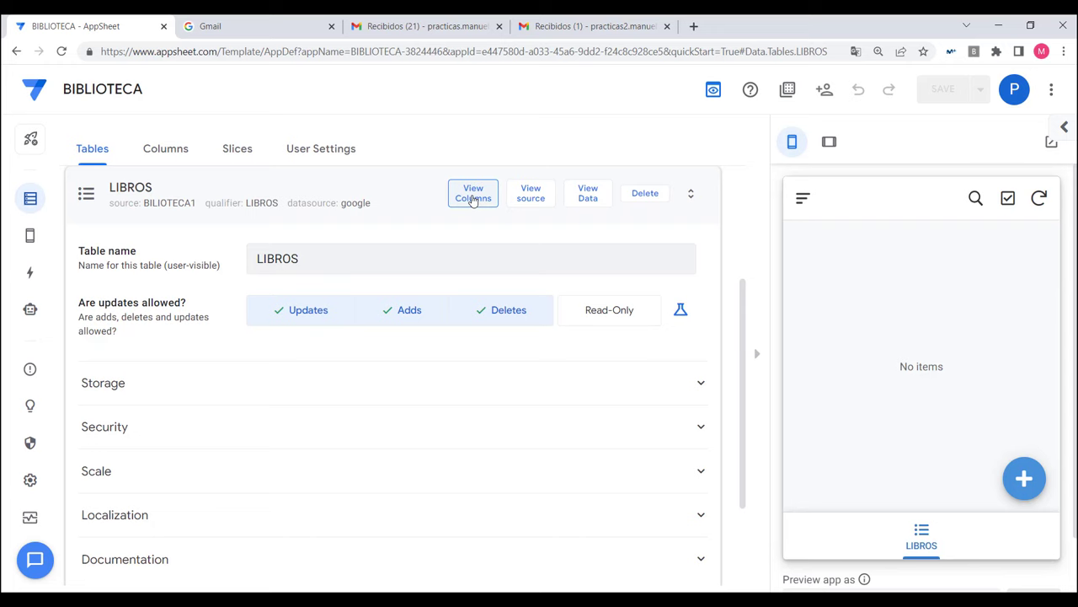
Step: Show the LIBROS columns and uncheck TITULO's KEY? so only ISBN is the key
{"action": "left_click", "coordinate": [473, 199]}
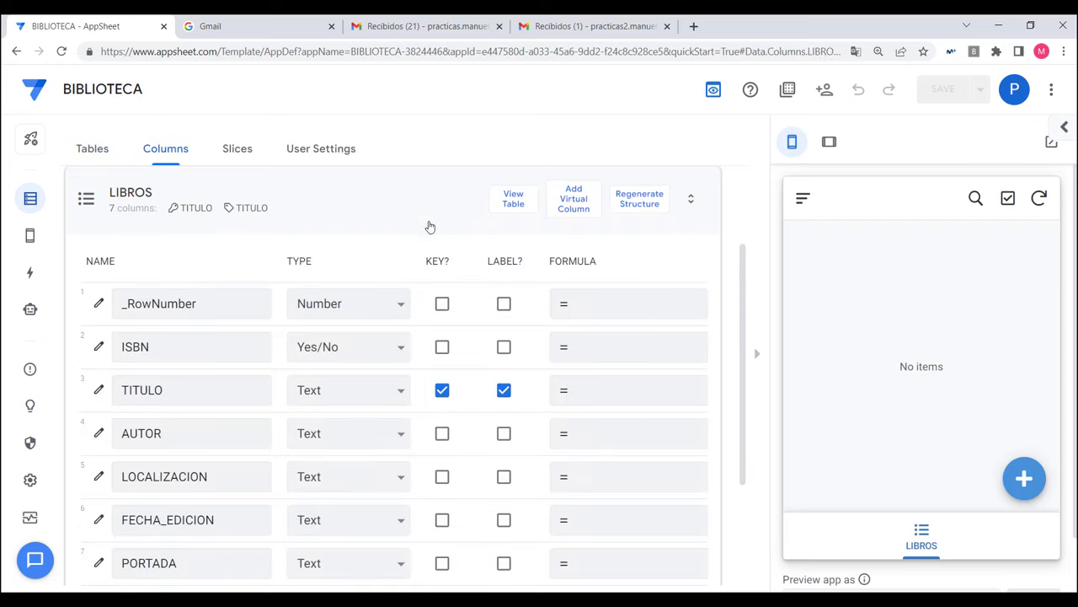
{"action": "scroll", "coordinate": [403, 242], "scroll_direction": "down", "scroll_amount": 2}
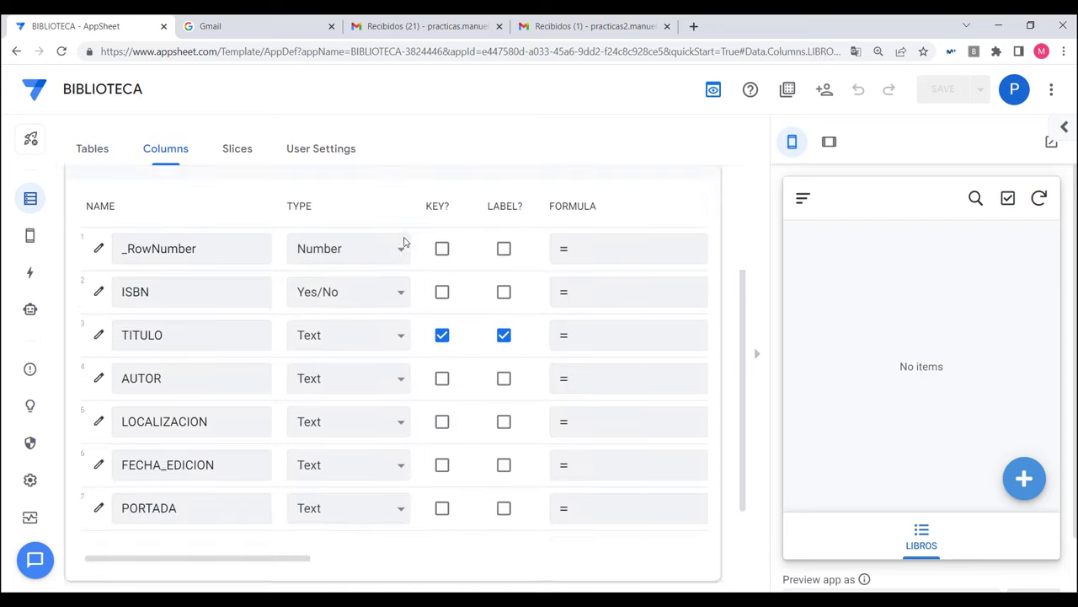
{"action": "scroll", "coordinate": [403, 242], "scroll_direction": "up", "scroll_amount": 2}
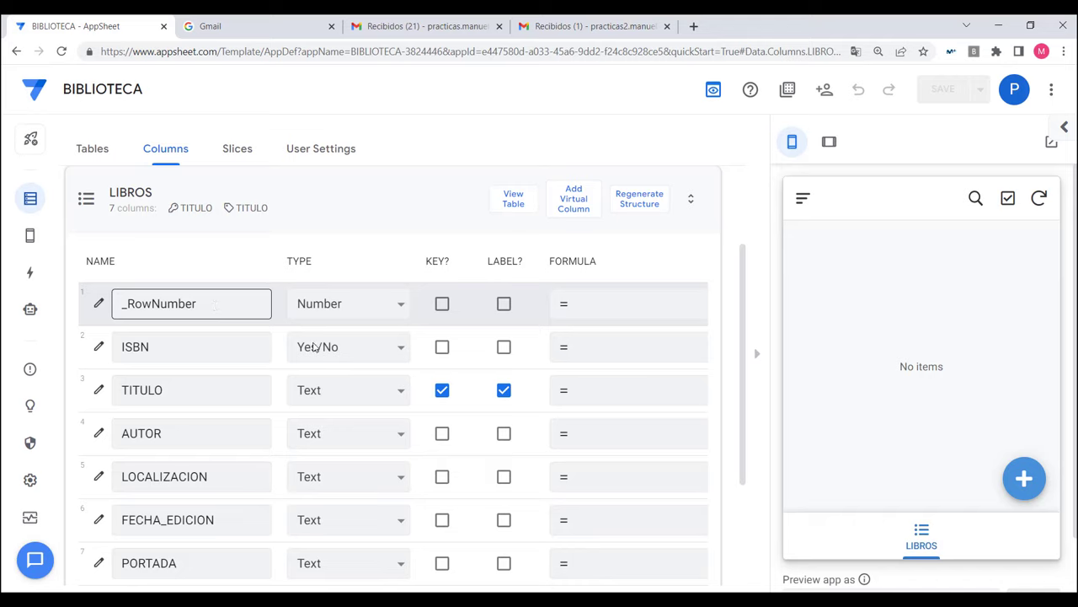
{"action": "left_click", "coordinate": [443, 348]}
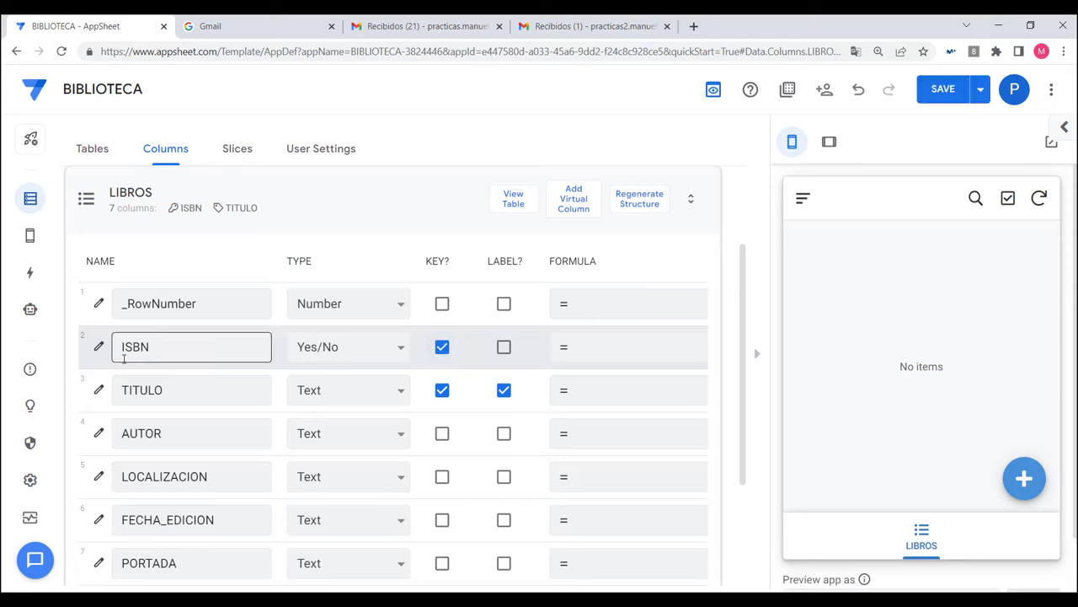
{"action": "left_click", "coordinate": [441, 391]}
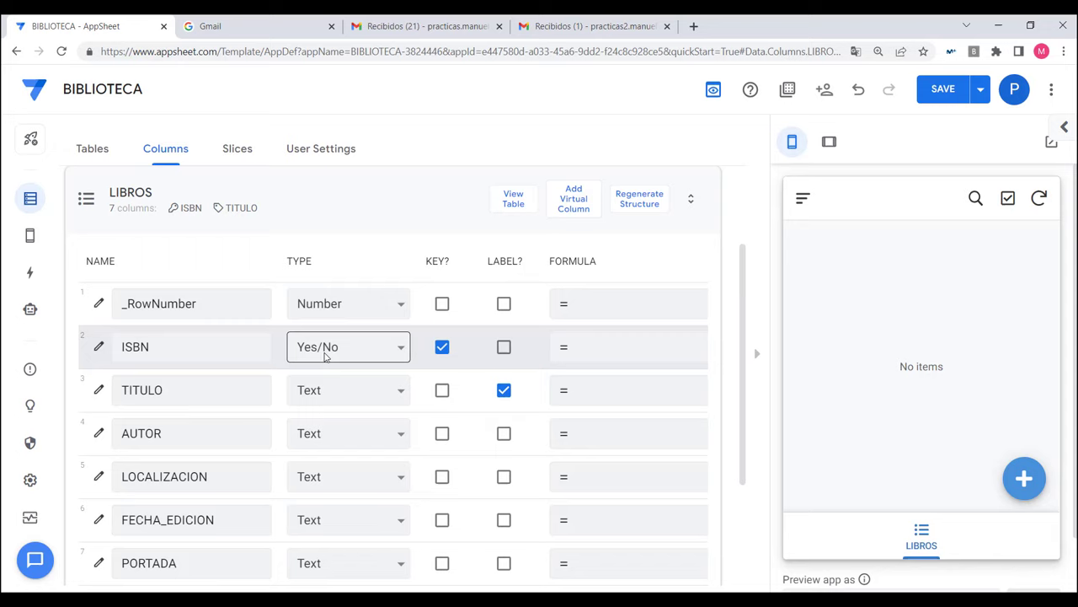
Step: Set the LIBROS ISBN column to Text and keep TITULO as Text
{"action": "left_click", "coordinate": [176, 346]}
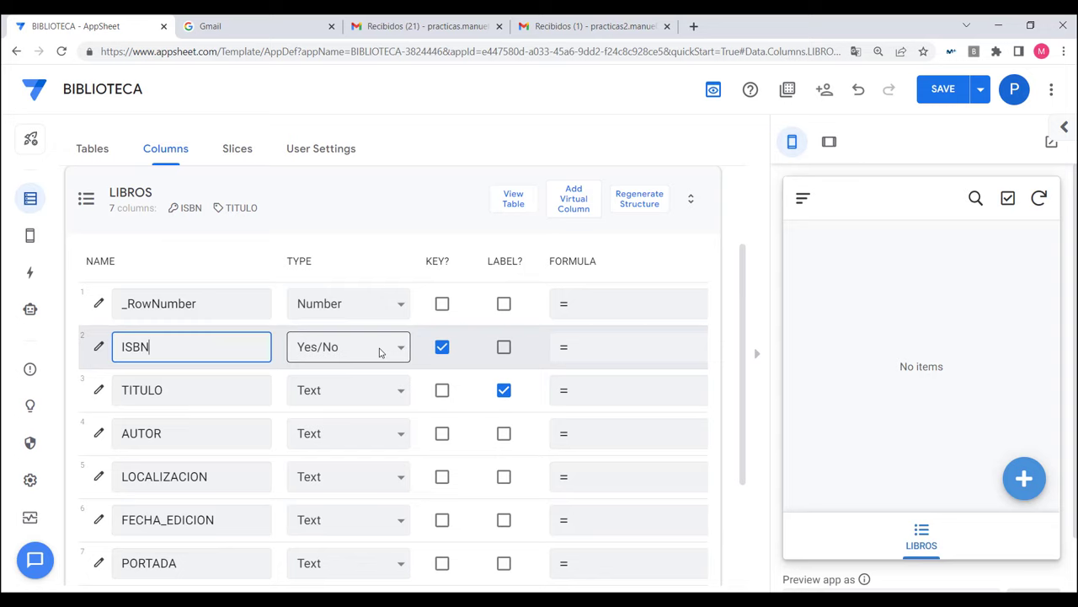
{"action": "left_click", "coordinate": [379, 352]}
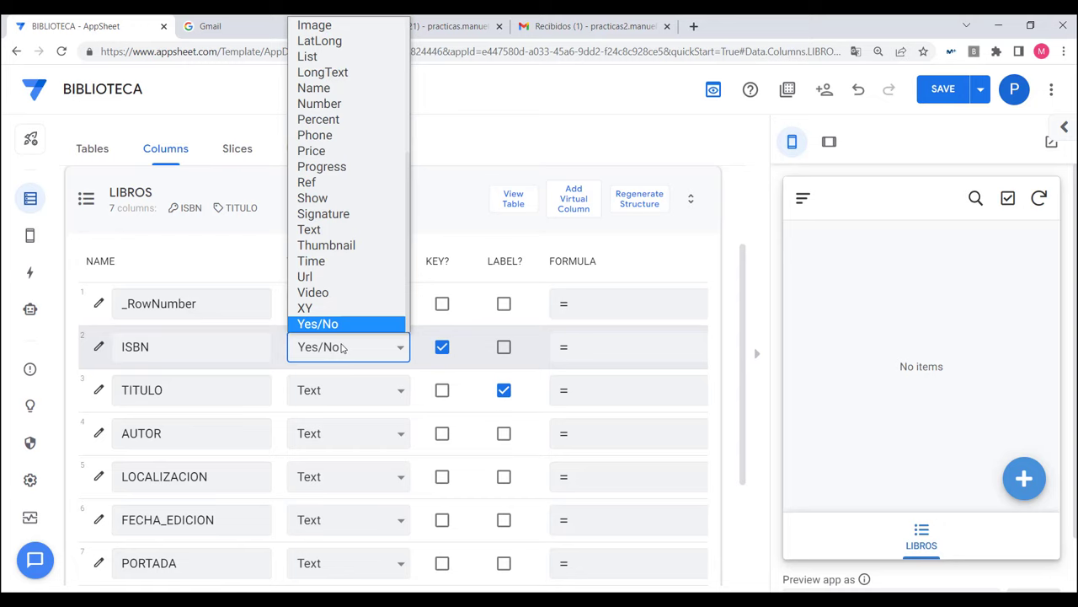
{"action": "scroll", "coordinate": [347, 325], "scroll_direction": "up", "scroll_amount": 3}
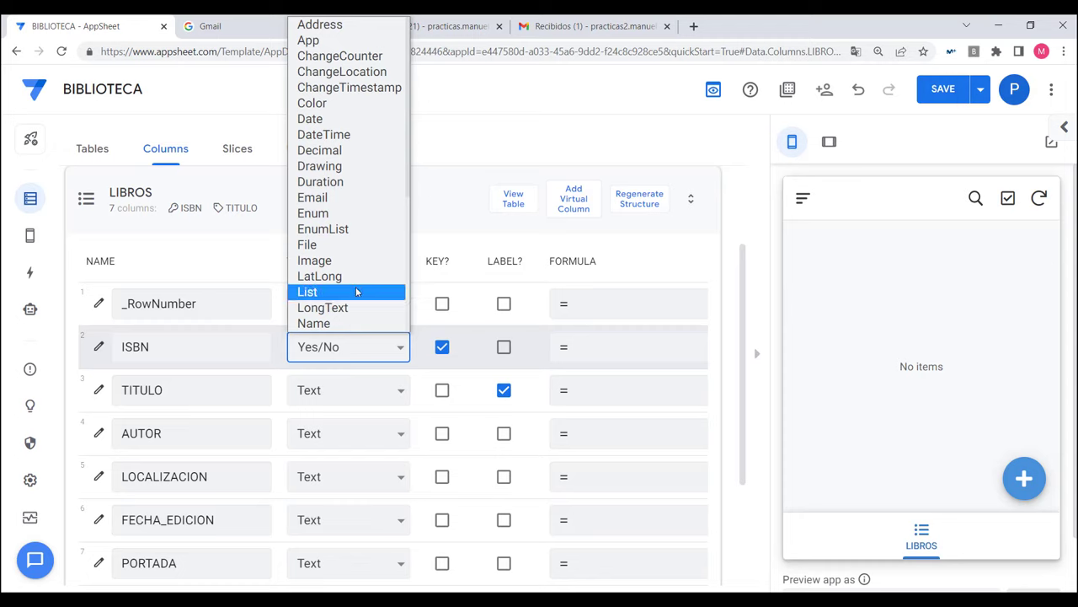
{"action": "scroll", "coordinate": [357, 291], "scroll_direction": "down", "scroll_amount": 3}
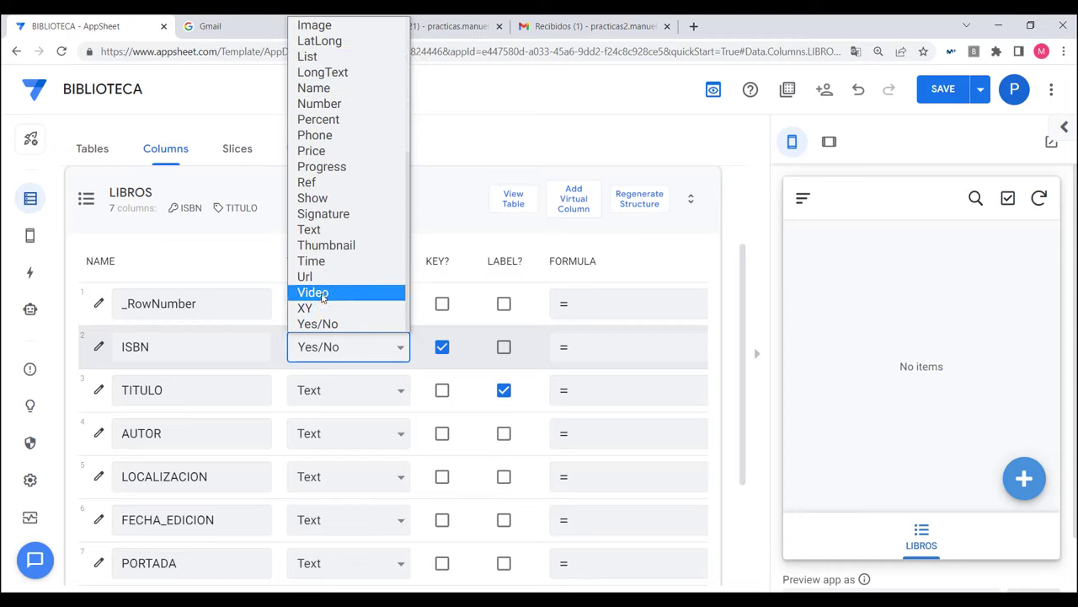
{"action": "left_click", "coordinate": [317, 235]}
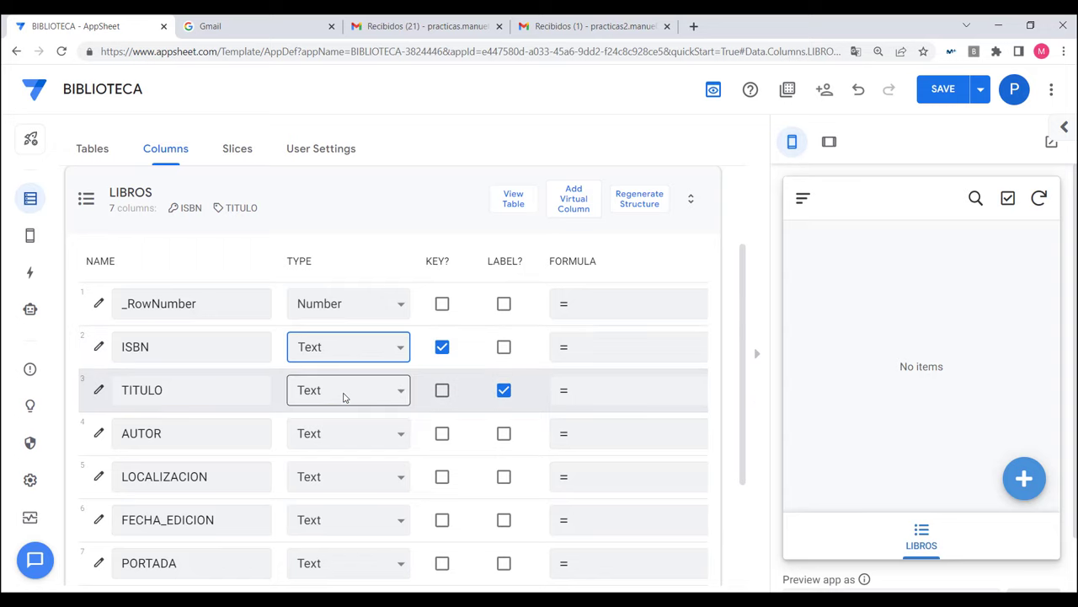
{"action": "left_click", "coordinate": [344, 396]}
{"action": "scroll", "coordinate": [353, 303], "scroll_direction": "down", "scroll_amount": 1}
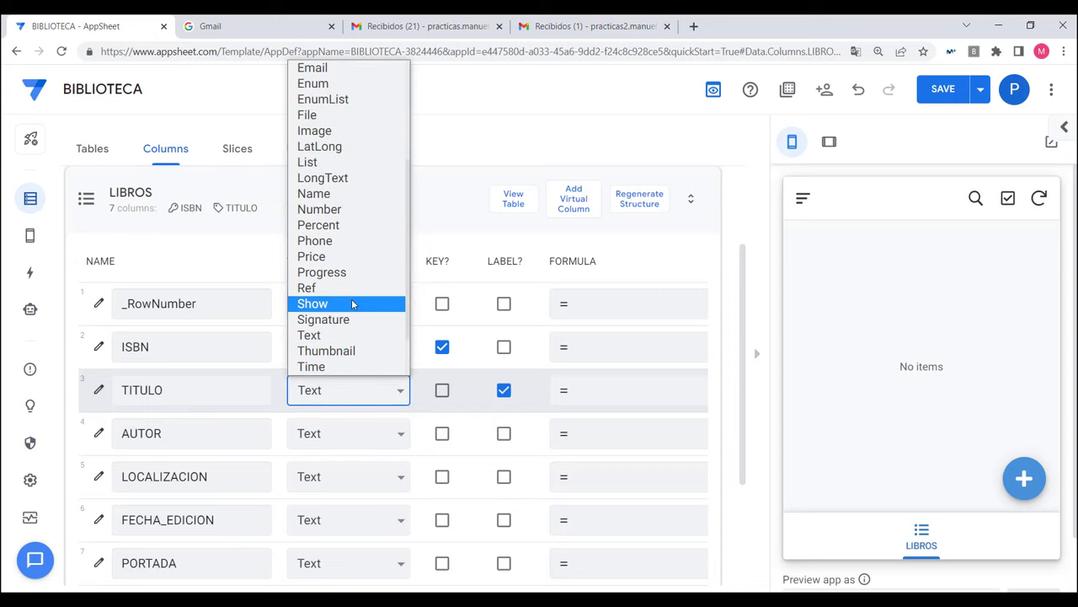
{"action": "scroll", "coordinate": [353, 304], "scroll_direction": "up", "scroll_amount": 3}
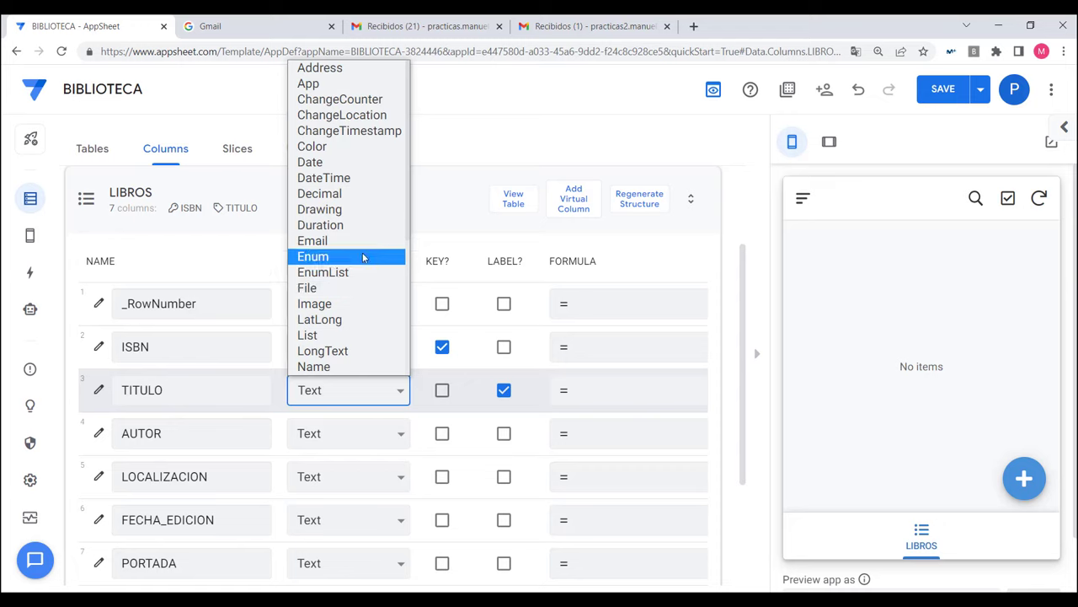
{"action": "scroll", "coordinate": [361, 254], "scroll_direction": "down", "scroll_amount": 5}
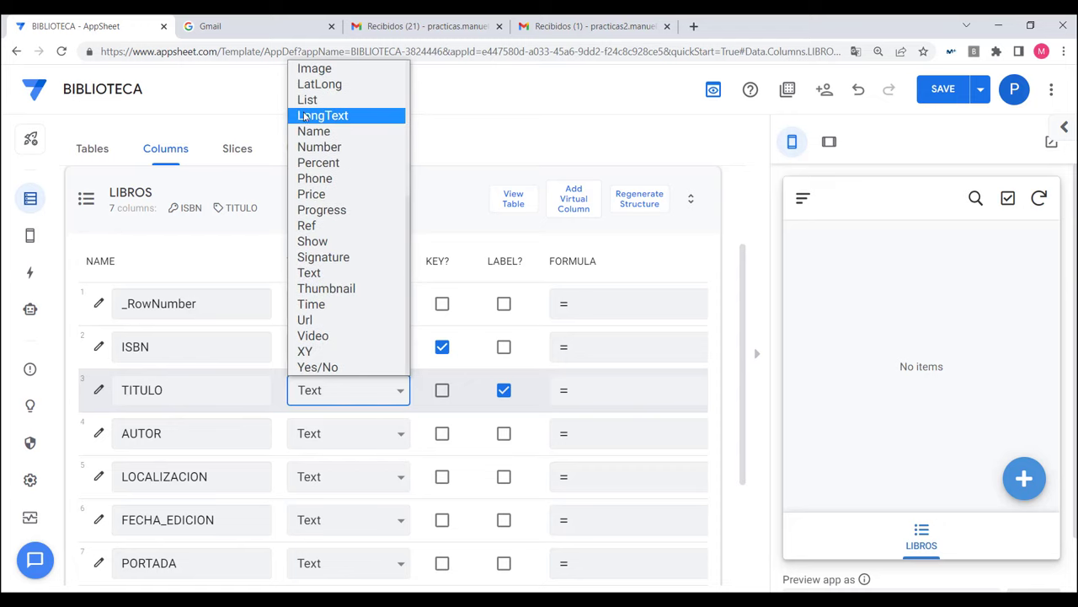
{"action": "left_click", "coordinate": [316, 146]}
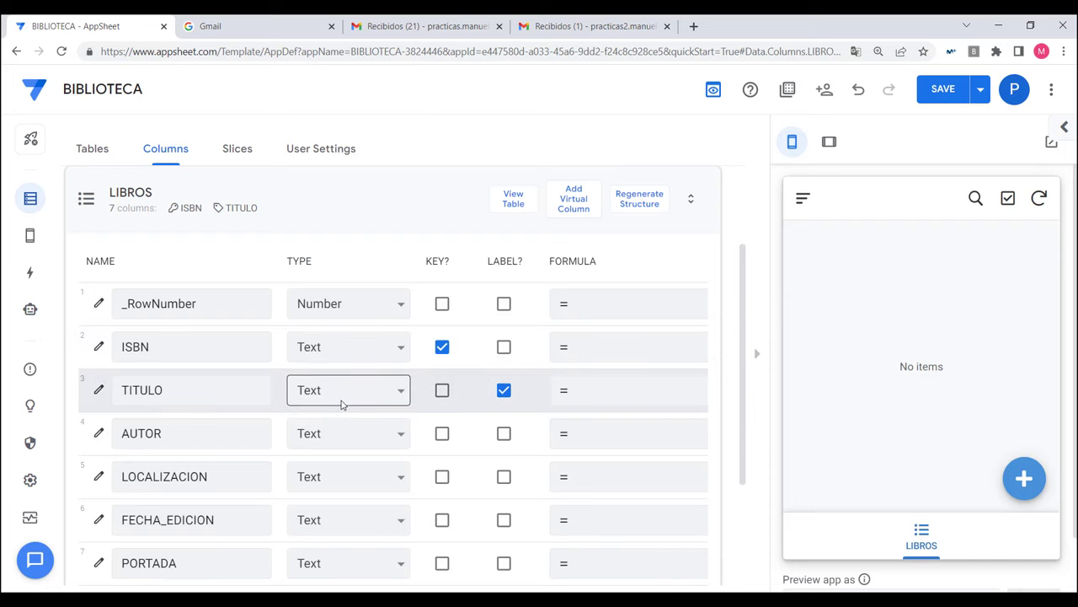
Step: Change the AUTOR column type to Name
{"action": "scroll", "coordinate": [368, 399], "scroll_direction": "down", "scroll_amount": 2}
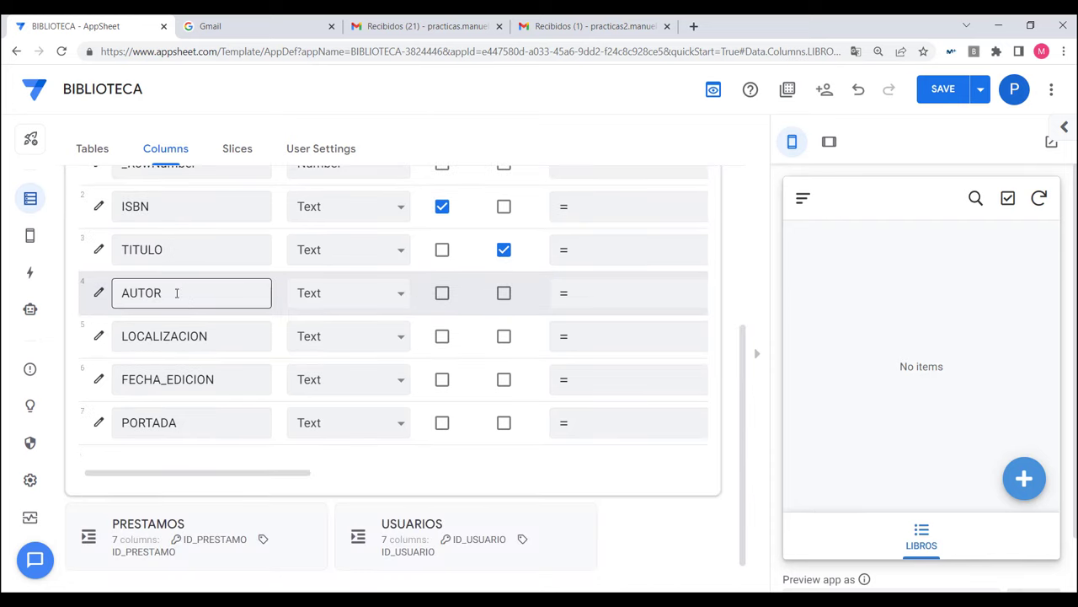
{"action": "left_click", "coordinate": [399, 296]}
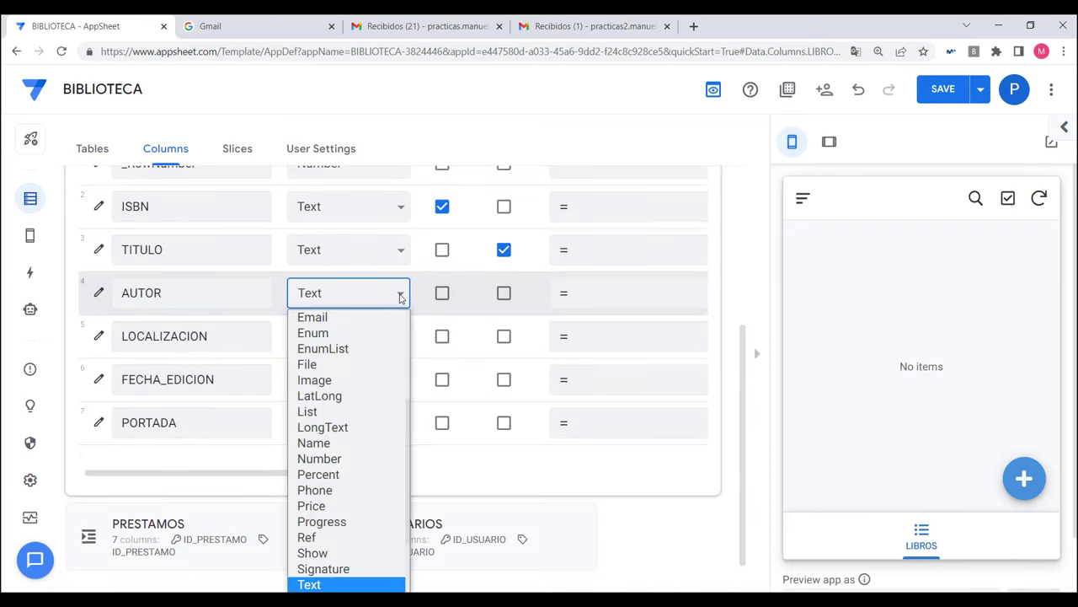
{"action": "scroll", "coordinate": [400, 307], "scroll_direction": "up", "scroll_amount": 4}
{"action": "scroll", "coordinate": [380, 390], "scroll_direction": "down", "scroll_amount": 3}
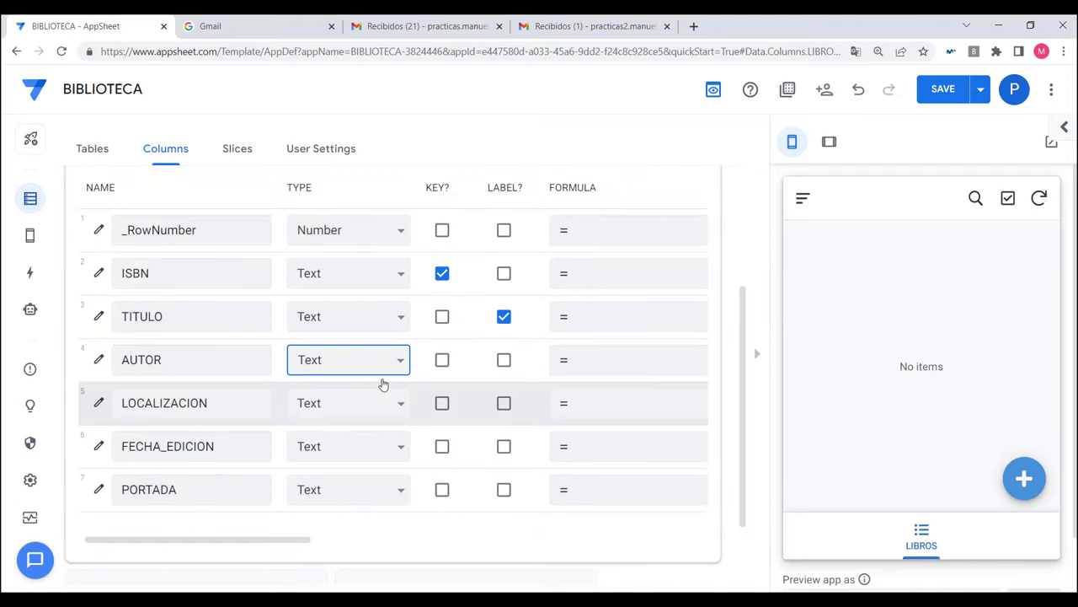
{"action": "left_click", "coordinate": [393, 362]}
{"action": "scroll", "coordinate": [354, 202], "scroll_direction": "up", "scroll_amount": 3}
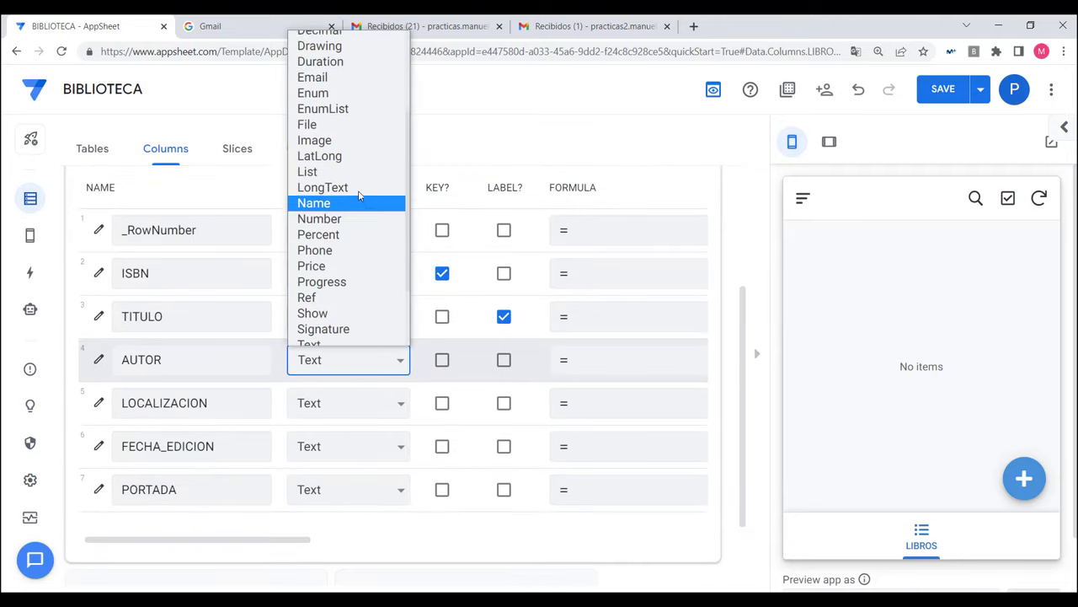
{"action": "scroll", "coordinate": [342, 173], "scroll_direction": "down", "scroll_amount": 5}
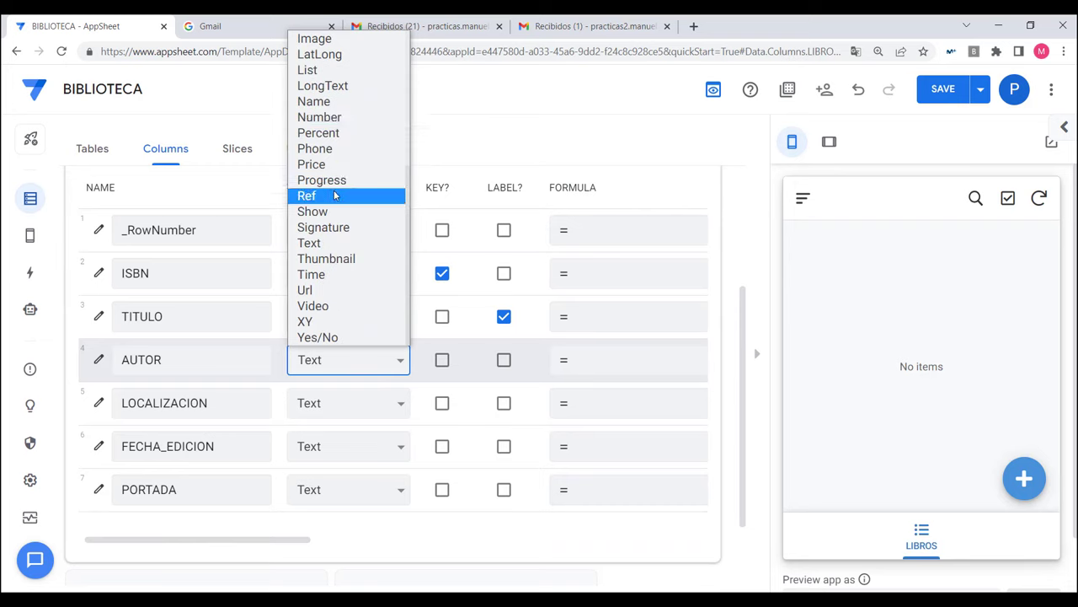
{"action": "left_click", "coordinate": [320, 105]}
{"action": "key", "text": "n"}
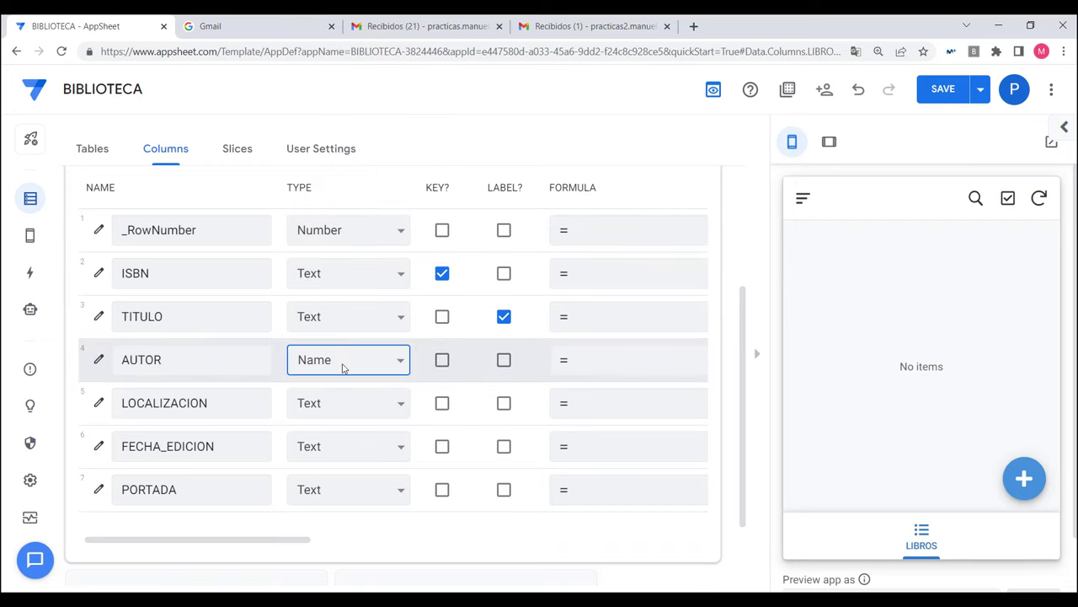
Step: Keep LOCALIZACION as Text and set FECHA_EDICION to Date
{"action": "left_click", "coordinate": [350, 408]}
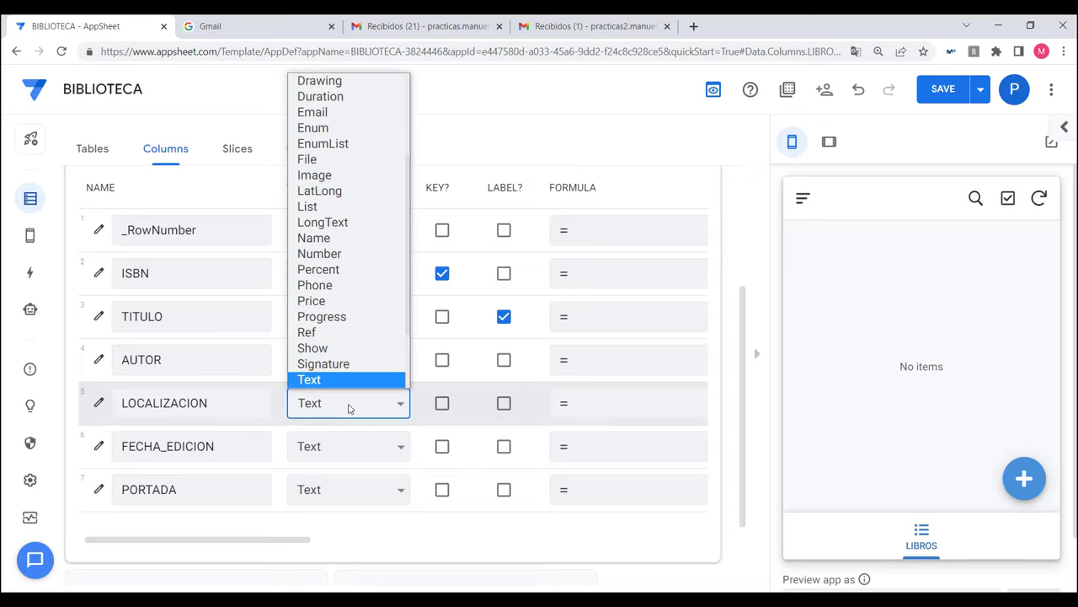
{"action": "scroll", "coordinate": [333, 320], "scroll_direction": "down", "scroll_amount": 1}
{"action": "scroll", "coordinate": [333, 320], "scroll_direction": "down", "scroll_amount": 1}
{"action": "left_click", "coordinate": [328, 284]}
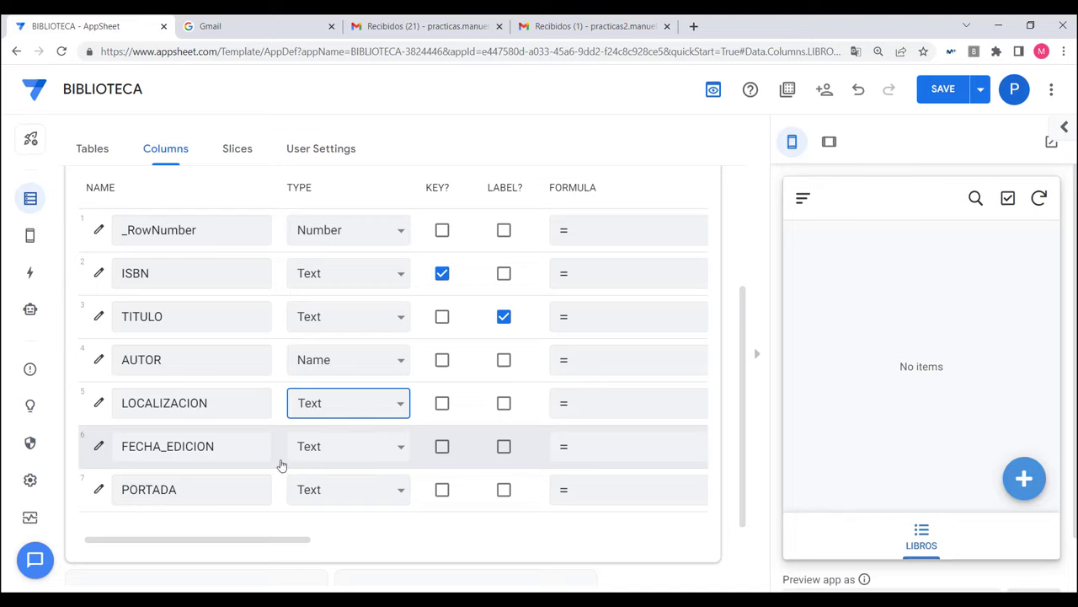
{"action": "left_click", "coordinate": [371, 446]}
{"action": "scroll", "coordinate": [345, 362], "scroll_direction": "up", "scroll_amount": 3}
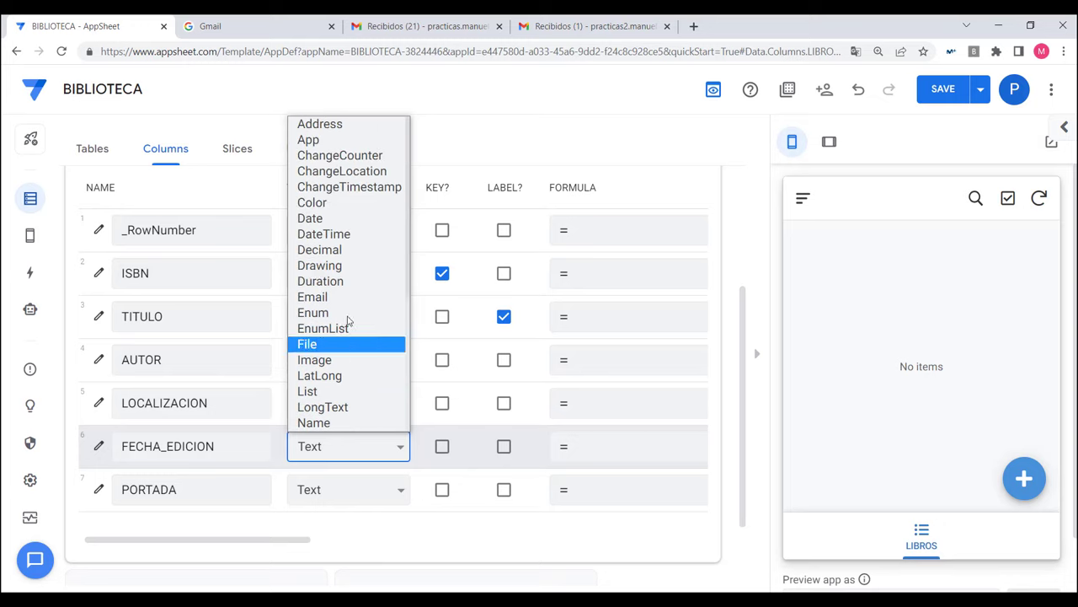
{"action": "left_click", "coordinate": [341, 221]}
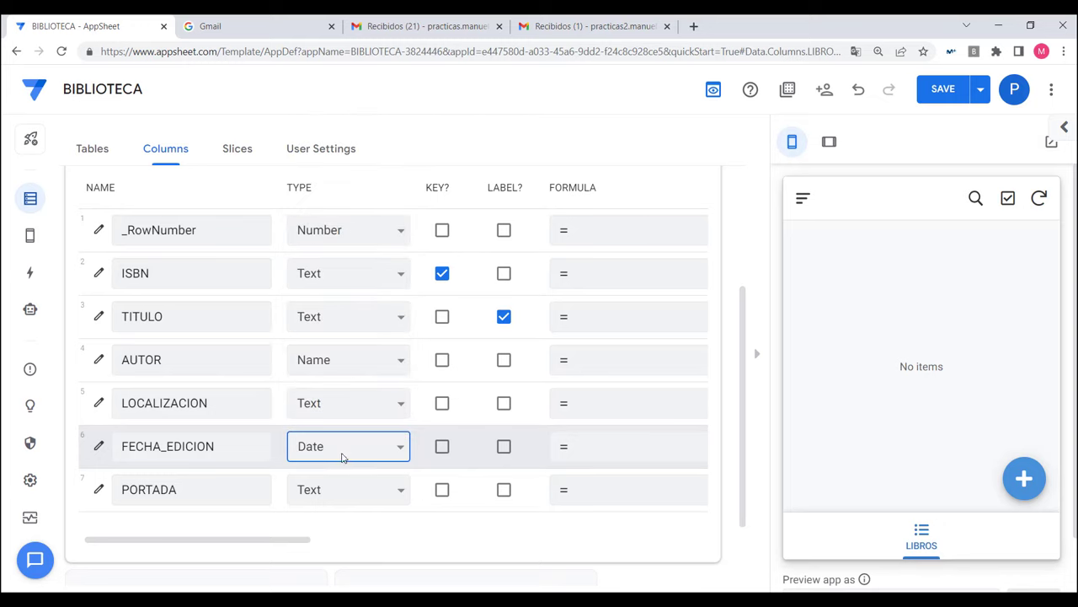
Step: Set the PORTADA column type to Image and review the LIBROS columns
{"action": "left_click", "coordinate": [345, 496]}
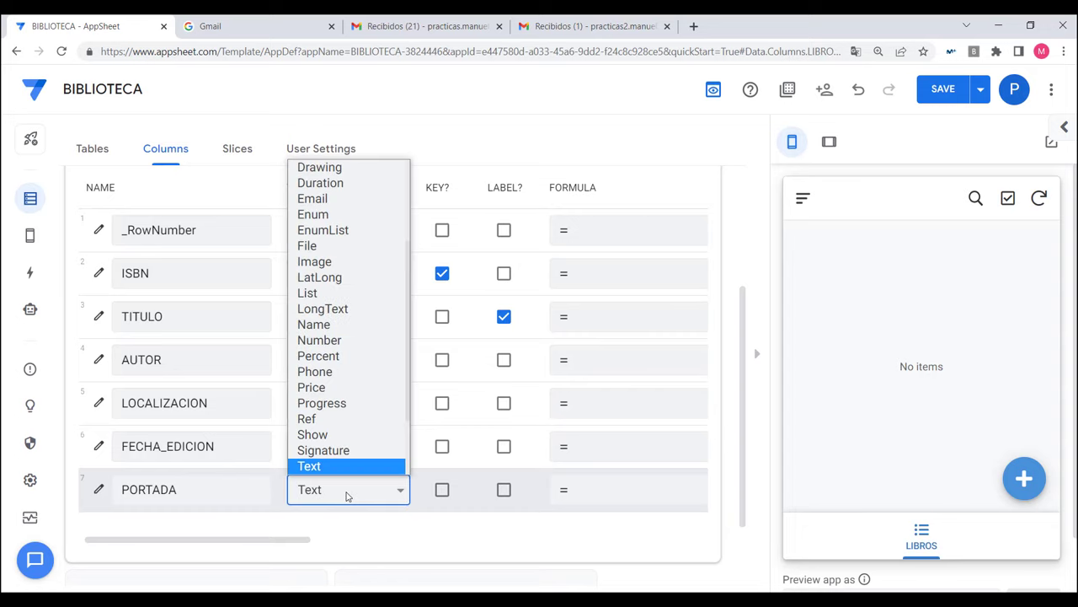
{"action": "left_click", "coordinate": [334, 264]}
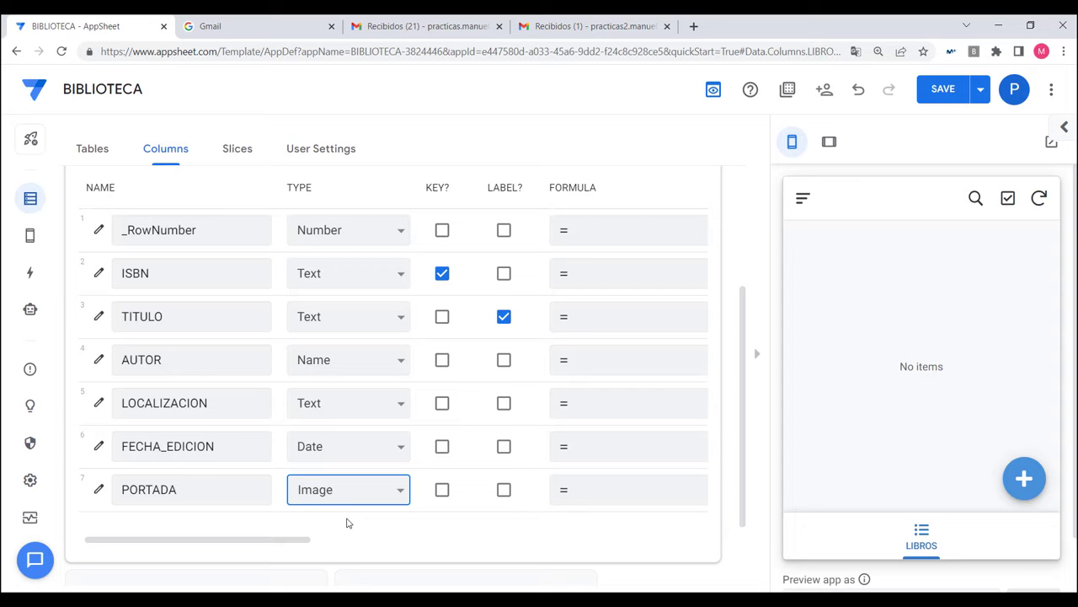
{"action": "scroll", "coordinate": [347, 523], "scroll_direction": "up", "scroll_amount": 3}
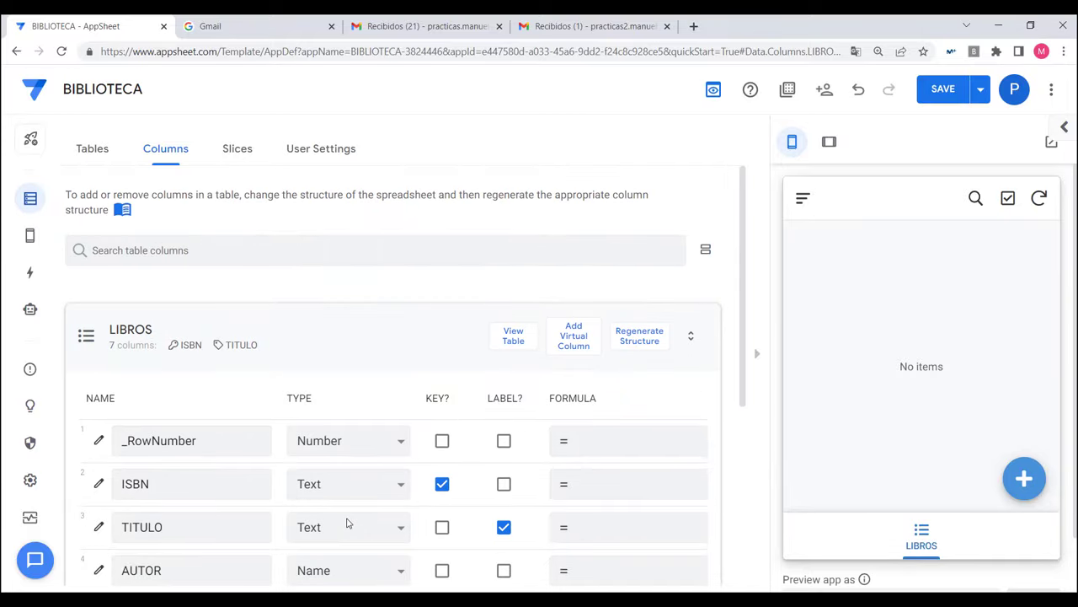
{"action": "scroll", "coordinate": [346, 523], "scroll_direction": "down", "scroll_amount": 4}
{"action": "scroll", "coordinate": [347, 523], "scroll_direction": "up", "scroll_amount": 3}
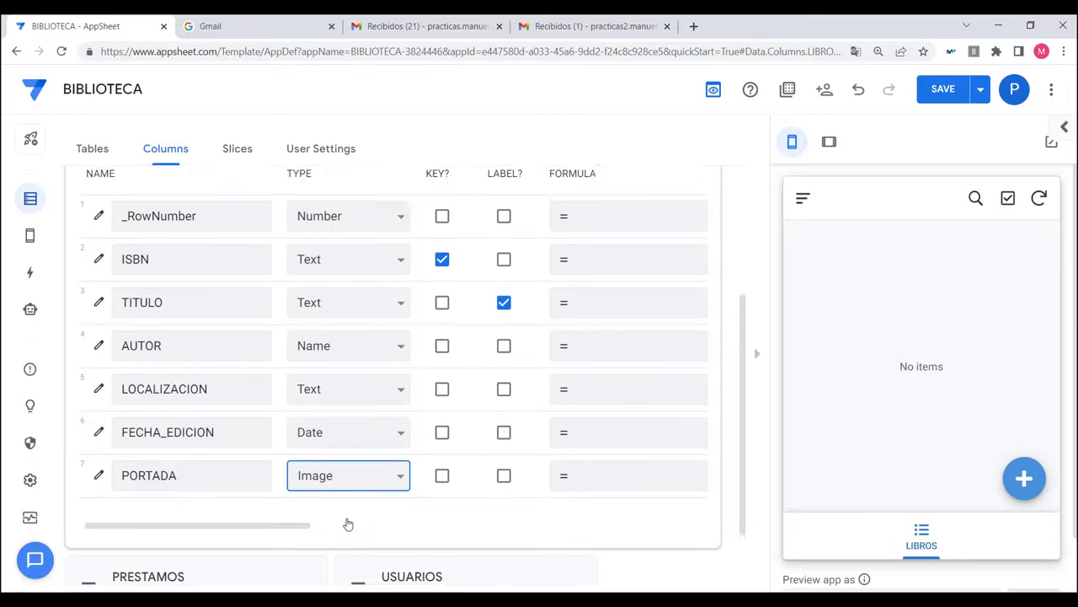
{"action": "scroll", "coordinate": [343, 523], "scroll_direction": "down", "scroll_amount": 2}
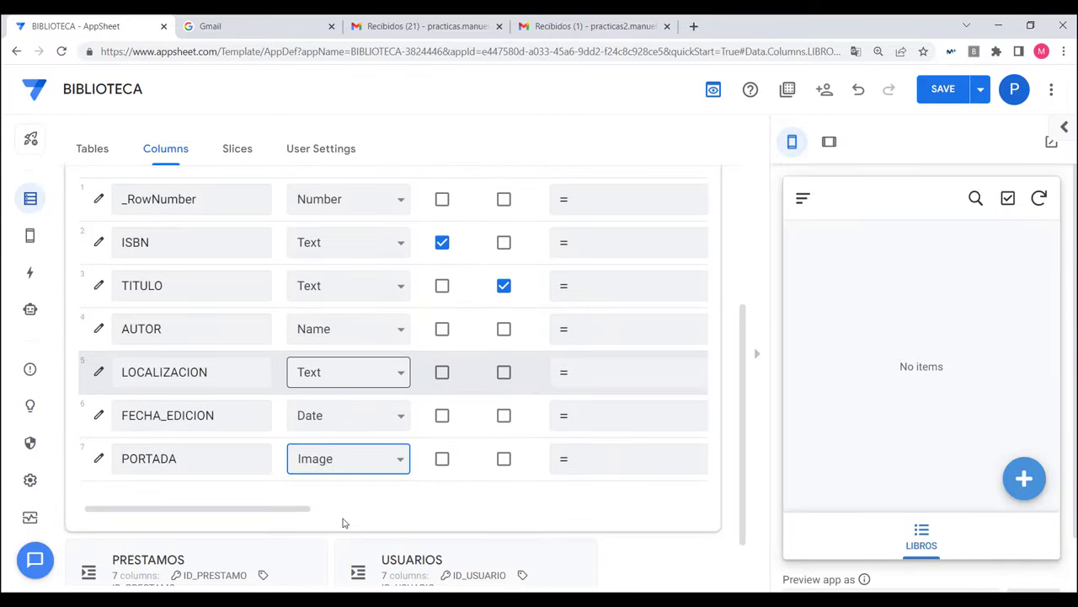
{"action": "scroll", "coordinate": [342, 523], "scroll_direction": "up", "scroll_amount": 3}
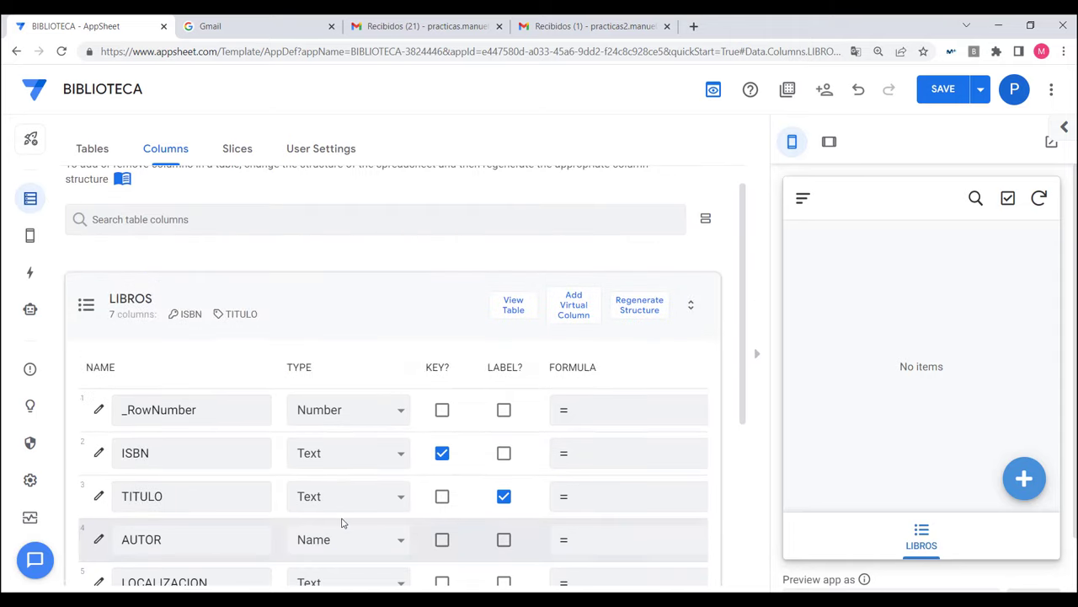
{"action": "scroll", "coordinate": [341, 524], "scroll_direction": "down", "scroll_amount": 2}
{"action": "scroll", "coordinate": [341, 524], "scroll_direction": "down", "scroll_amount": 2}
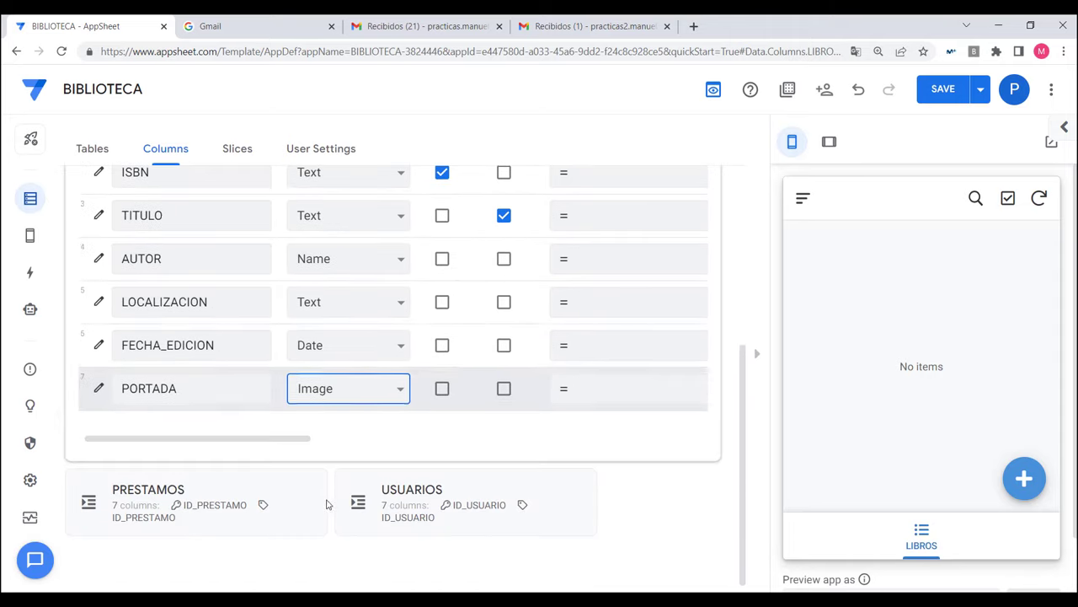
Step: Expand USUARIOS and type NOMBRE as Name and TELEFONO as Phone
{"action": "left_click", "coordinate": [444, 497]}
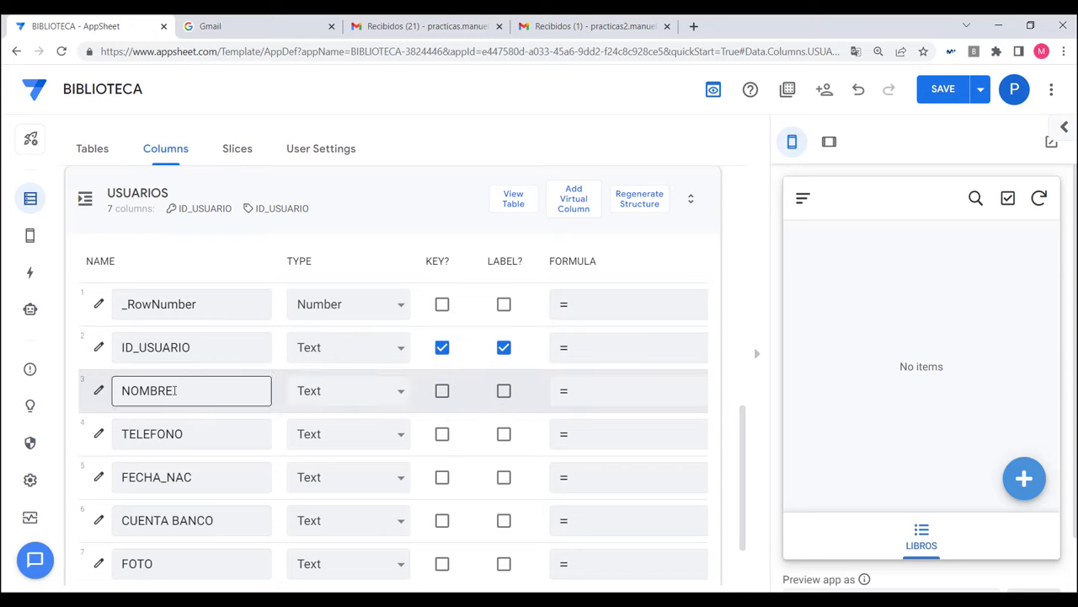
{"action": "left_click", "coordinate": [356, 396]}
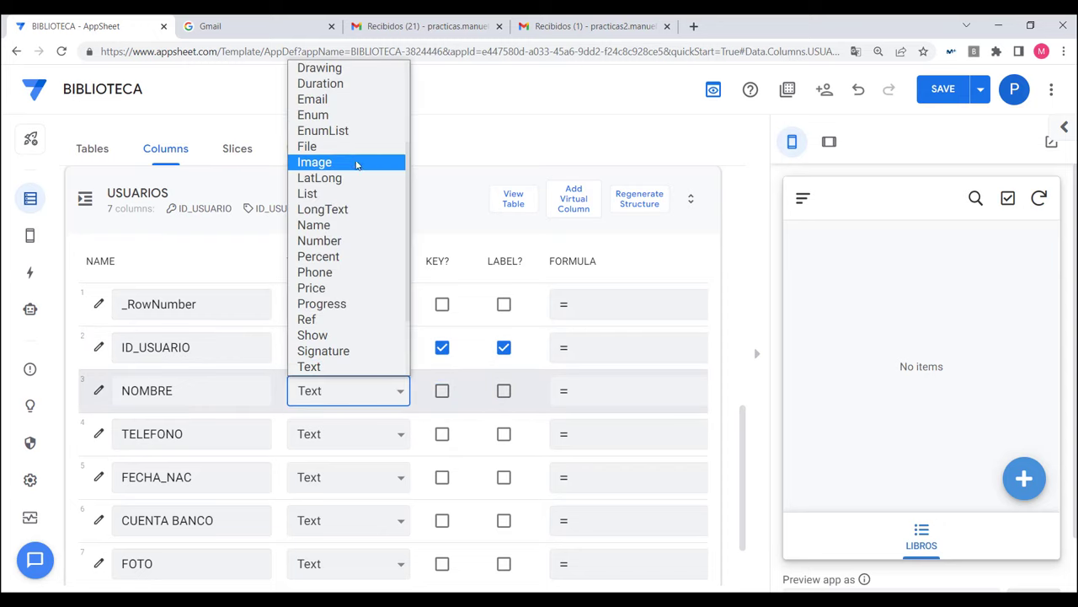
{"action": "scroll", "coordinate": [355, 165], "scroll_direction": "up", "scroll_amount": 3}
{"action": "scroll", "coordinate": [347, 237], "scroll_direction": "down", "scroll_amount": 5}
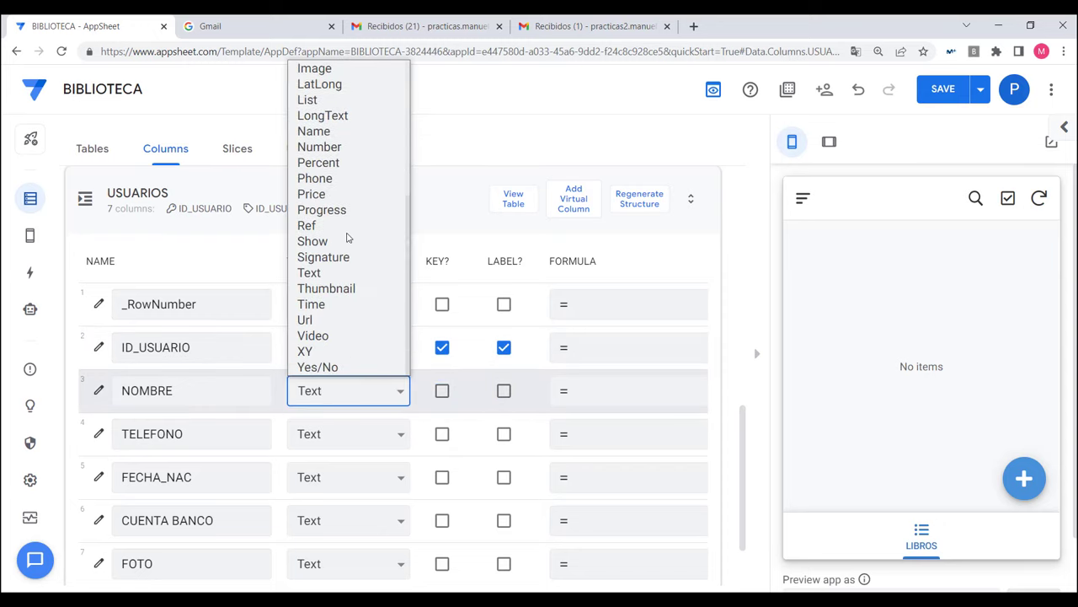
{"action": "left_click", "coordinate": [331, 131]}
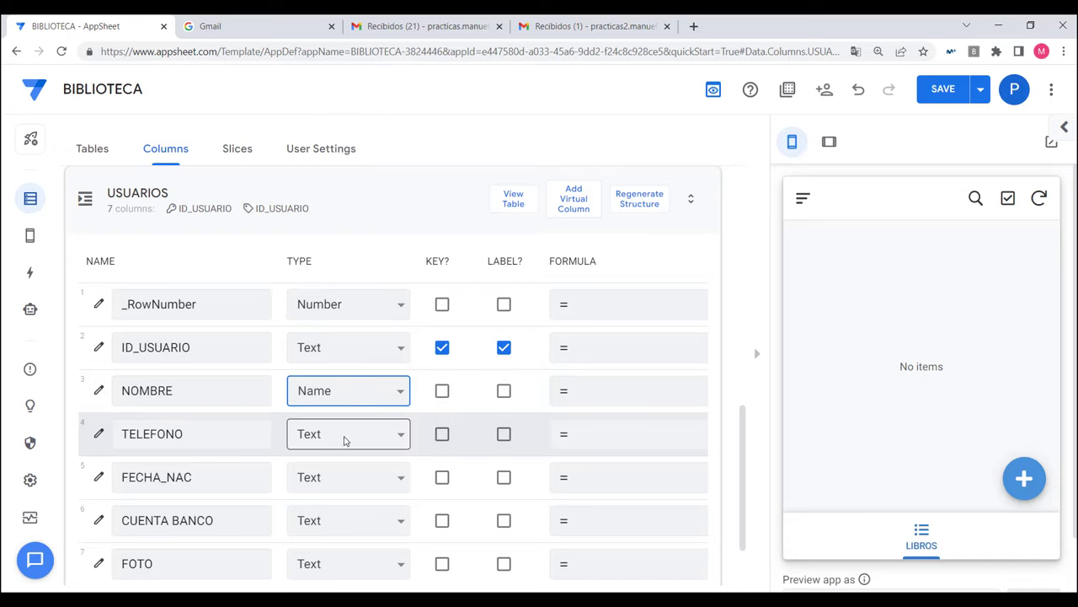
{"action": "left_click", "coordinate": [363, 434]}
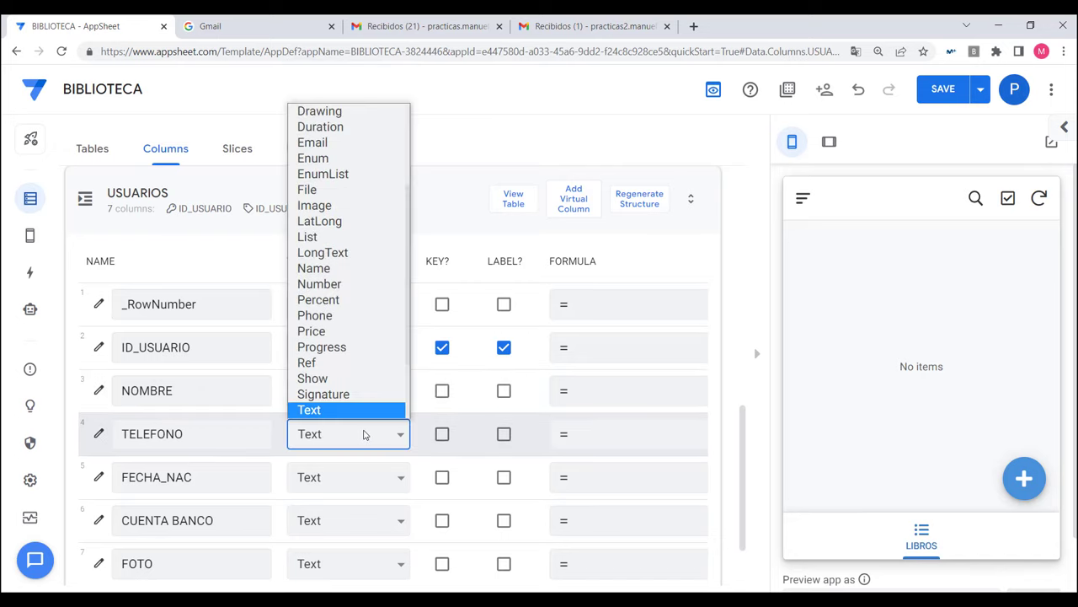
{"action": "scroll", "coordinate": [370, 349], "scroll_direction": "up", "scroll_amount": 3}
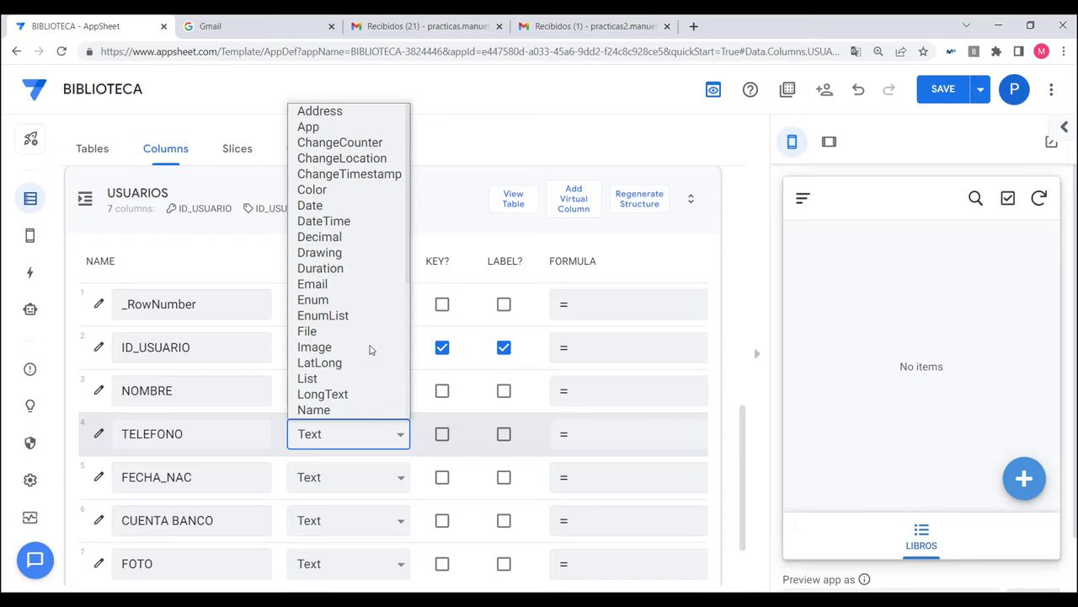
{"action": "scroll", "coordinate": [370, 349], "scroll_direction": "down", "scroll_amount": 5}
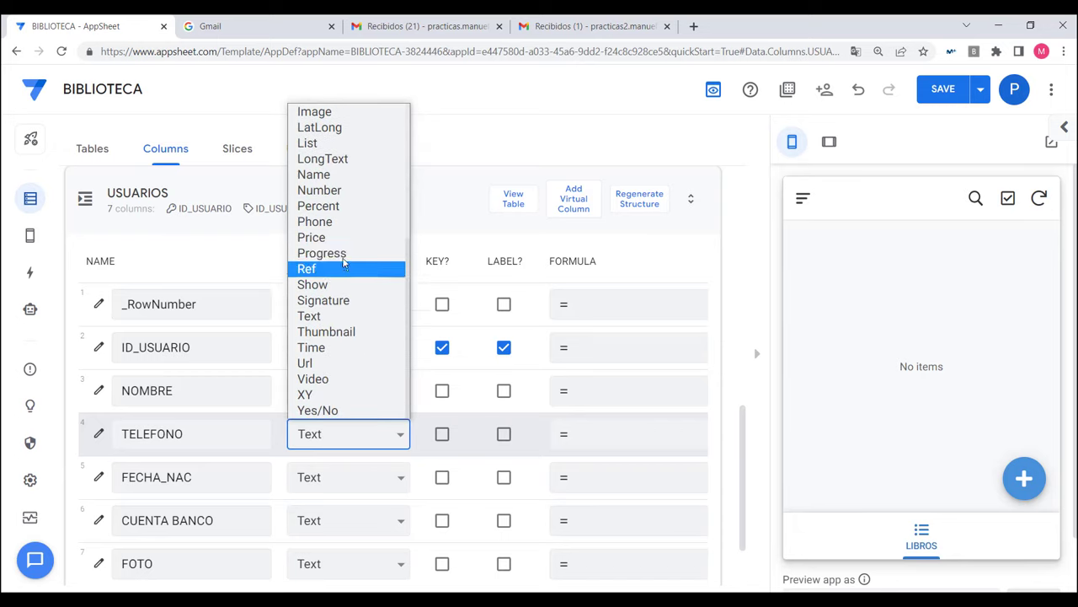
{"action": "left_click", "coordinate": [320, 221]}
Step: Type FECHA_NAC as Date and FOTO as Image, then collapse USUARIOS and expand PRESTAMOS
{"action": "scroll", "coordinate": [368, 408], "scroll_direction": "down", "scroll_amount": 2}
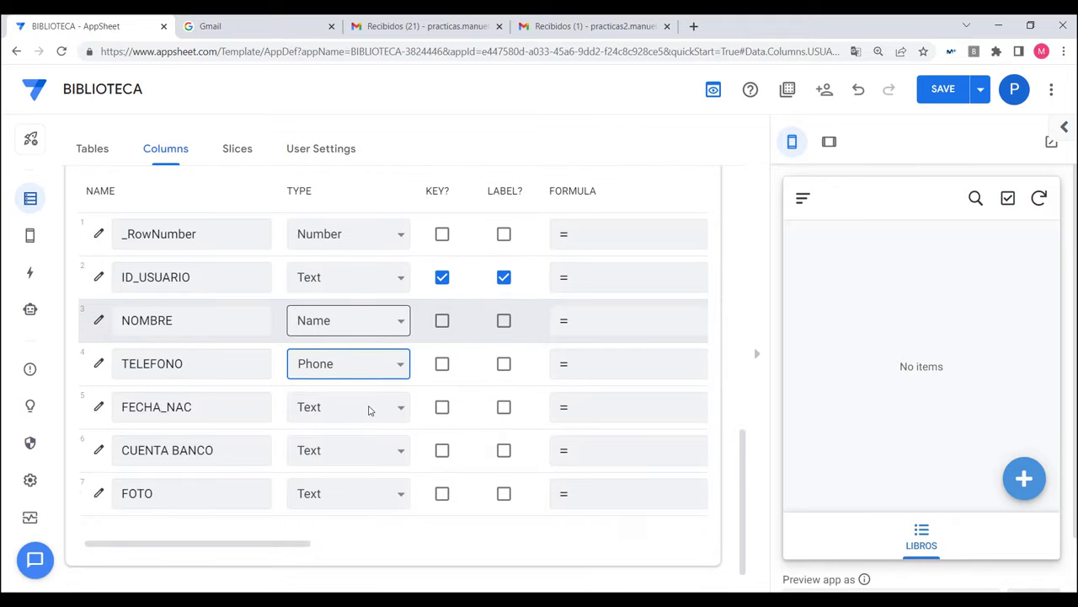
{"action": "left_click", "coordinate": [368, 409]}
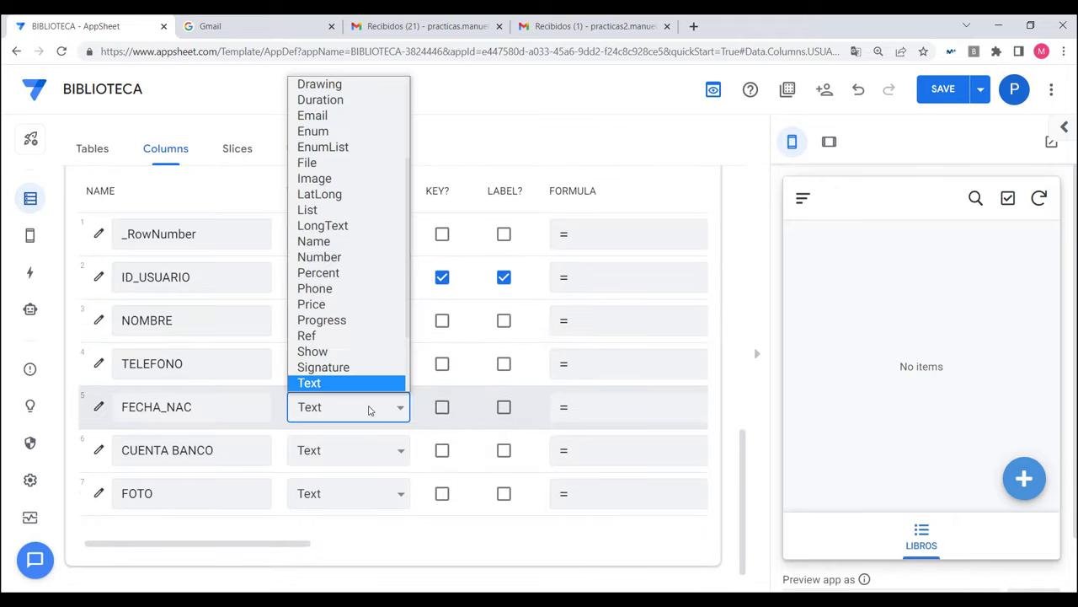
{"action": "scroll", "coordinate": [337, 118], "scroll_direction": "up", "scroll_amount": 3}
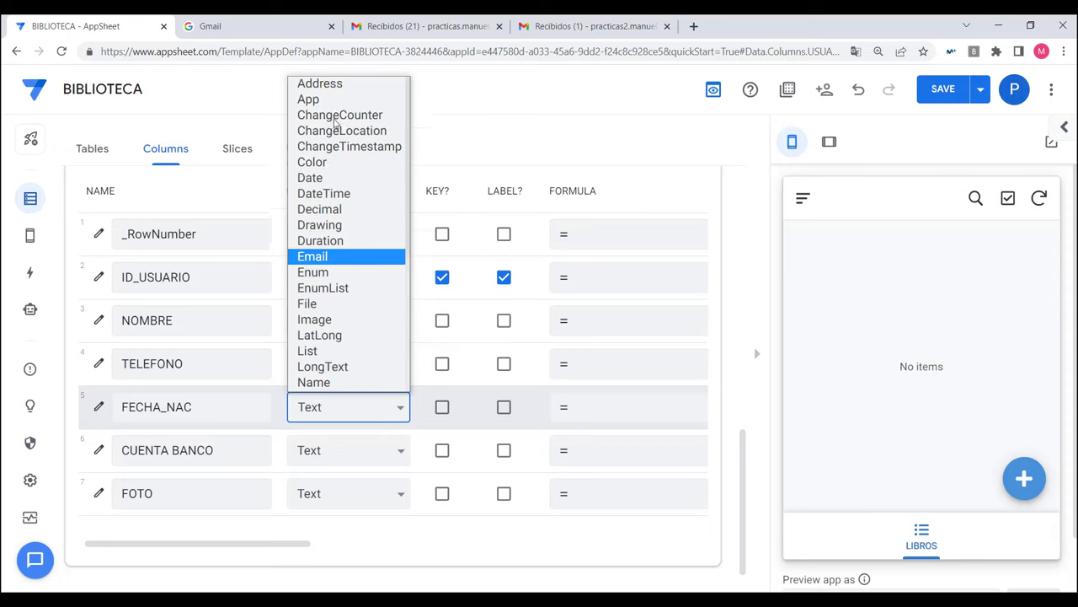
{"action": "left_click", "coordinate": [320, 178]}
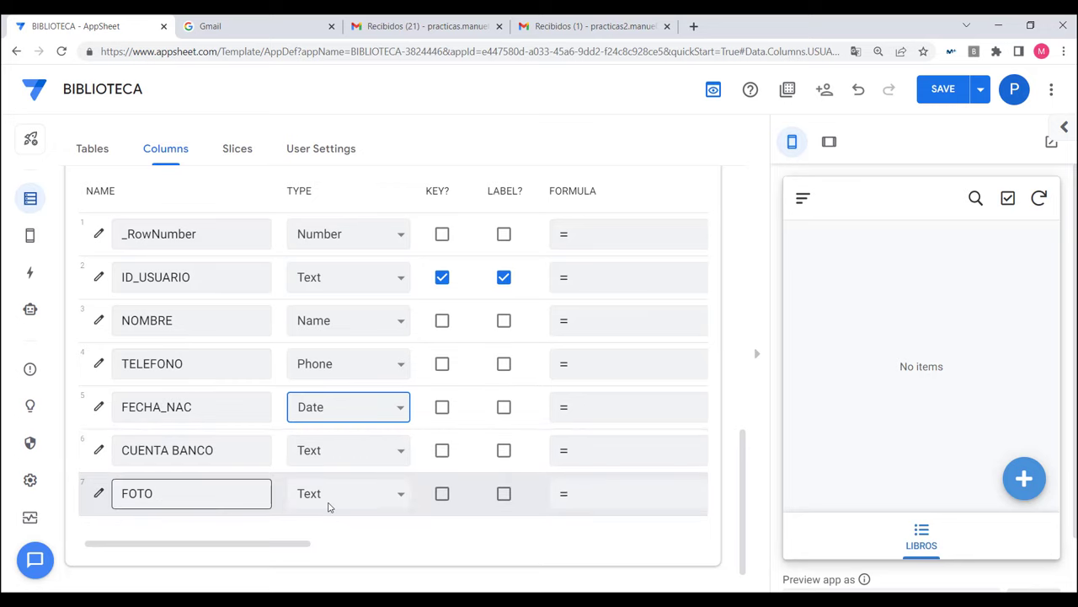
{"action": "left_click", "coordinate": [331, 505]}
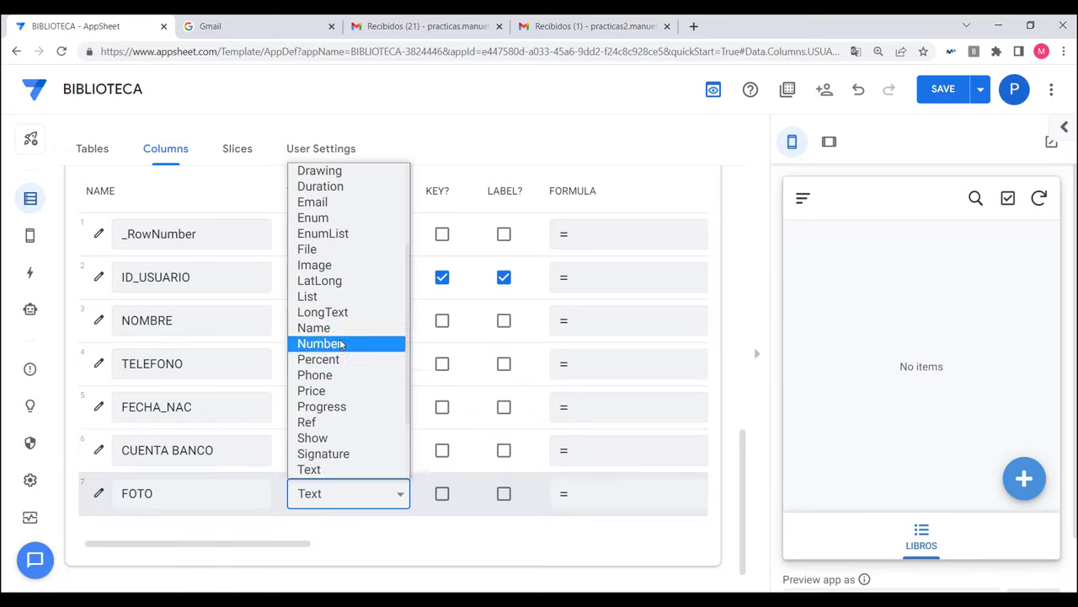
{"action": "left_click", "coordinate": [325, 267]}
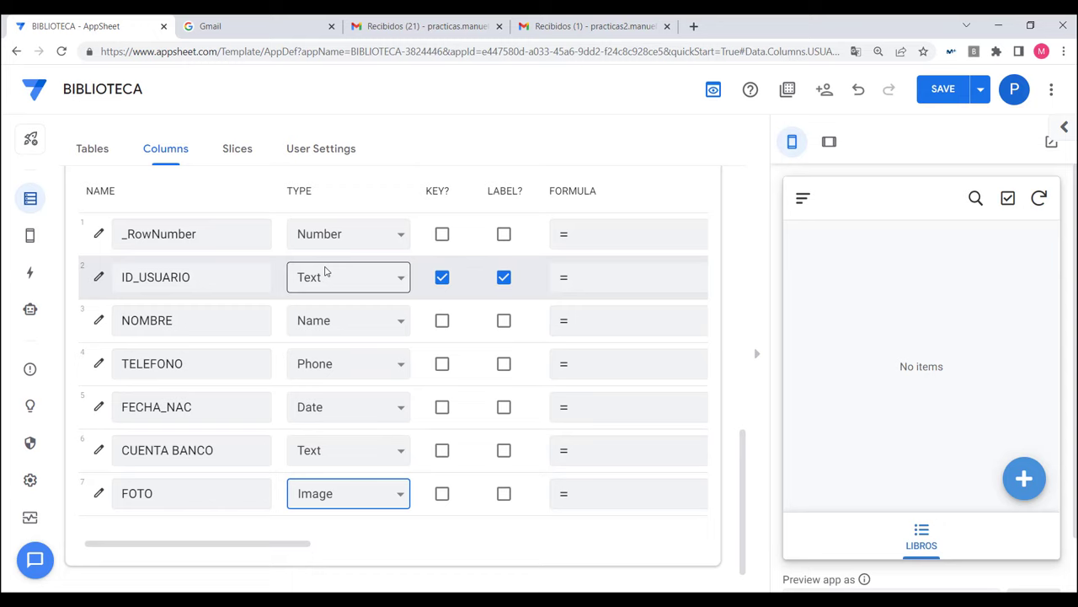
{"action": "scroll", "coordinate": [285, 256], "scroll_direction": "up", "scroll_amount": 1}
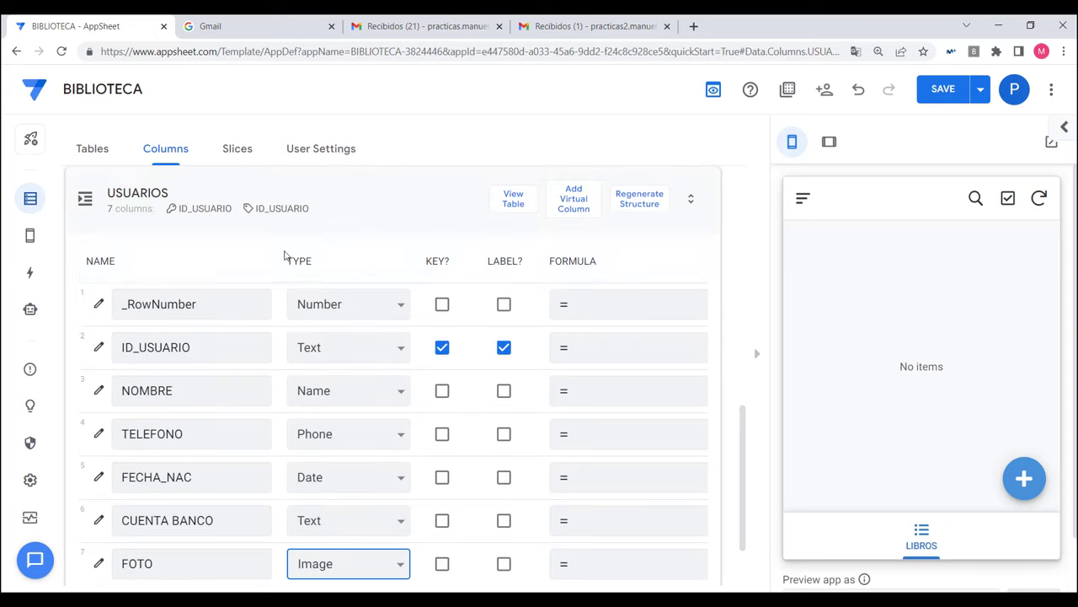
{"action": "left_click", "coordinate": [380, 185]}
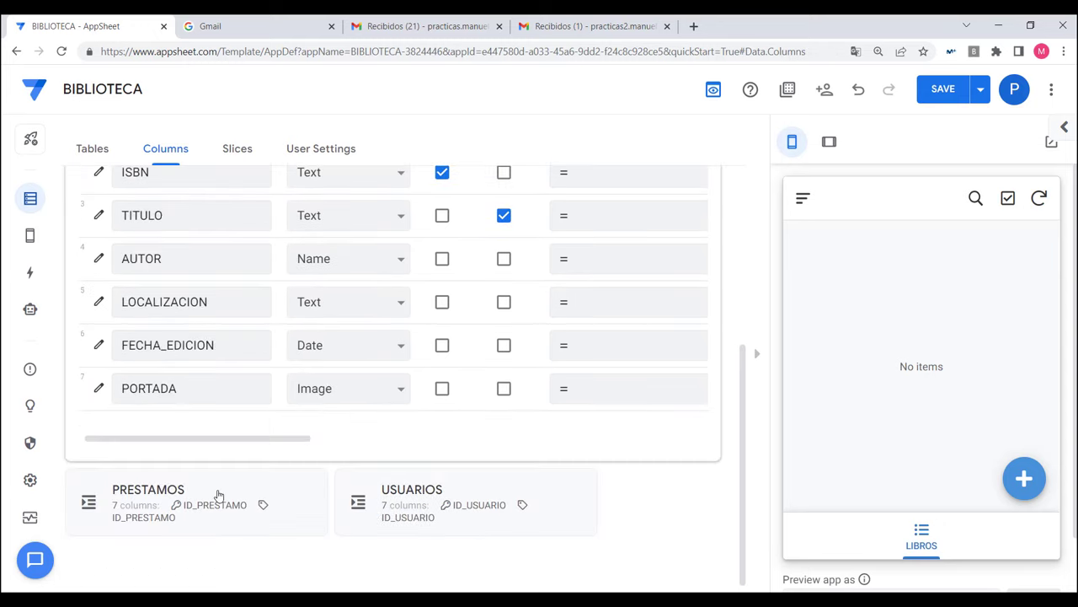
{"action": "left_click", "coordinate": [218, 495]}
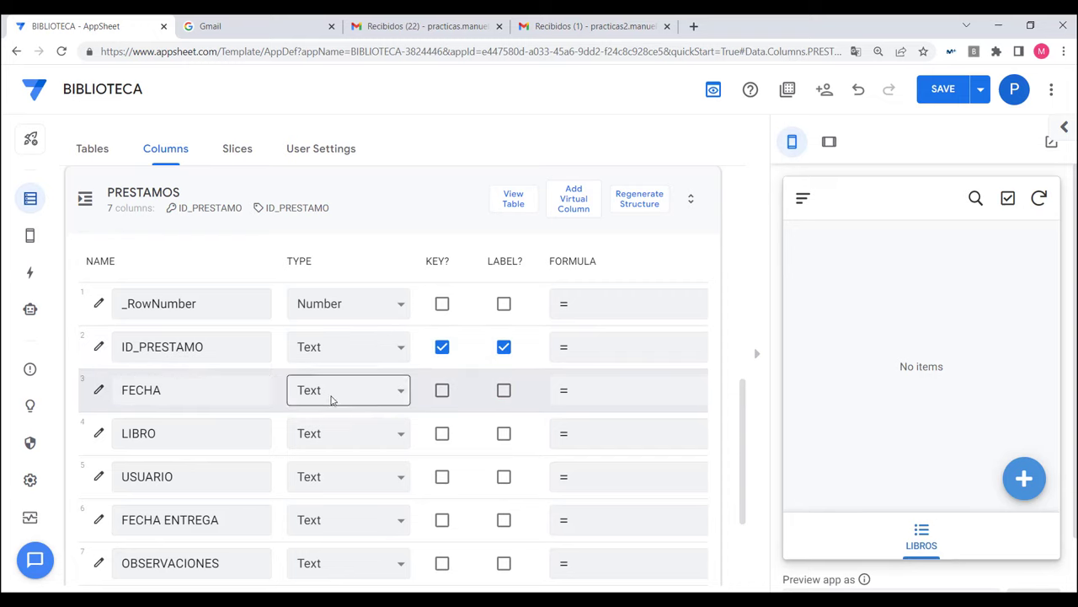
Step: Set the PRESTAMOS FECHA column to Date and the LIBRO column to Ref
{"action": "left_click", "coordinate": [334, 392]}
{"action": "scroll", "coordinate": [340, 220], "scroll_direction": "up", "scroll_amount": 3}
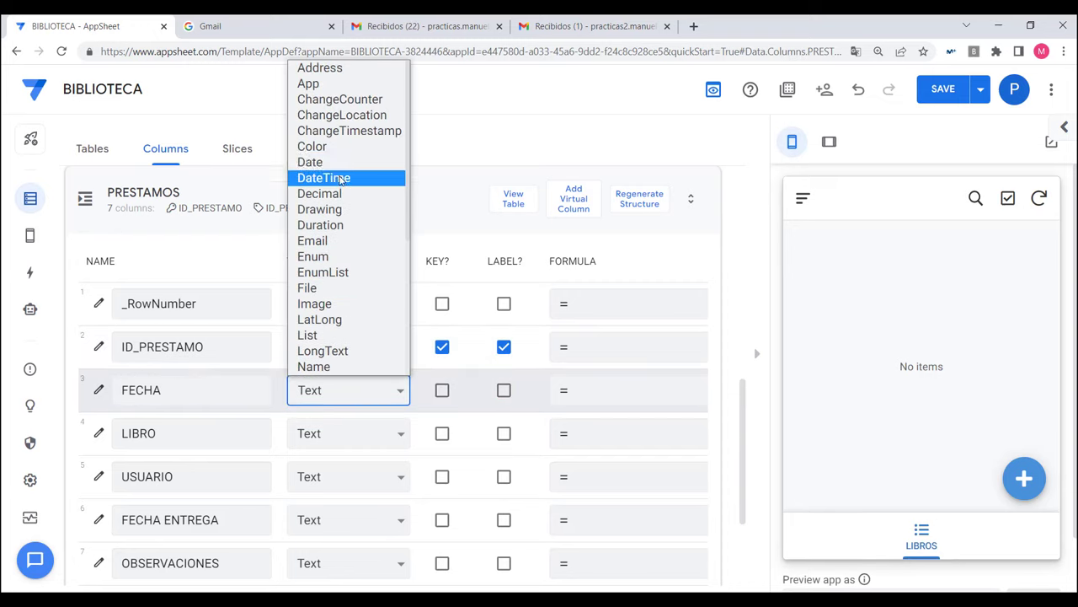
{"action": "left_click", "coordinate": [333, 161]}
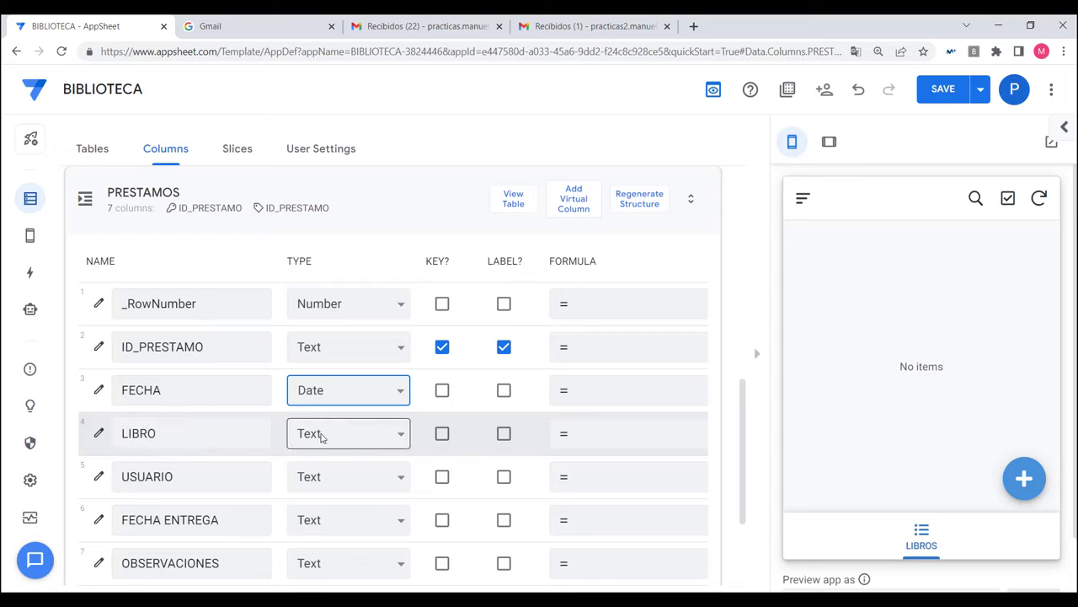
{"action": "left_click", "coordinate": [321, 437]}
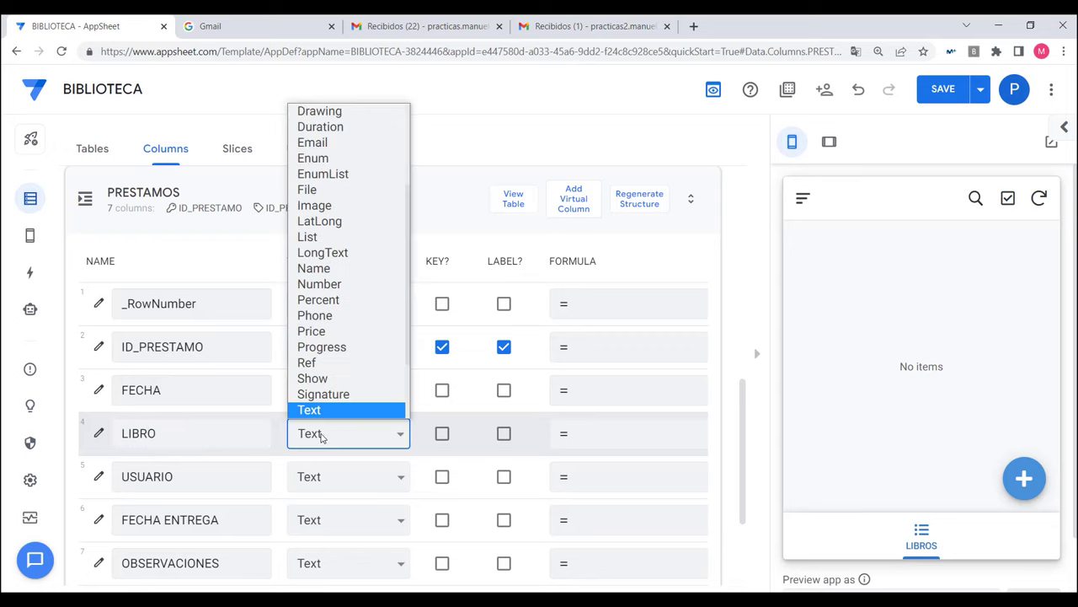
{"action": "scroll", "coordinate": [325, 396], "scroll_direction": "down", "scroll_amount": 1}
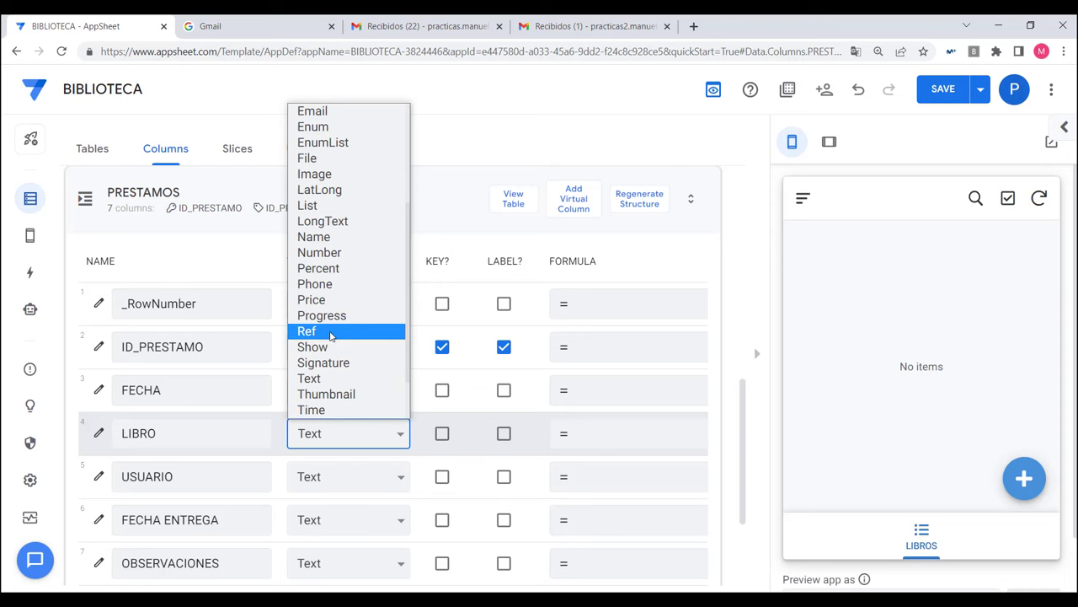
{"action": "left_click", "coordinate": [319, 336]}
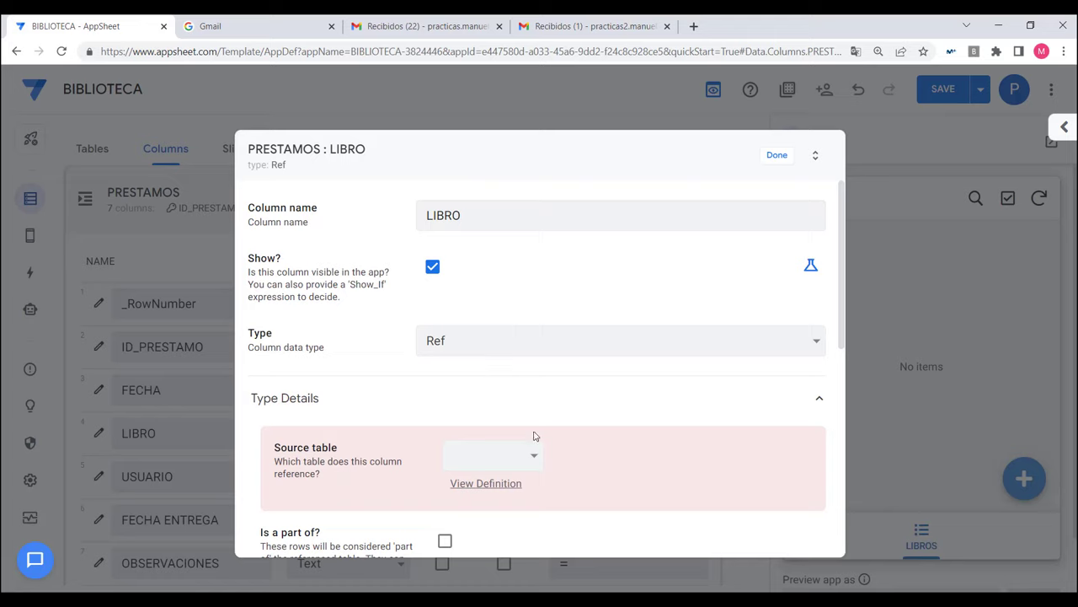
Step: Point the LIBRO Ref column at the LIBROS source table and confirm
{"action": "left_click", "coordinate": [533, 465]}
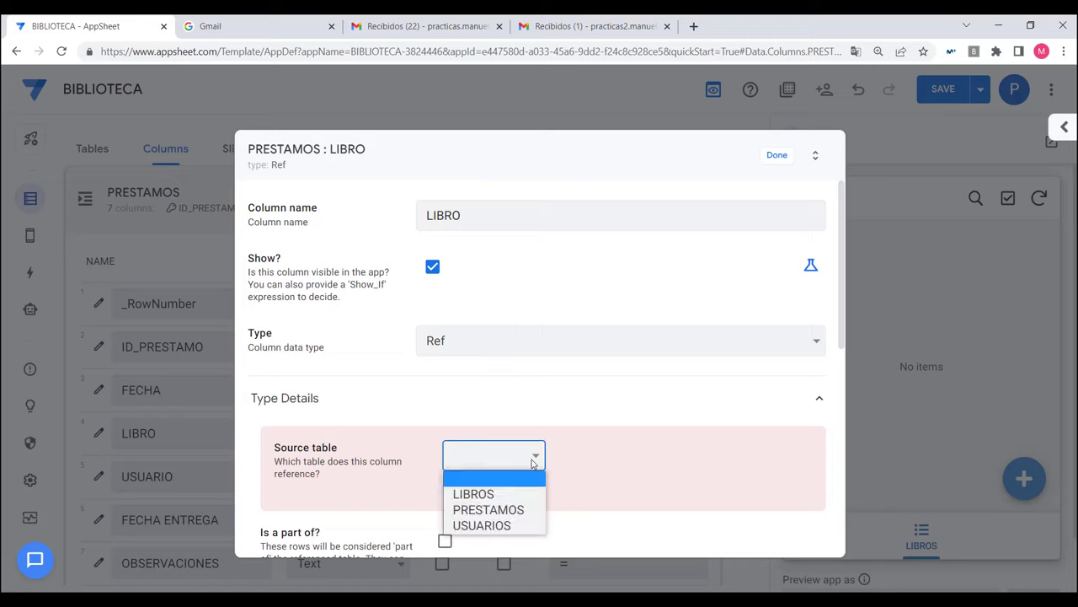
{"action": "left_click", "coordinate": [484, 496]}
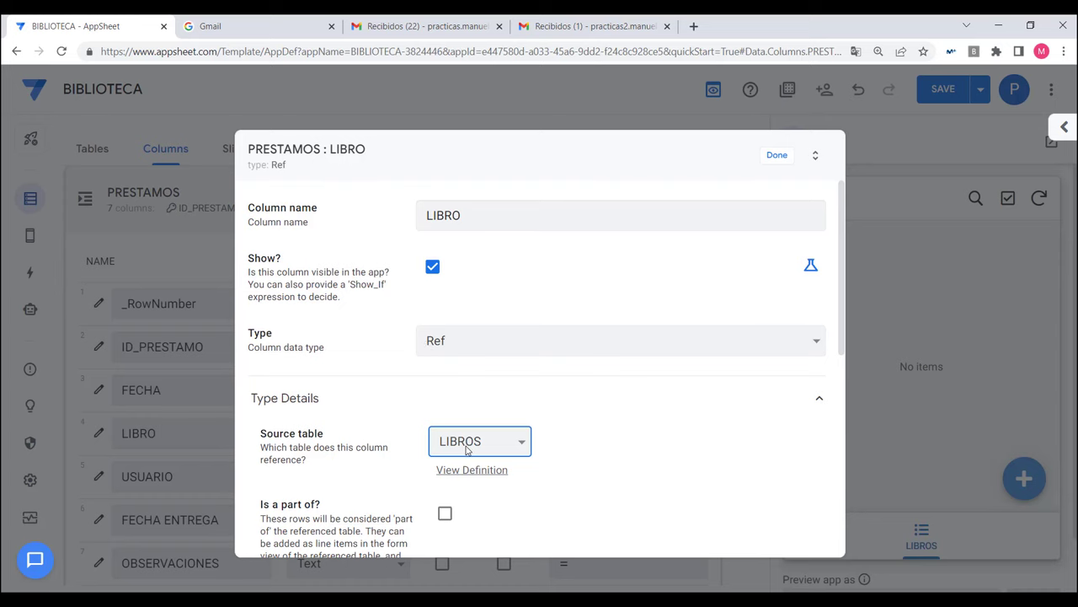
{"action": "left_click", "coordinate": [776, 157]}
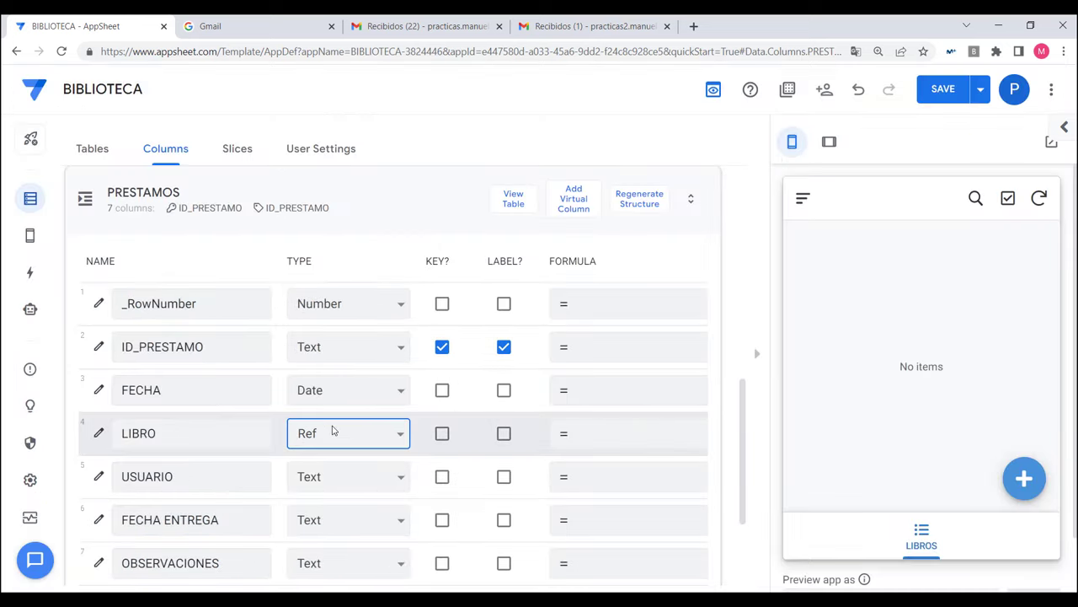
Step: Make USUARIO a Ref column with USUARIOS as its source table
{"action": "left_click", "coordinate": [399, 478]}
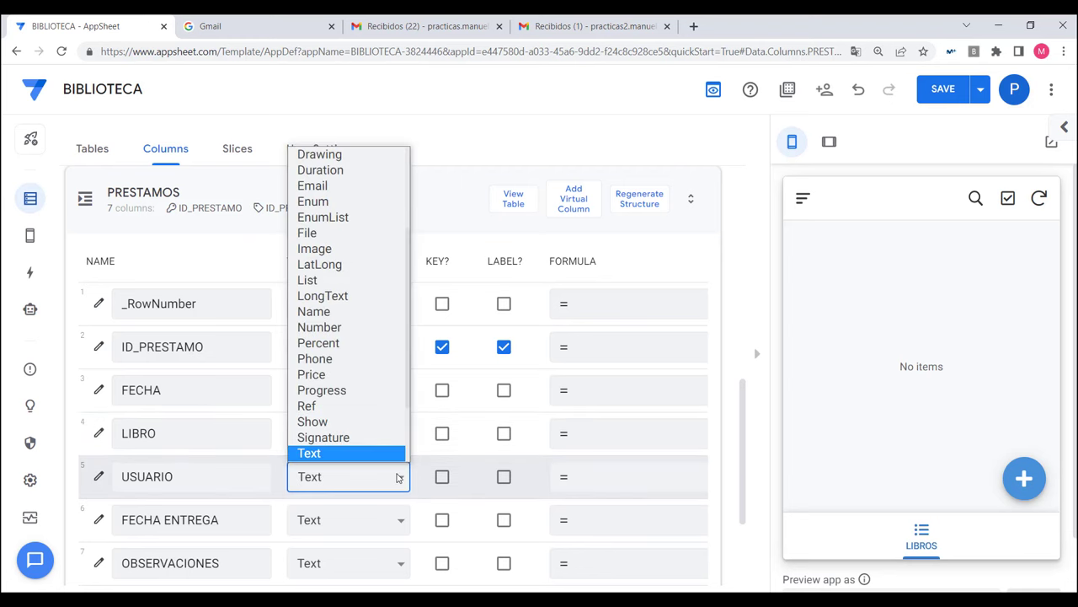
{"action": "left_click", "coordinate": [321, 406]}
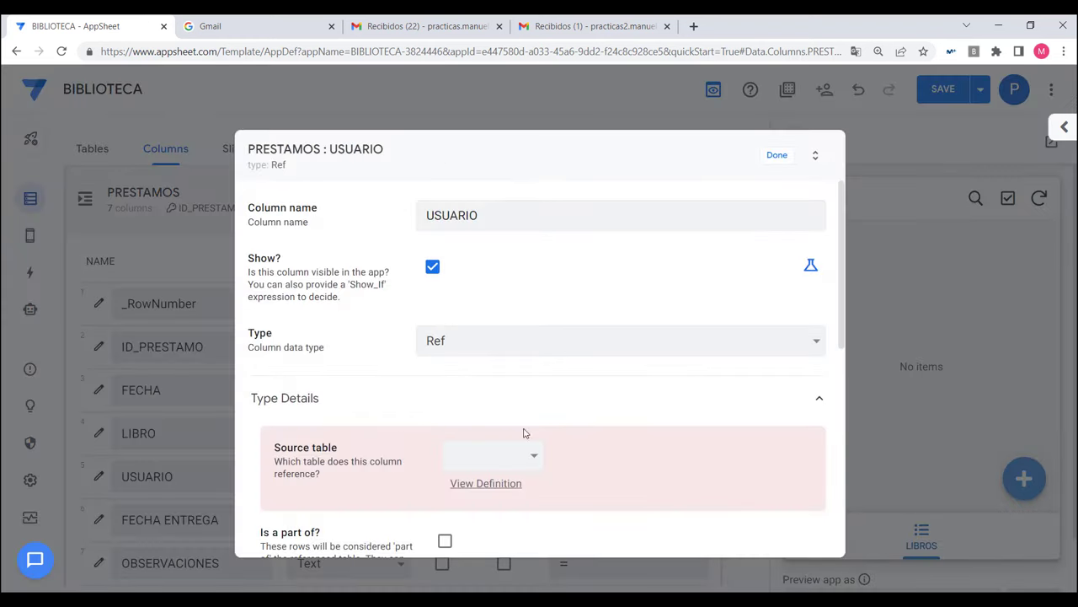
{"action": "left_click", "coordinate": [519, 455]}
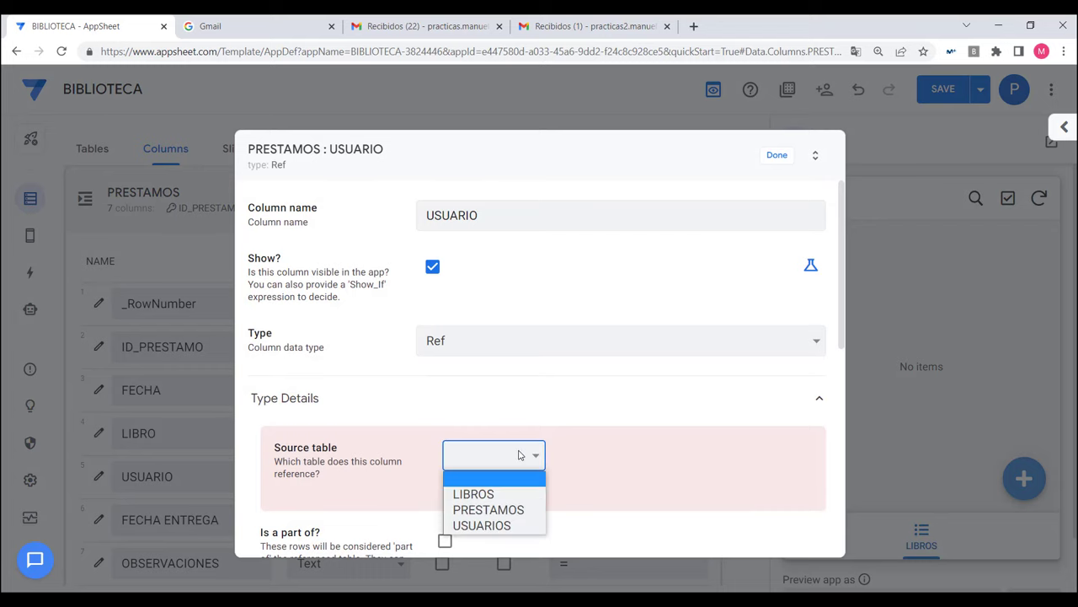
{"action": "left_click", "coordinate": [484, 524]}
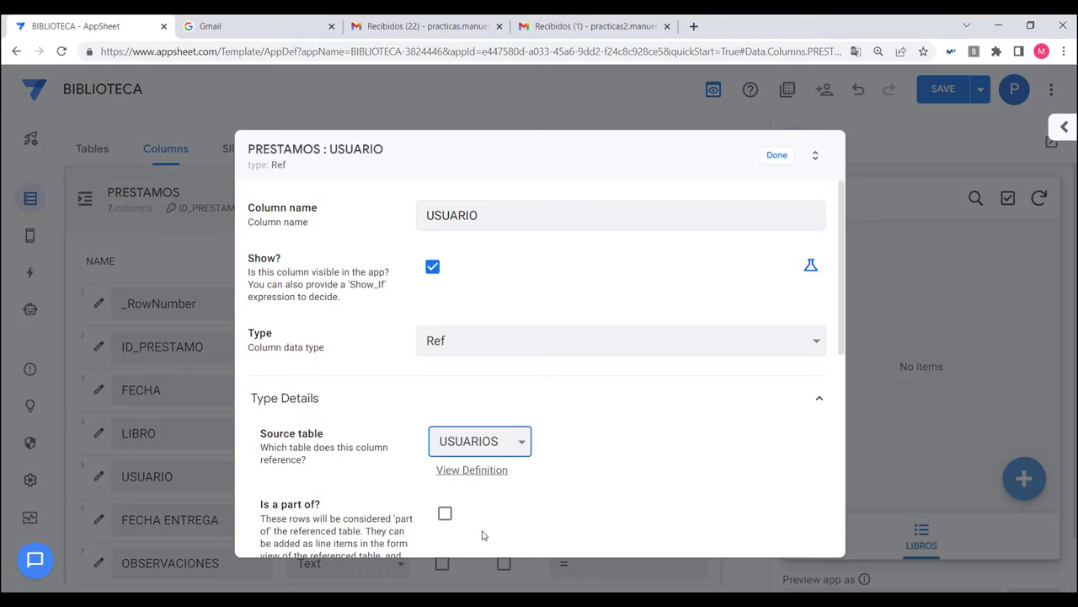
{"action": "left_click", "coordinate": [777, 155]}
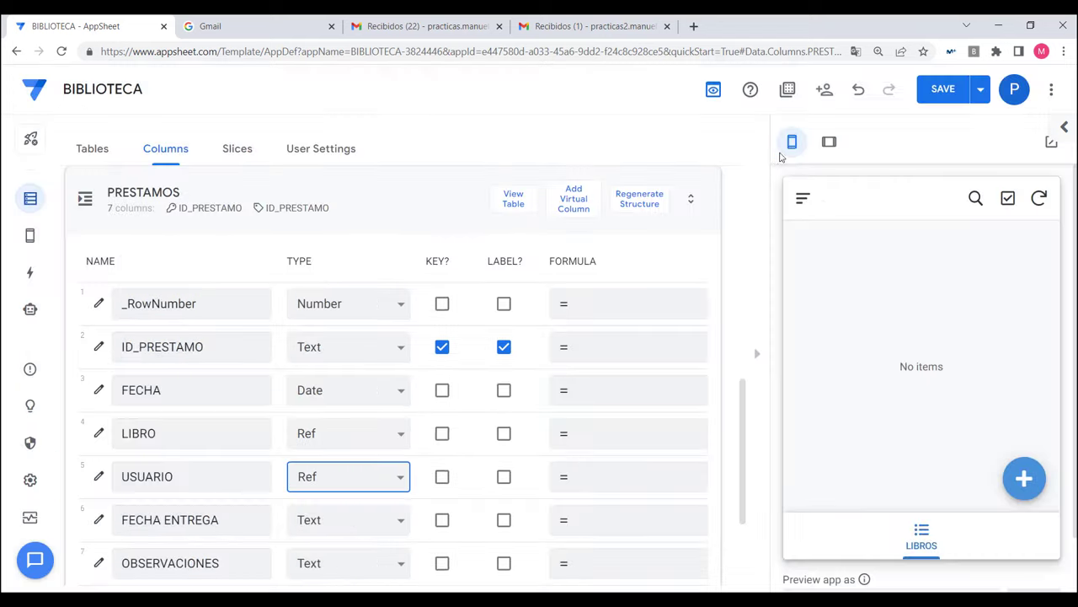
{"action": "scroll", "coordinate": [357, 395], "scroll_direction": "down", "scroll_amount": 2}
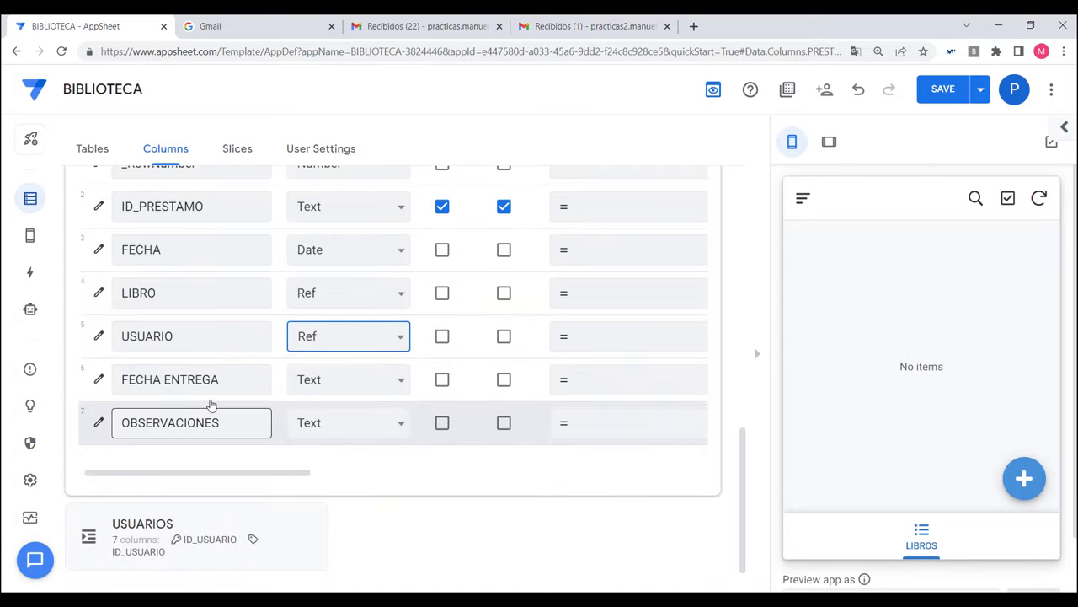
Step: Type FECHA ENTREGA as Date and OBSERVACIONES as LongText, completing the PRESTAMOS columns
{"action": "left_click", "coordinate": [338, 386]}
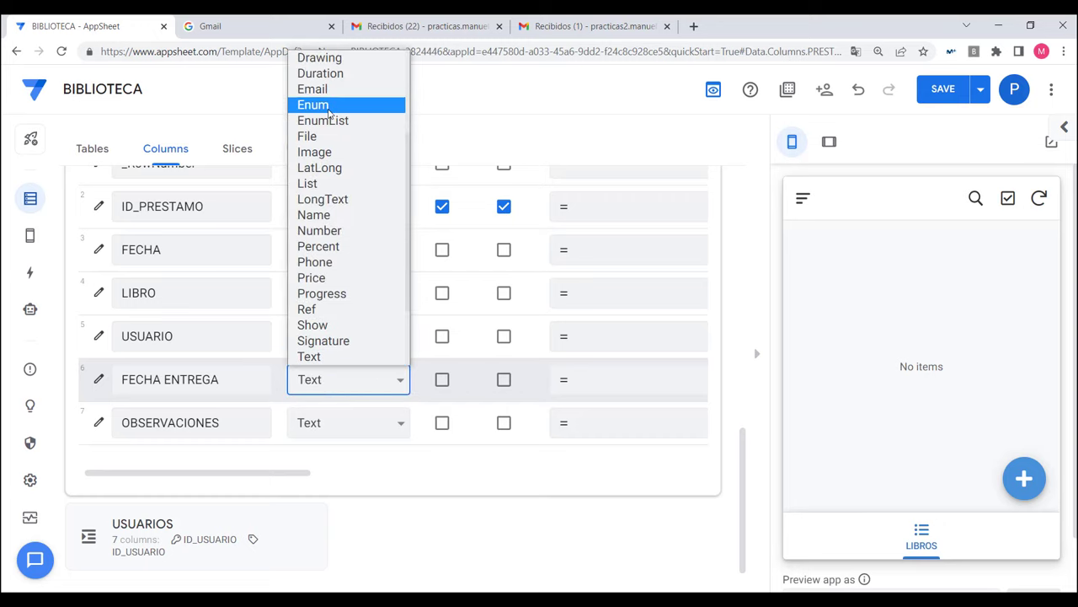
{"action": "scroll", "coordinate": [329, 113], "scroll_direction": "up", "scroll_amount": 3}
{"action": "left_click", "coordinate": [328, 149]}
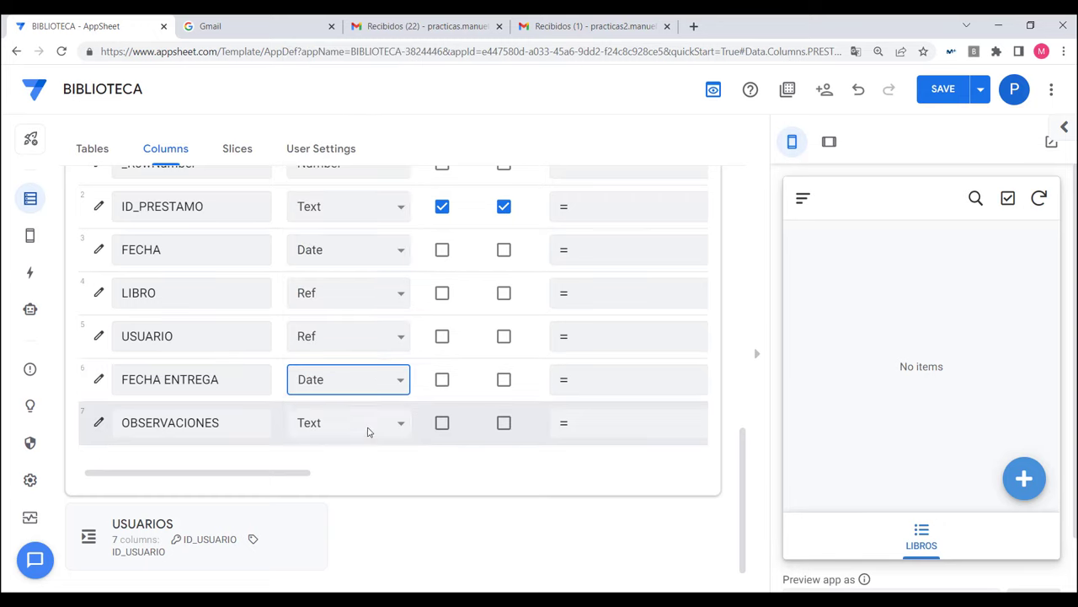
{"action": "left_click", "coordinate": [363, 423]}
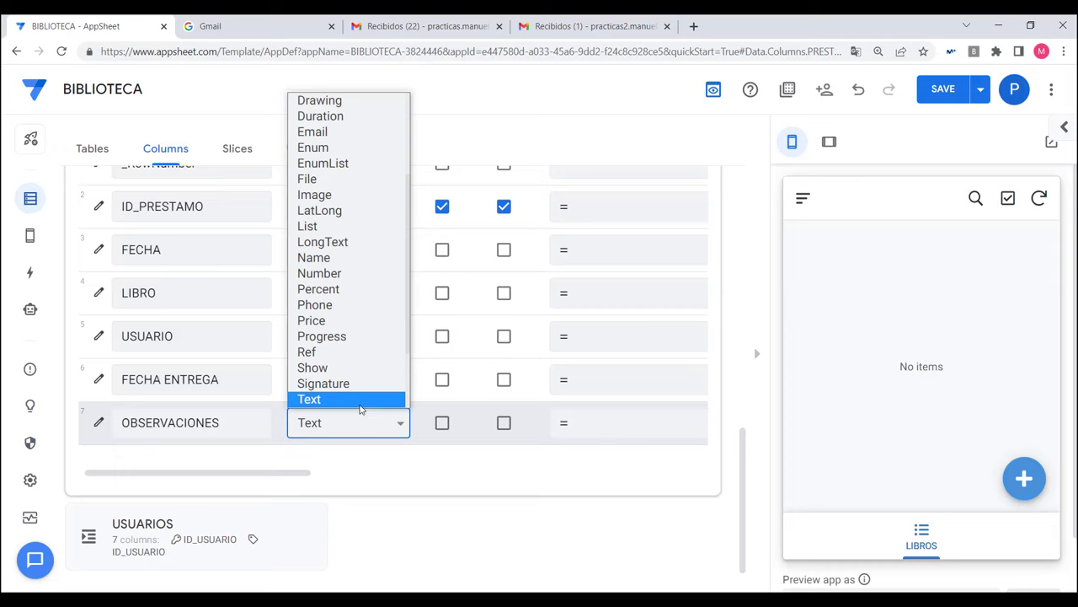
{"action": "scroll", "coordinate": [363, 413], "scroll_direction": "down", "scroll_amount": 1}
{"action": "left_click", "coordinate": [334, 210]}
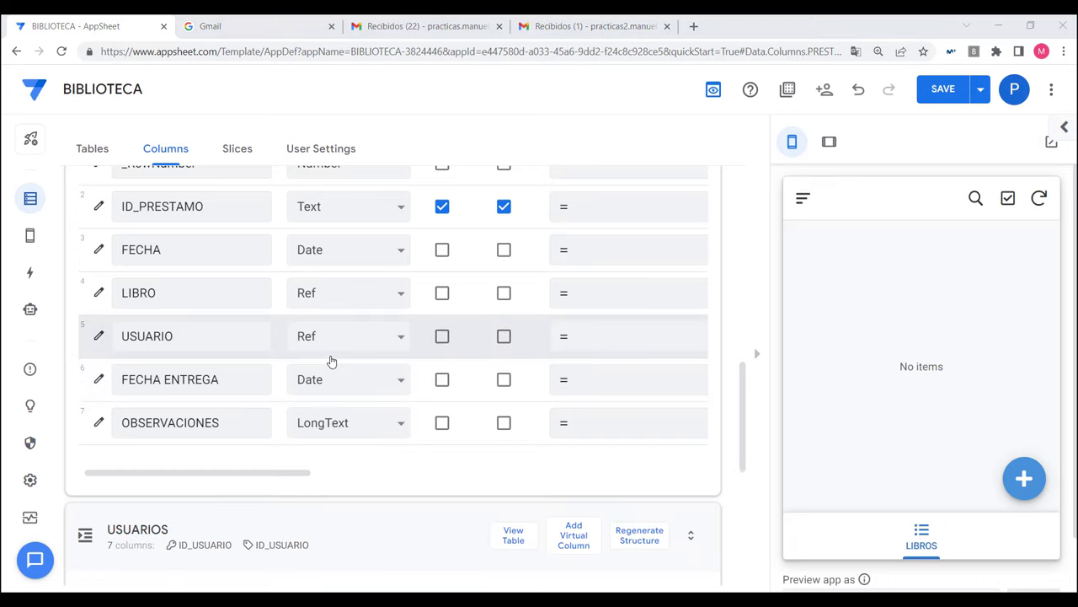
{"action": "scroll", "coordinate": [330, 361], "scroll_direction": "up", "scroll_amount": 3}
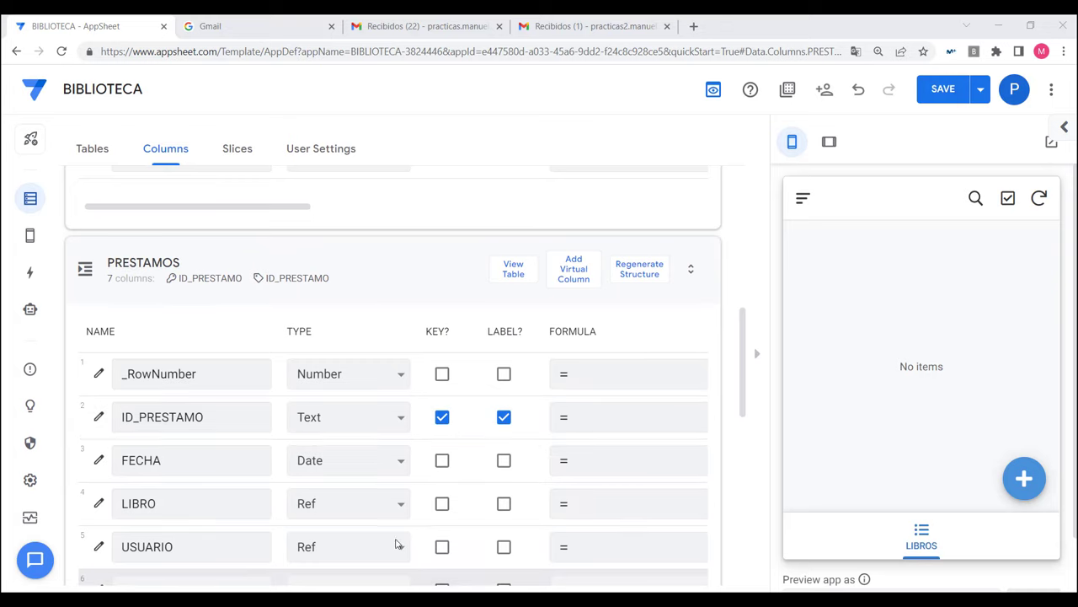
{"action": "scroll", "coordinate": [397, 546], "scroll_direction": "down", "scroll_amount": 3}
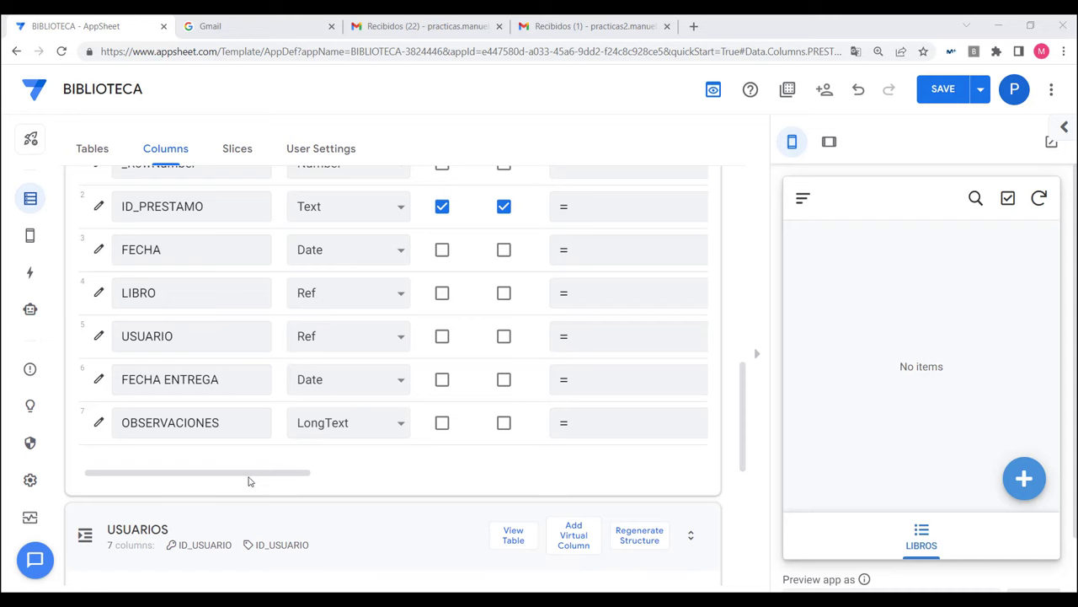
{"action": "left_click_drag", "start_coordinate": [247, 480], "coordinate": [333, 480]}
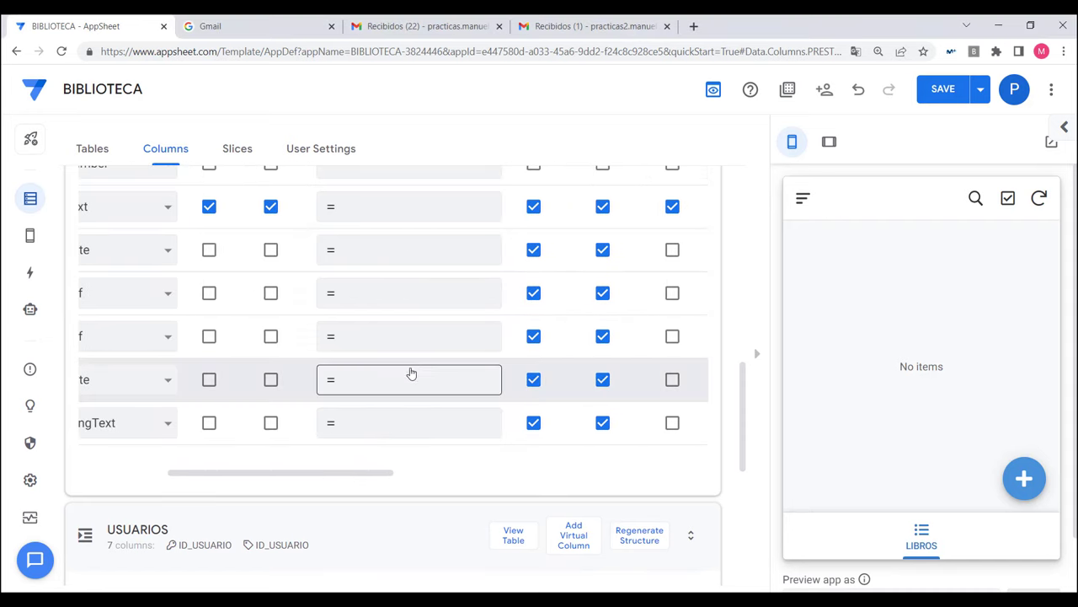
{"action": "scroll", "coordinate": [410, 369], "scroll_direction": "up", "scroll_amount": 3}
{"action": "scroll", "coordinate": [375, 537], "scroll_direction": "down", "scroll_amount": 2}
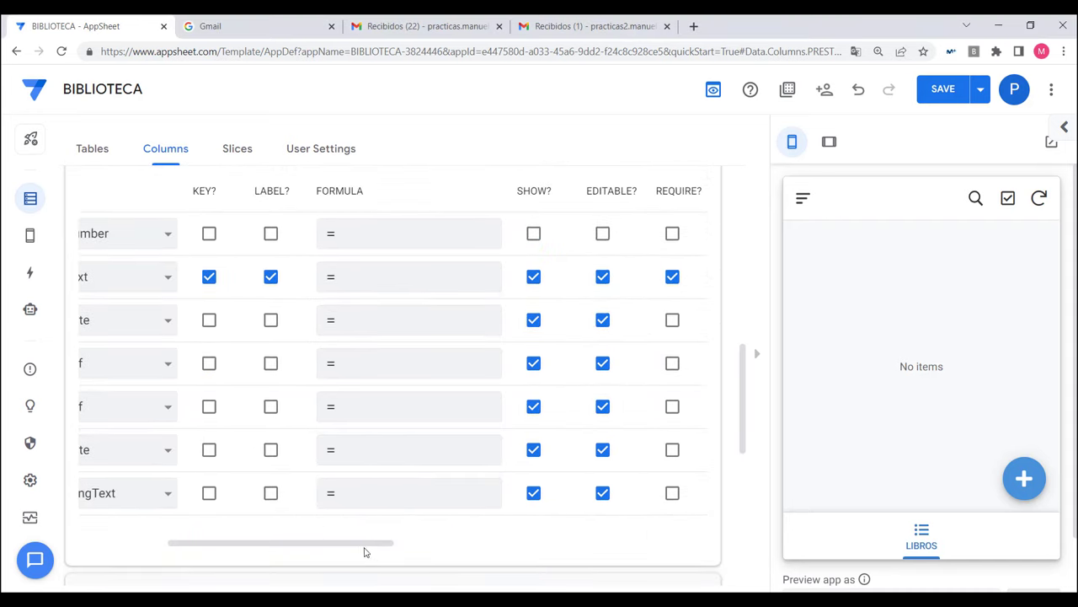
{"action": "left_click_drag", "start_coordinate": [366, 547], "coordinate": [471, 553]}
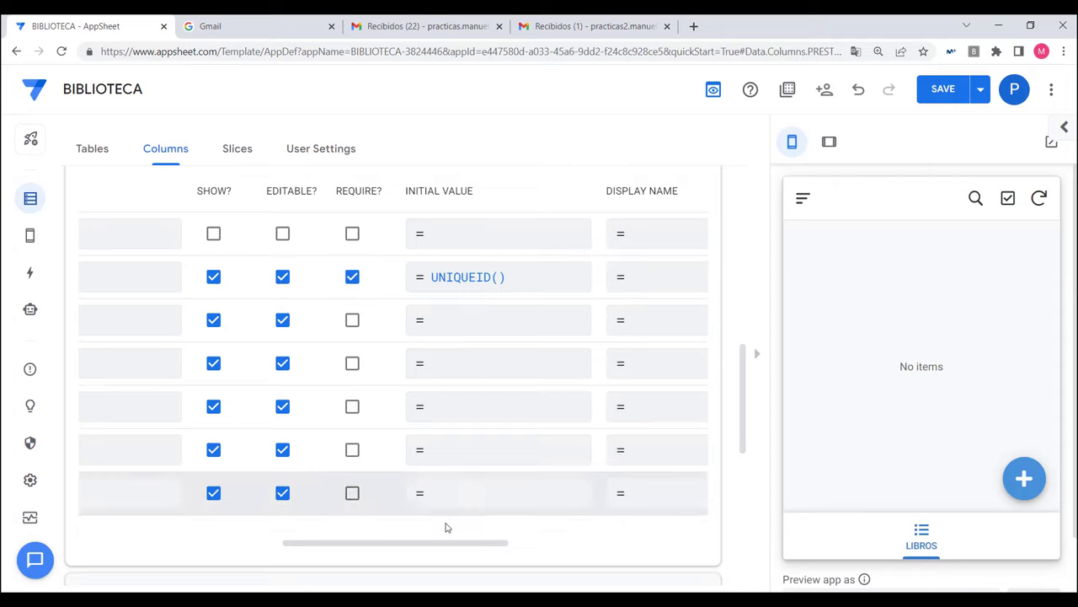
{"action": "left_click_drag", "start_coordinate": [437, 547], "coordinate": [464, 580]}
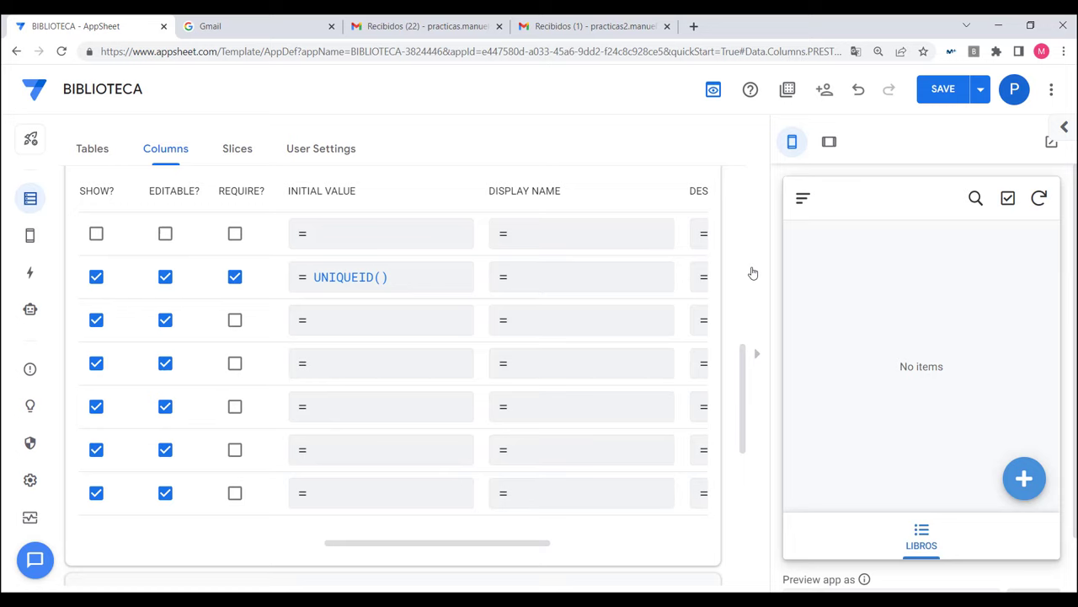
Step: Open a new PRESTAMOS entry in the preview and inspect its auto-generated ID_PRESTAMO value, leaving it unchanged
{"action": "left_click", "coordinate": [1021, 480]}
{"action": "left_click", "coordinate": [882, 284]}
{"action": "double_click", "coordinate": [882, 284]}
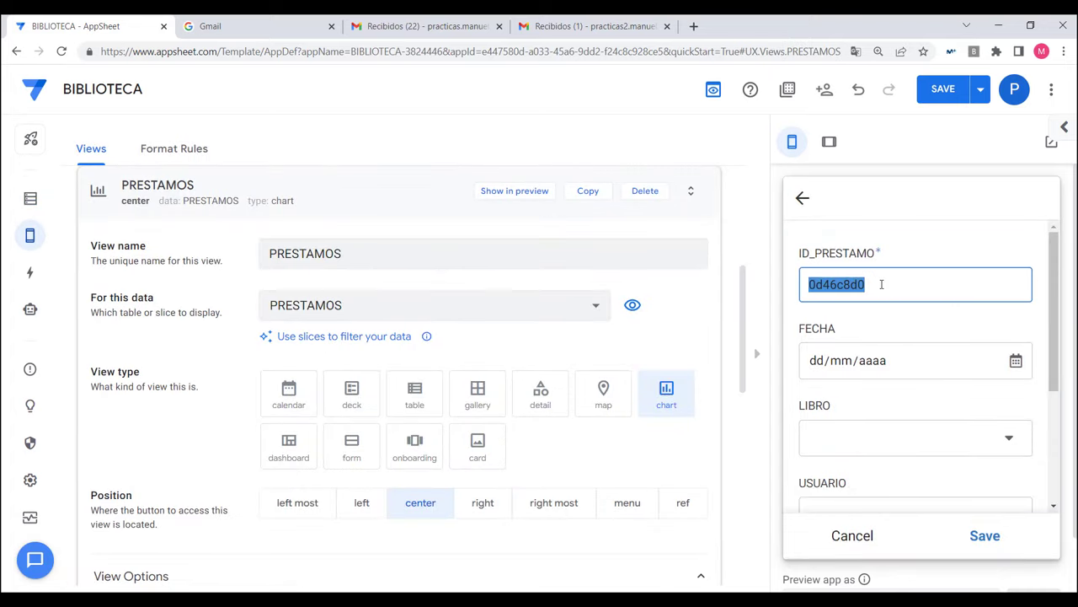
{"action": "left_click", "coordinate": [881, 284]}
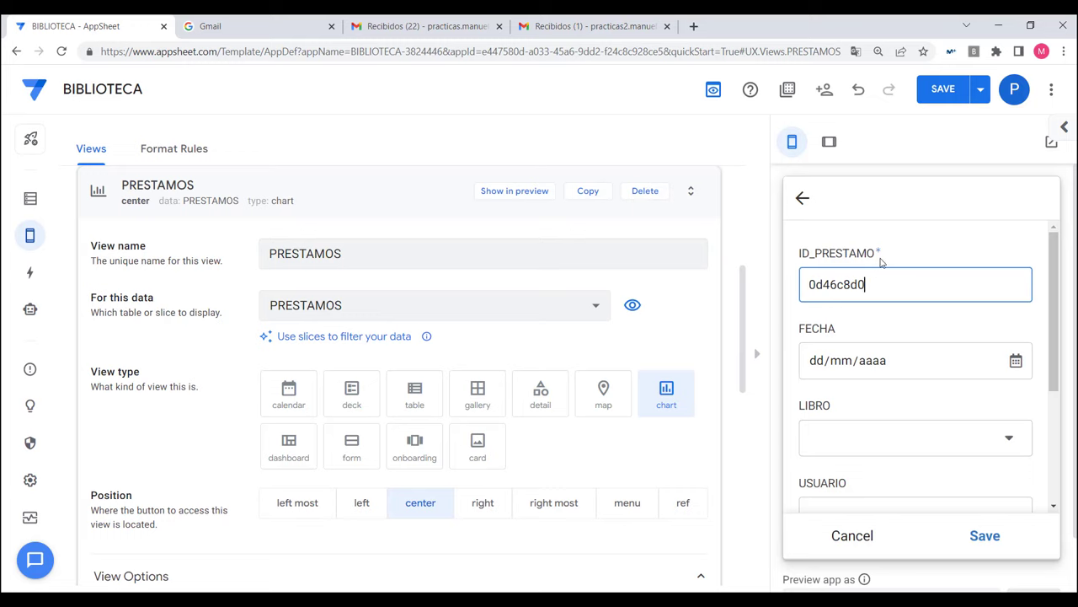
{"action": "key", "text": "shift+Left"}
{"action": "key", "text": "shift+Left"}
{"action": "key", "text": "shift+Left"}
{"action": "key", "text": "shift+Left"}
{"action": "key", "text": "shift+Left"}
{"action": "key", "text": "shift+Left"}
{"action": "key", "text": "shift+Left"}
{"action": "key", "text": "shift+Left"}
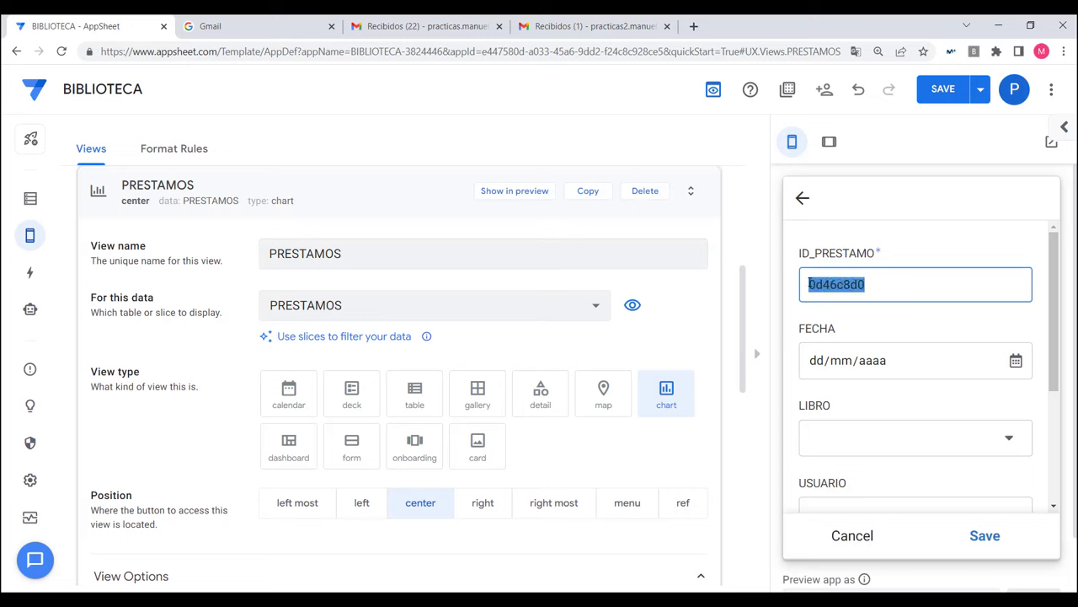
{"action": "key", "text": "Left"}
{"action": "key", "text": "Right"}
{"action": "key", "text": "Right"}
{"action": "key", "text": "Right"}
{"action": "key", "text": "Right"}
{"action": "key", "text": "Right"}
{"action": "key", "text": "Right"}
{"action": "key", "text": "Right"}
{"action": "key", "text": "Right"}
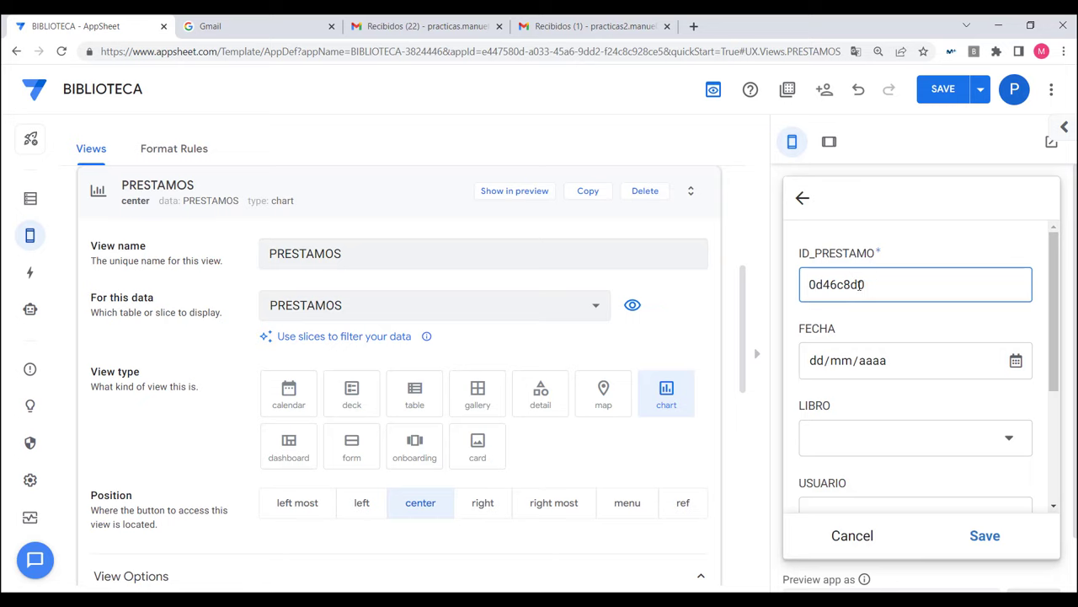
{"action": "left_click", "coordinate": [936, 91]}
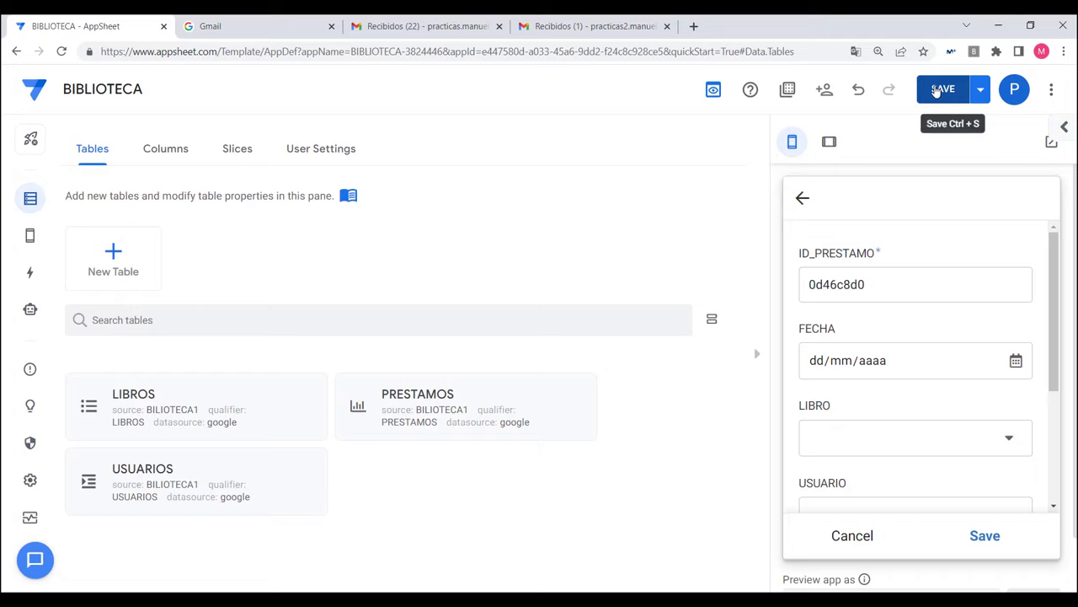